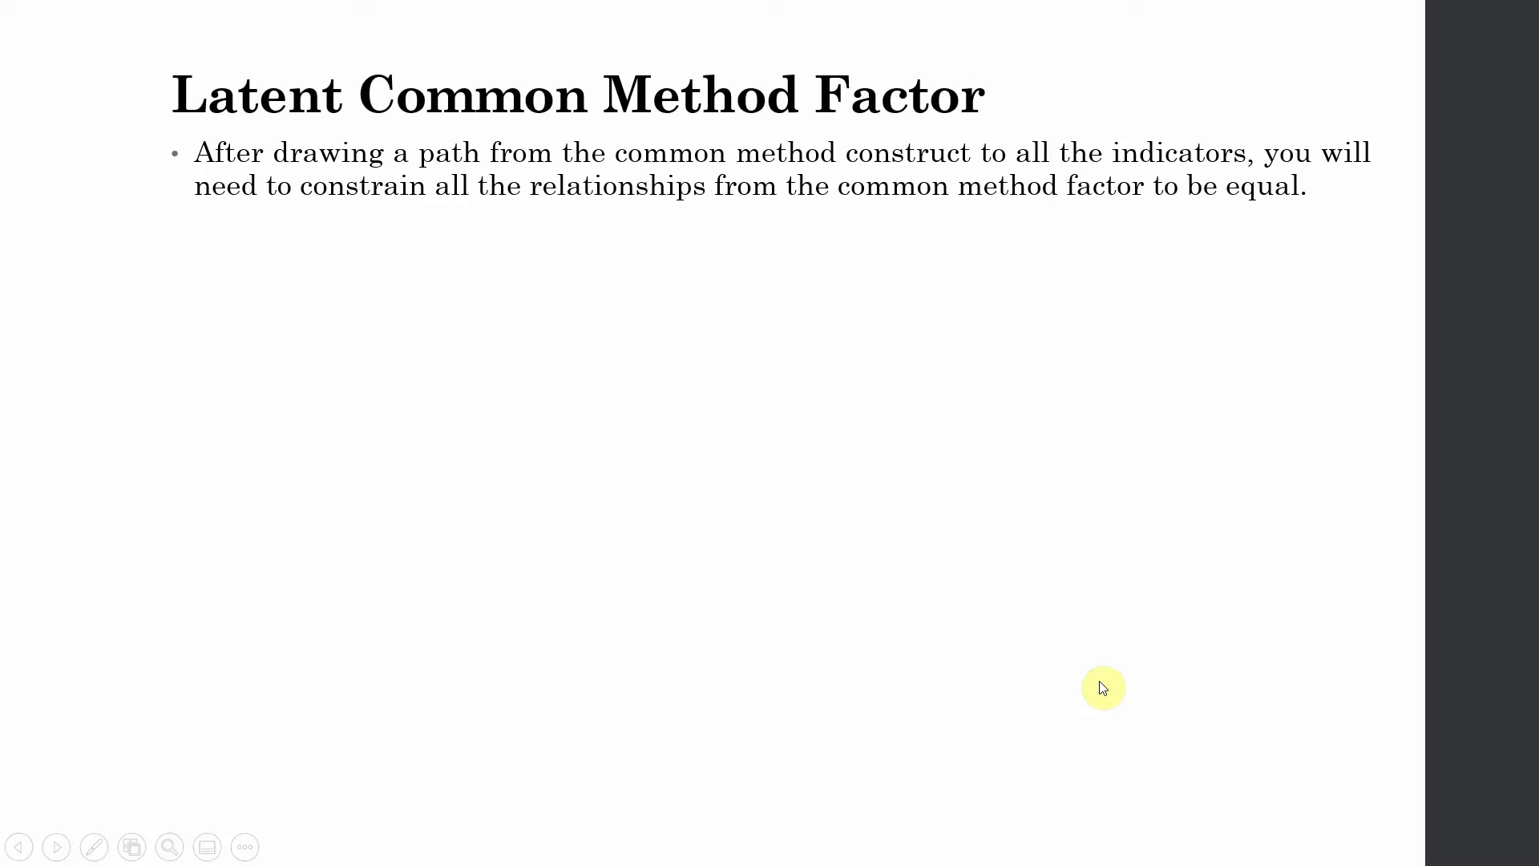
Step: End the slide show, switch to the Original model in Amos and display its input path diagram
{"action": "key", "text": "Escape"}
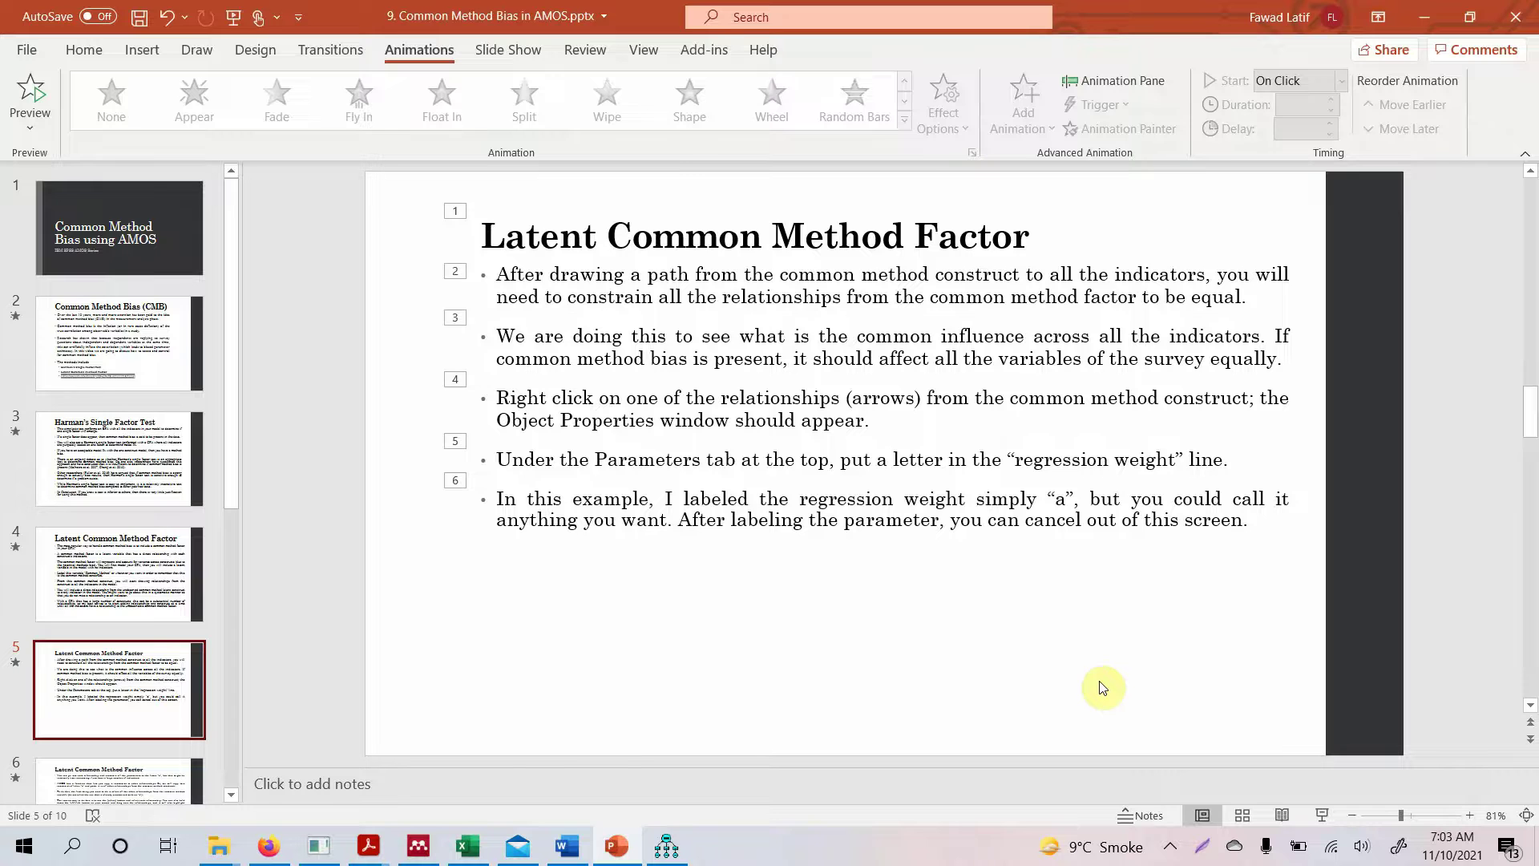
{"action": "left_click", "coordinate": [666, 845]}
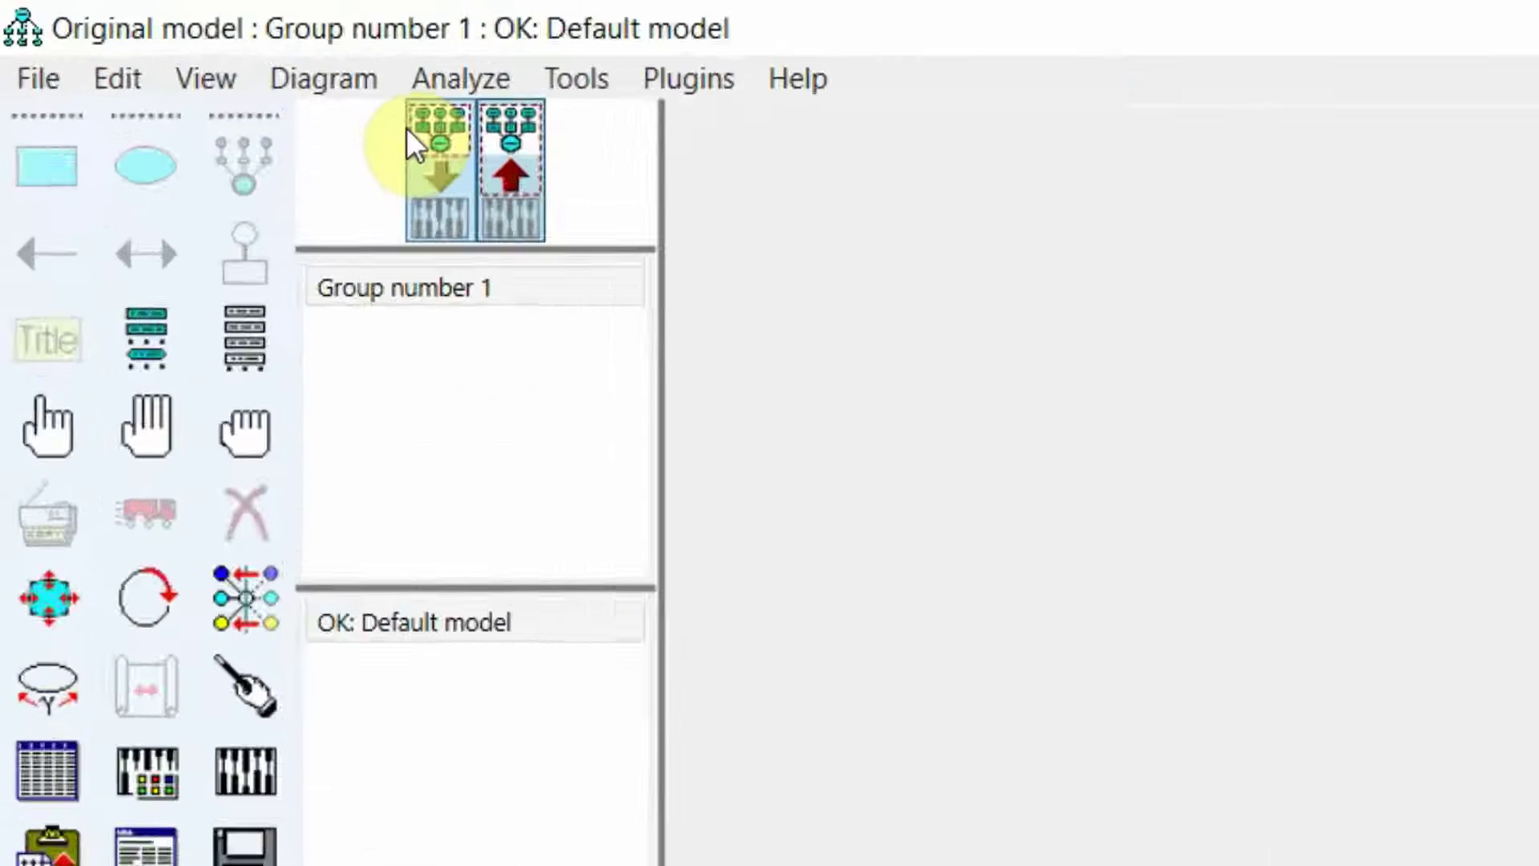
{"action": "left_click", "coordinate": [181, 67]}
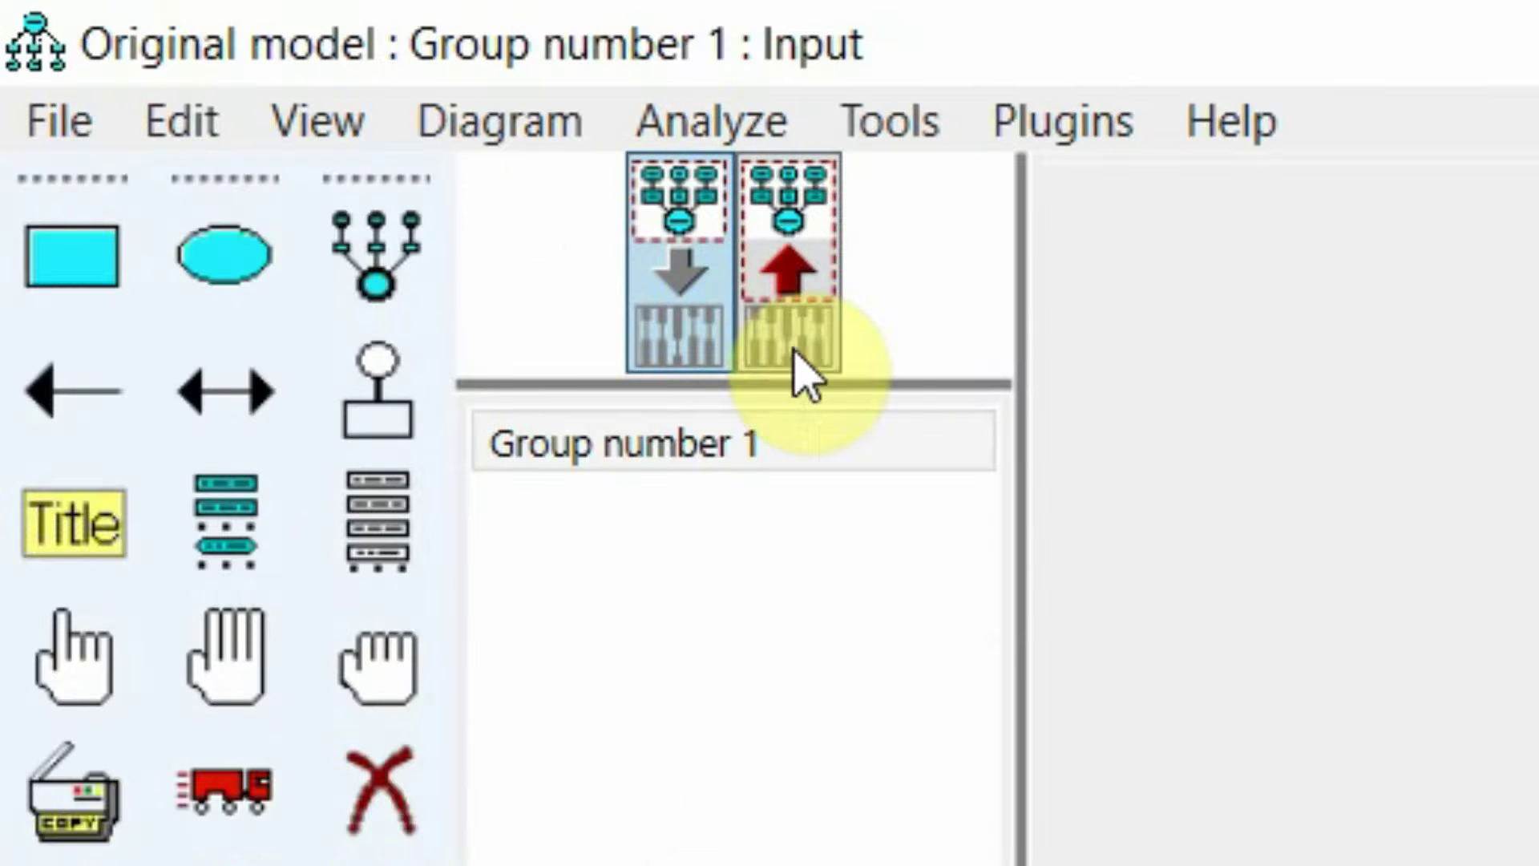
Step: Draw a latent variable ellipse beside the BE construct, outside the covariance arrows, and name it Common_Method
{"action": "left_click", "coordinate": [218, 298]}
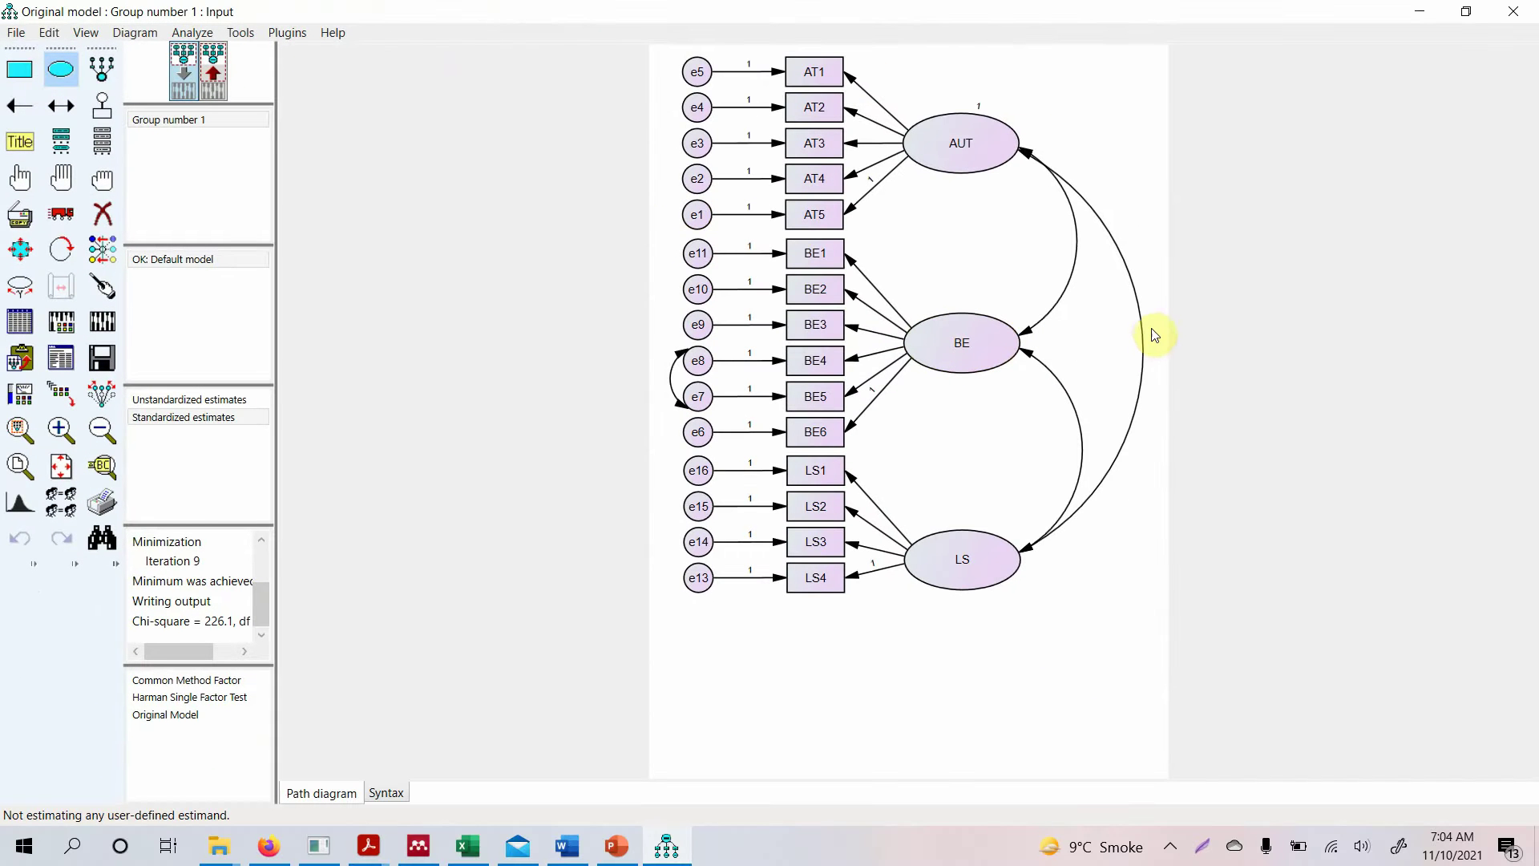
{"action": "left_click_drag", "start_coordinate": [1151, 329], "coordinate": [1299, 393]}
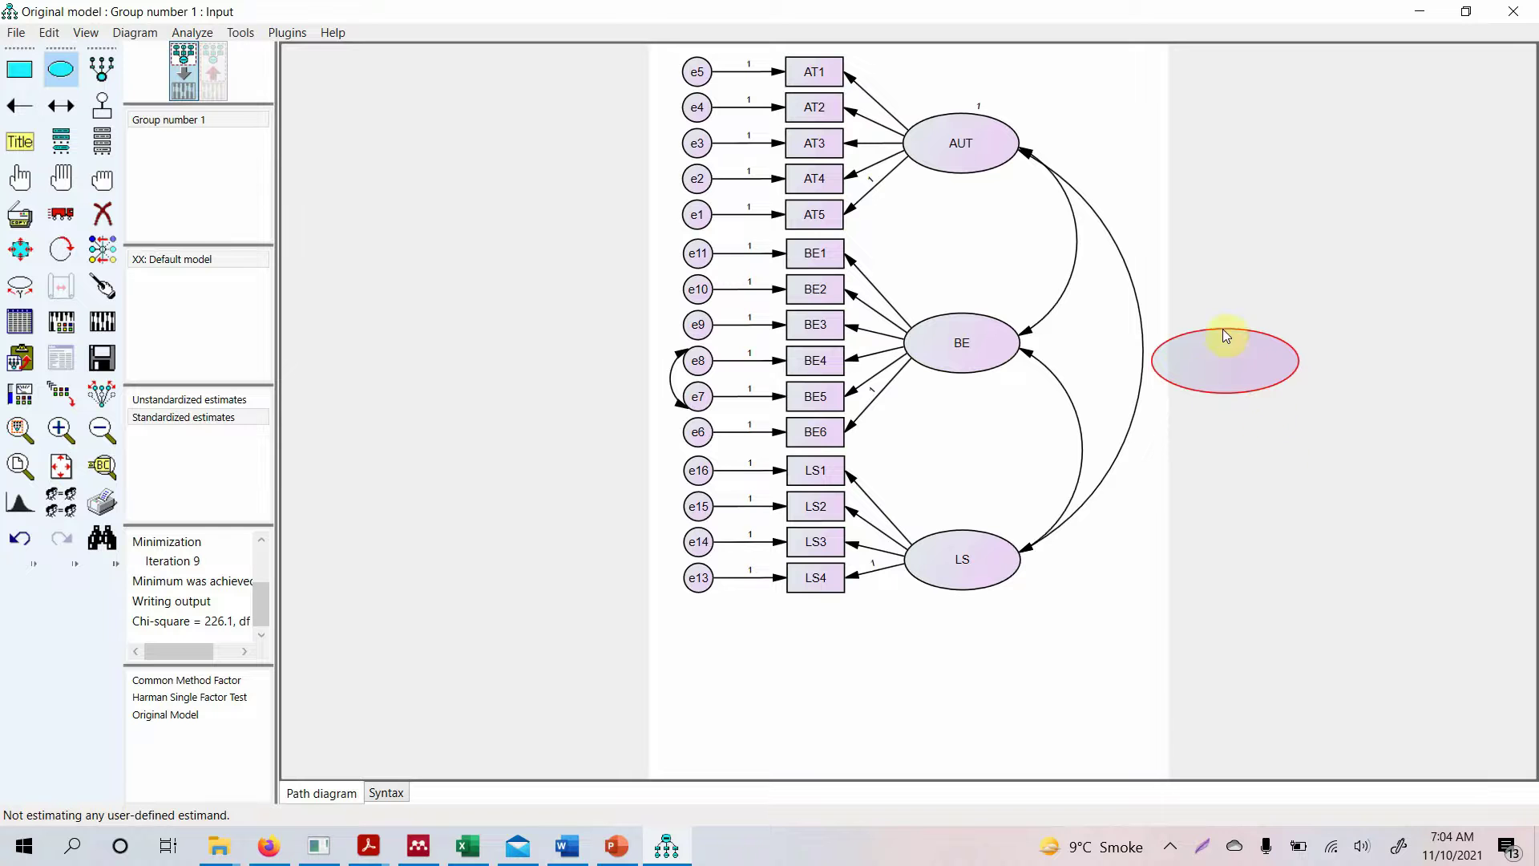
{"action": "double_click", "coordinate": [1212, 368]}
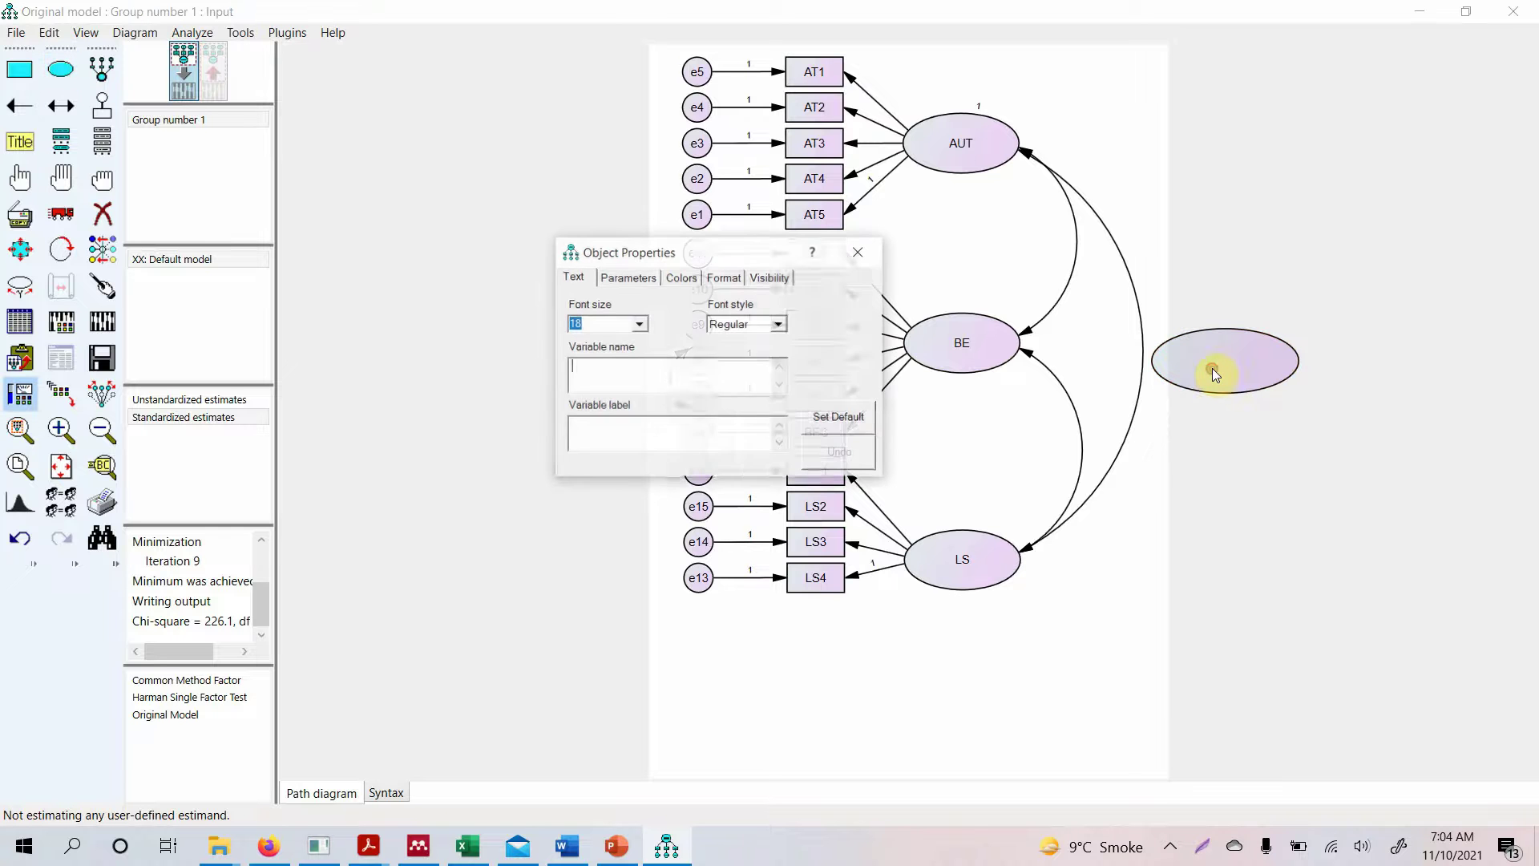
{"action": "left_click", "coordinate": [712, 378]}
{"action": "type", "text": "Common"}
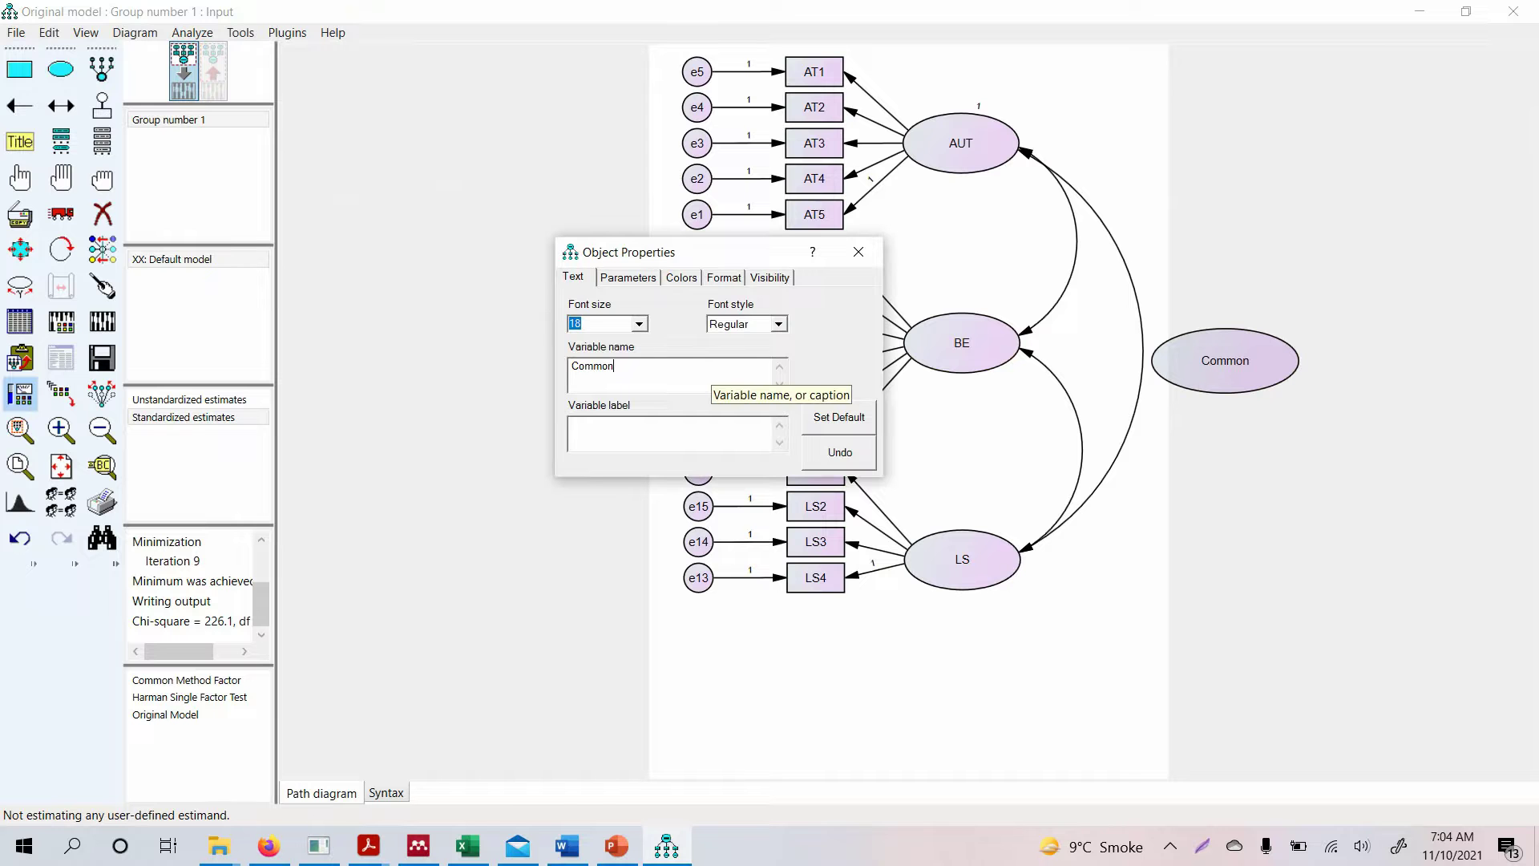
{"action": "type", "text": "_Method"}
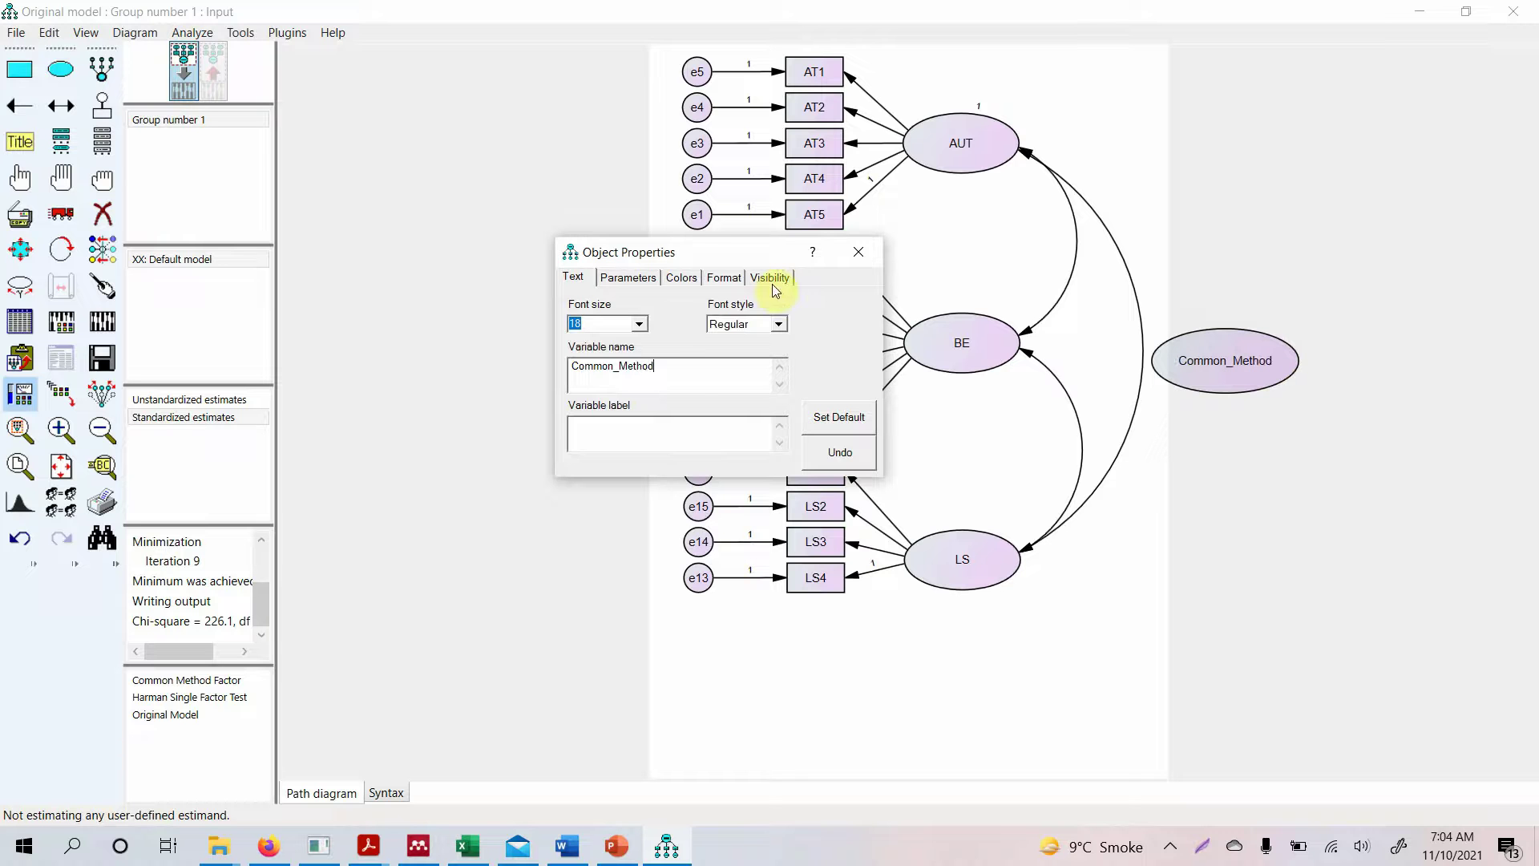
{"action": "left_click", "coordinate": [858, 252]}
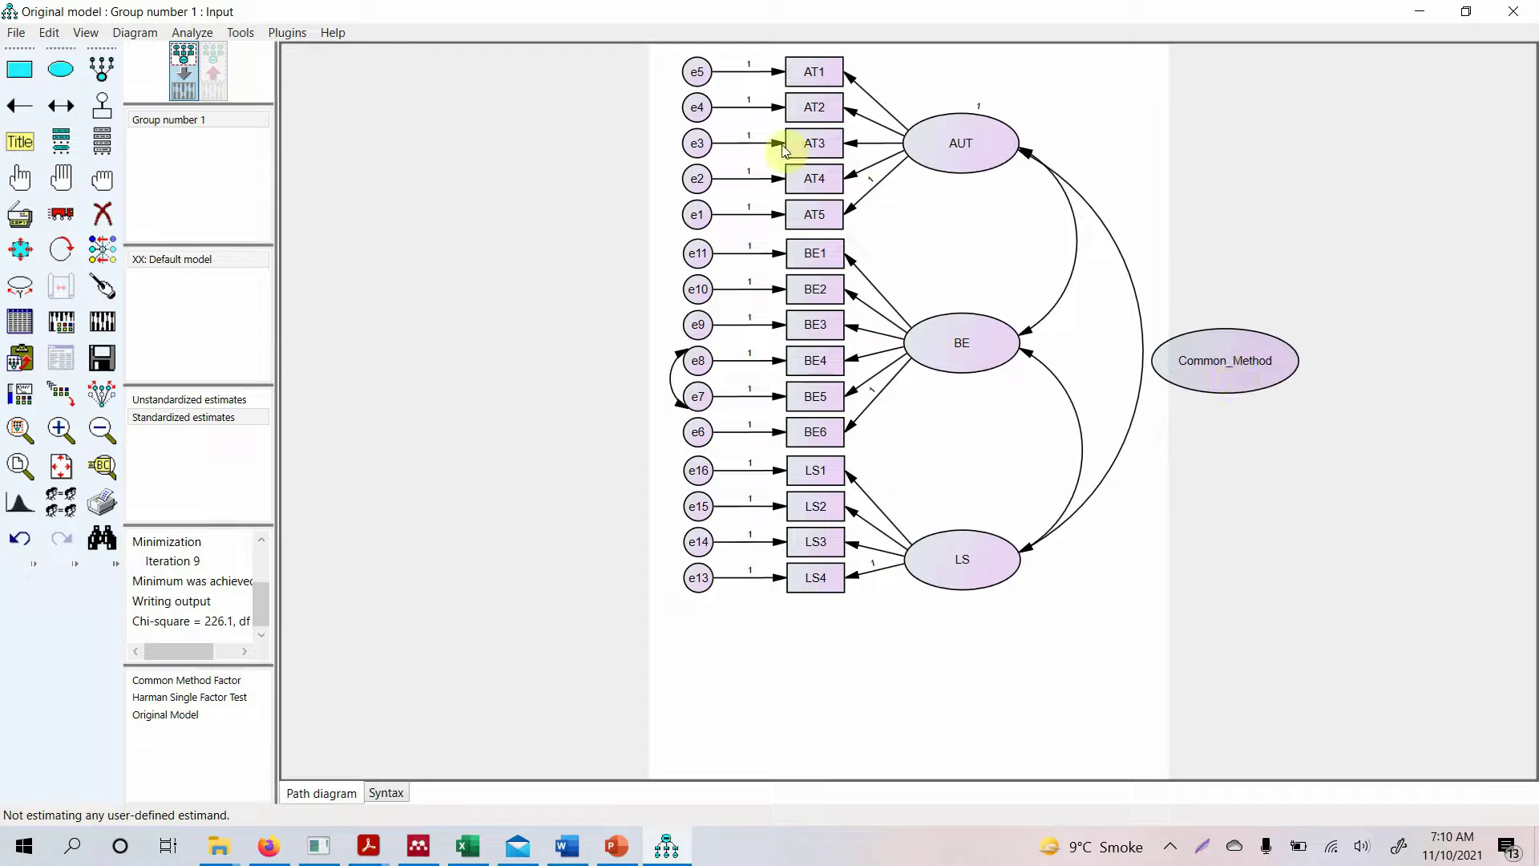
Step: Undo the last change and draw single-headed paths from Common_Method to every indicator from AT1 to LS4
{"action": "key", "text": "ctrl+z"}
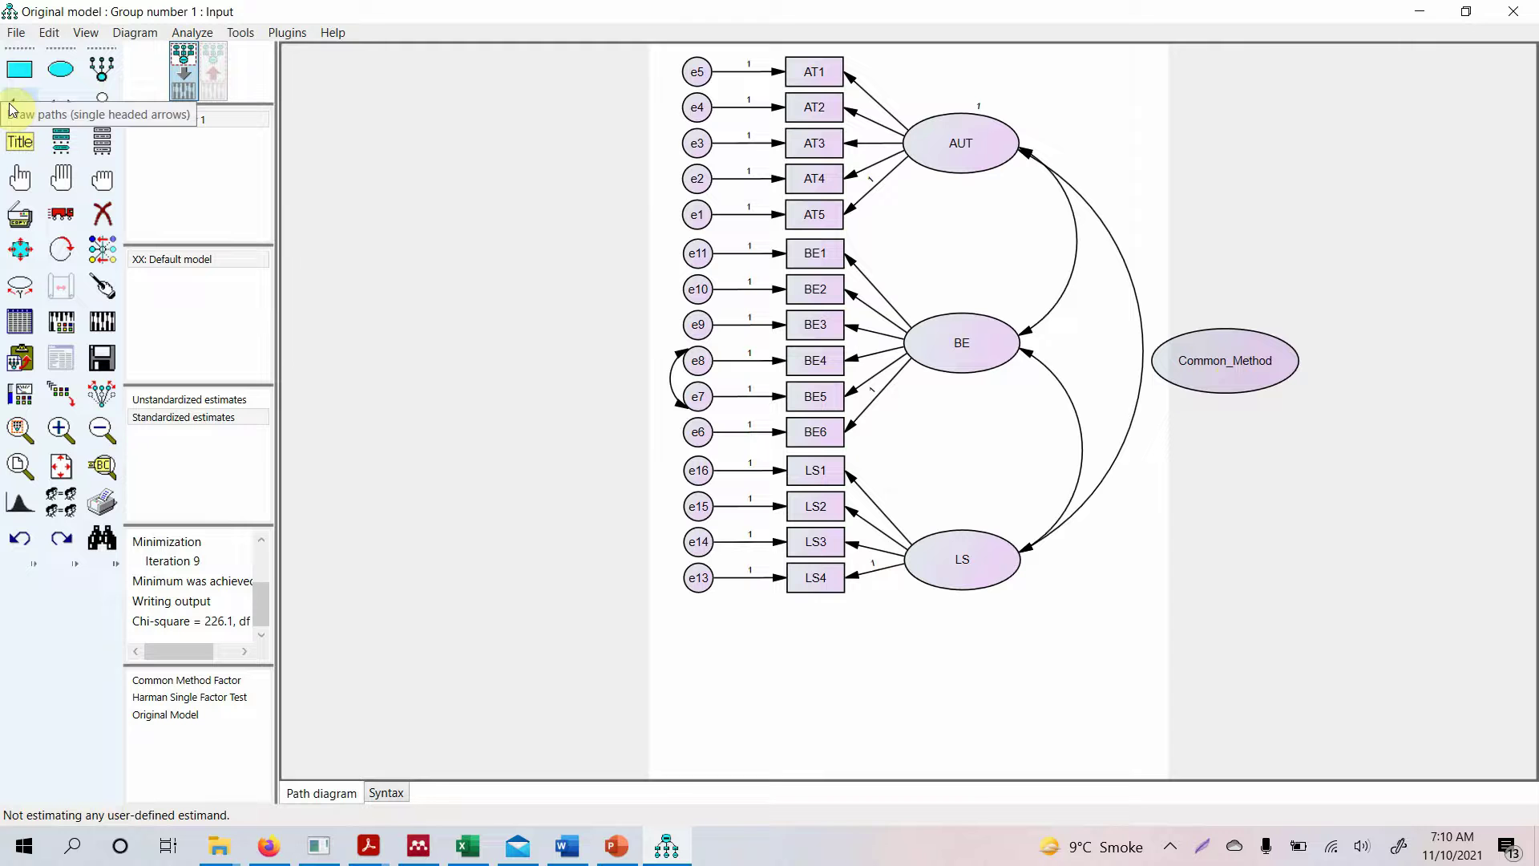
{"action": "left_click", "coordinate": [11, 105]}
{"action": "left_click_drag", "start_coordinate": [1167, 412], "coordinate": [826, 580]}
{"action": "left_click_drag", "start_coordinate": [1155, 386], "coordinate": [818, 541]}
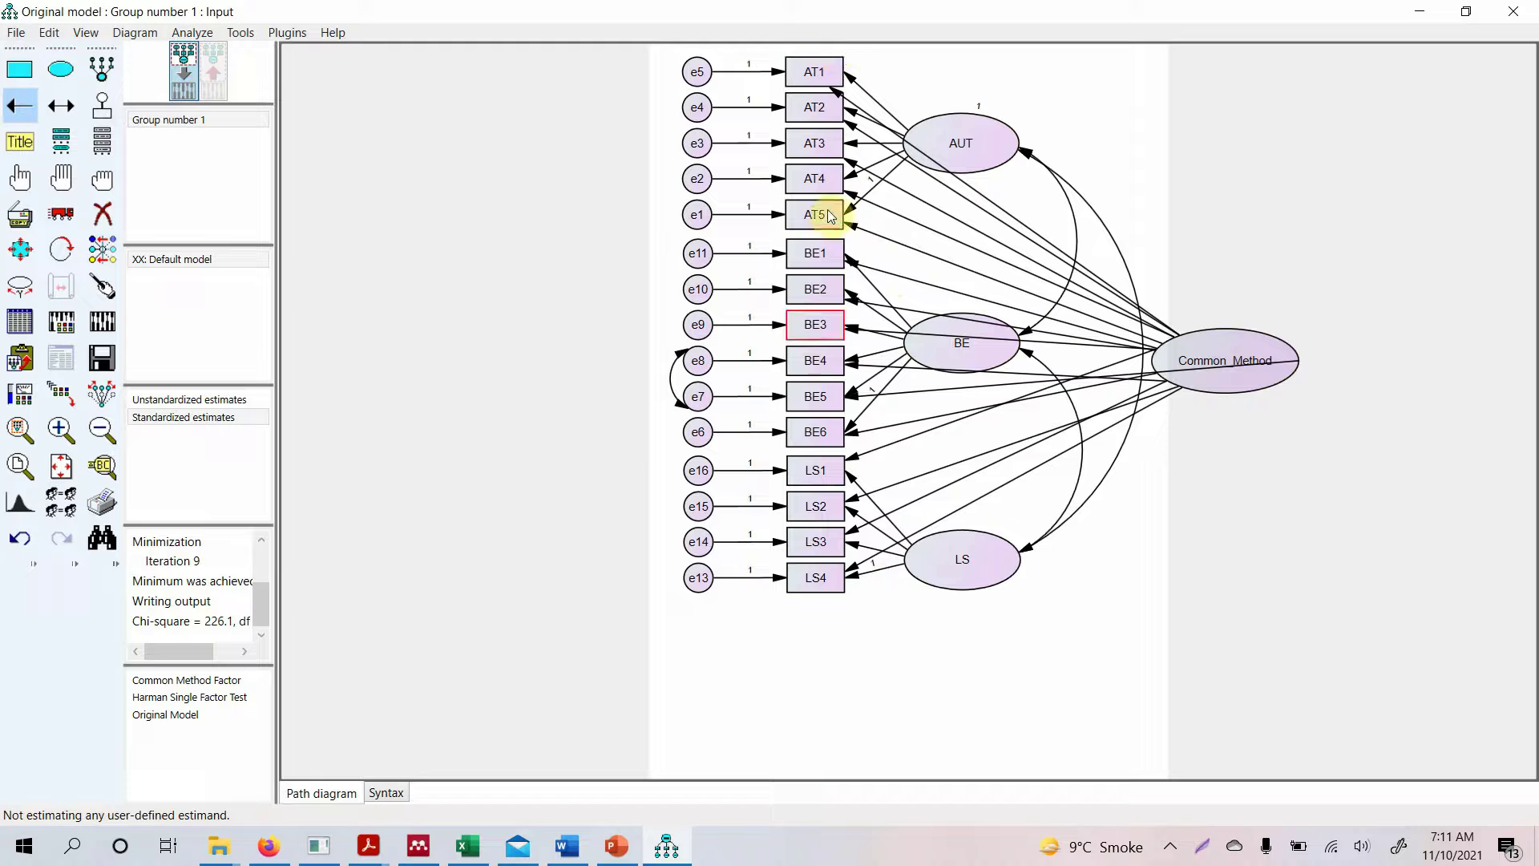
Step: Touch up the path attachments on Common_Method and on all indicators from AT1 down to LS4
{"action": "left_click", "coordinate": [104, 286]}
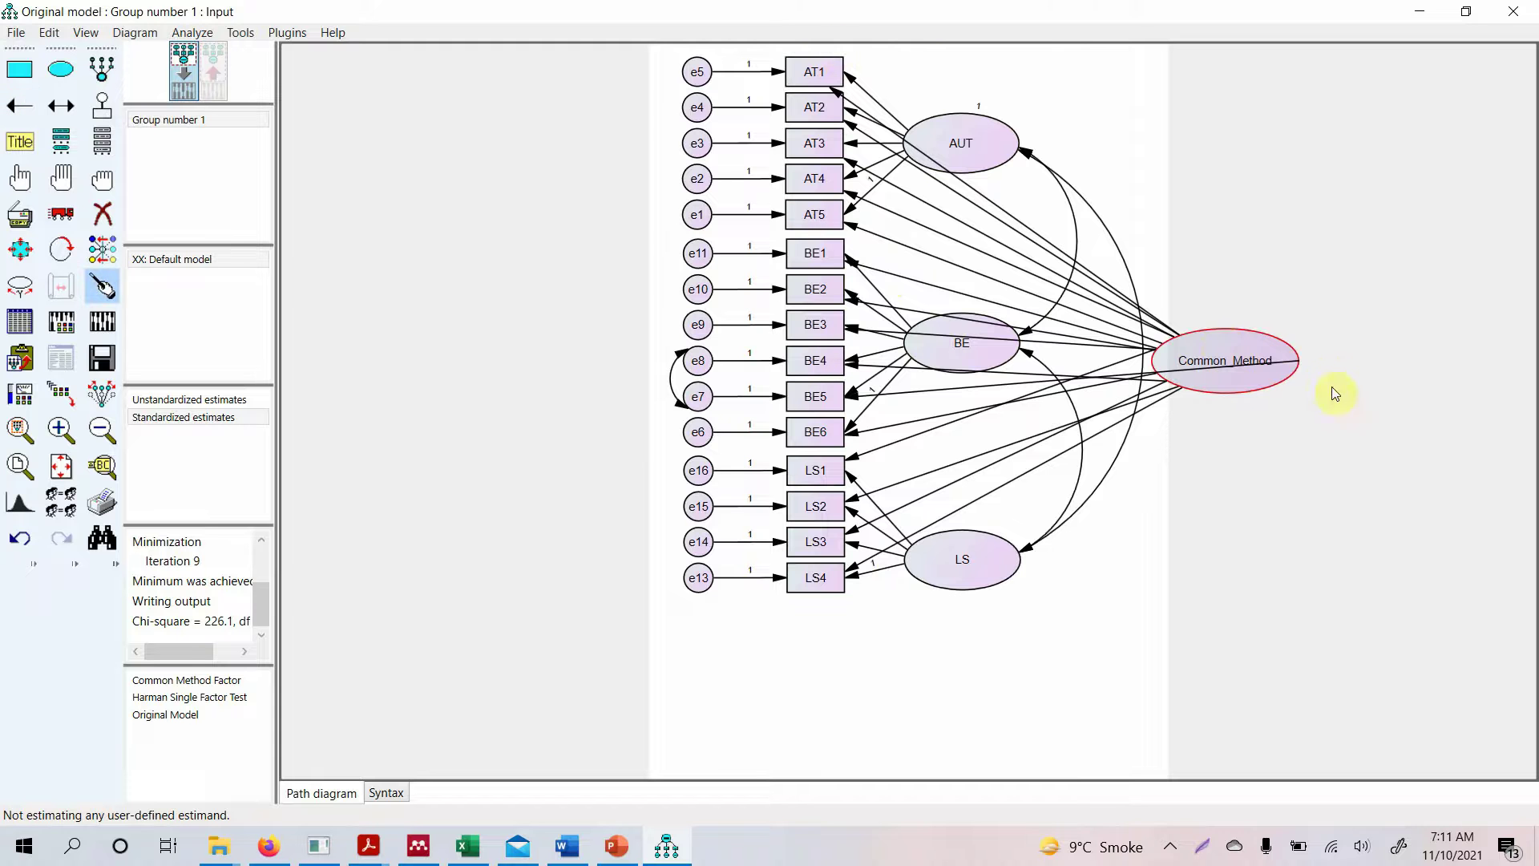
{"action": "left_click", "coordinate": [1218, 339]}
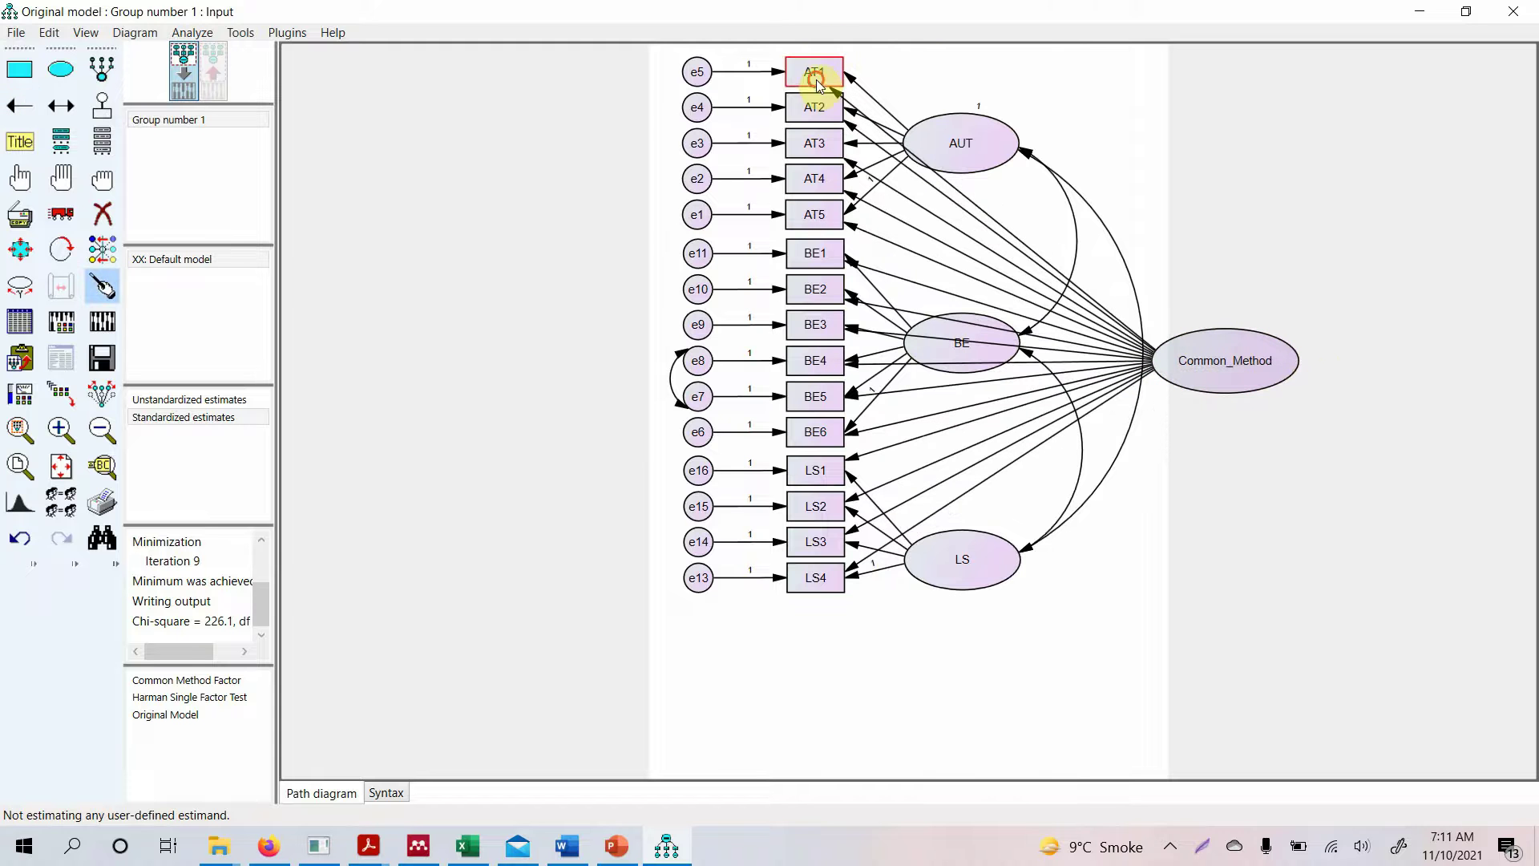
{"action": "left_click", "coordinate": [825, 118]}
{"action": "left_click", "coordinate": [825, 141]}
{"action": "left_click", "coordinate": [825, 177]}
{"action": "left_click", "coordinate": [828, 223]}
{"action": "left_click", "coordinate": [831, 255]}
{"action": "left_click", "coordinate": [827, 290]}
{"action": "left_click", "coordinate": [829, 324]}
{"action": "left_click", "coordinate": [830, 360]}
{"action": "left_click", "coordinate": [833, 393]}
{"action": "left_click", "coordinate": [828, 433]}
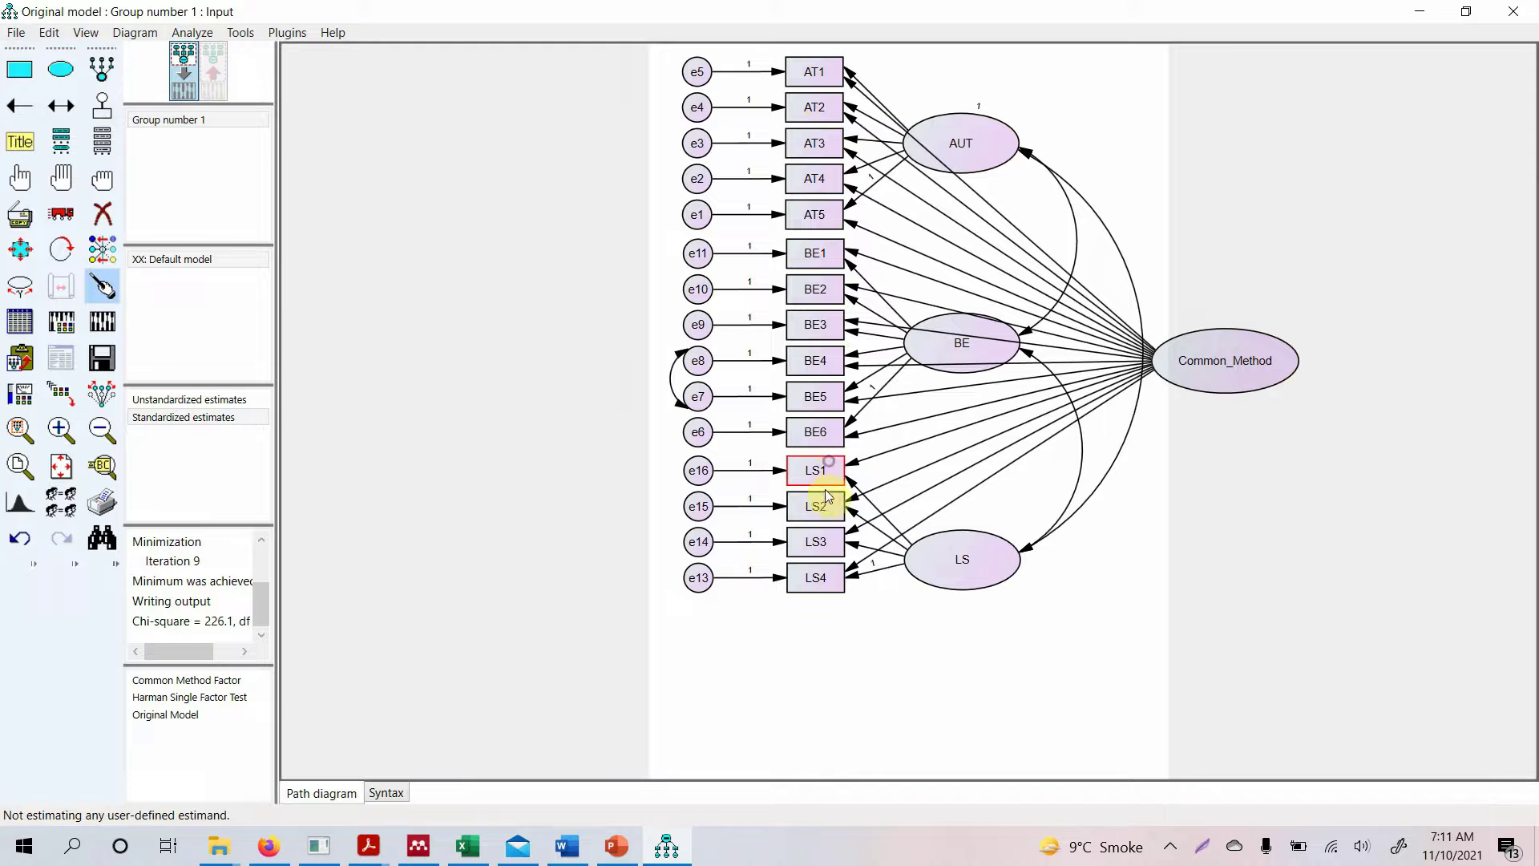
{"action": "left_click", "coordinate": [821, 507]}
{"action": "left_click", "coordinate": [820, 541]}
{"action": "left_click", "coordinate": [820, 575]}
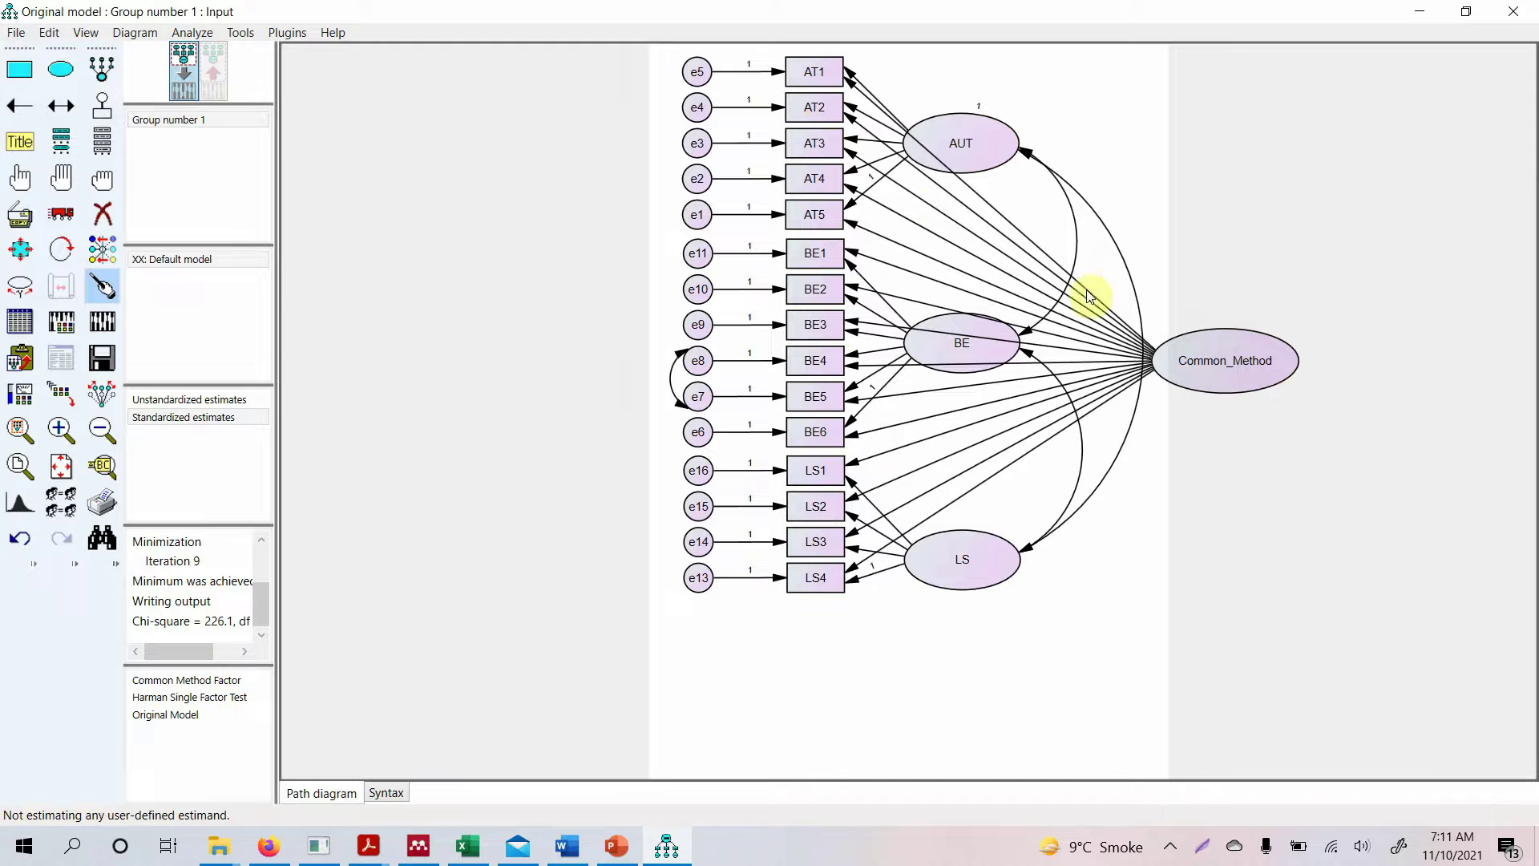
Step: Move the error terms closer to their indicators with symmetries preserved
{"action": "left_click", "coordinate": [61, 215]}
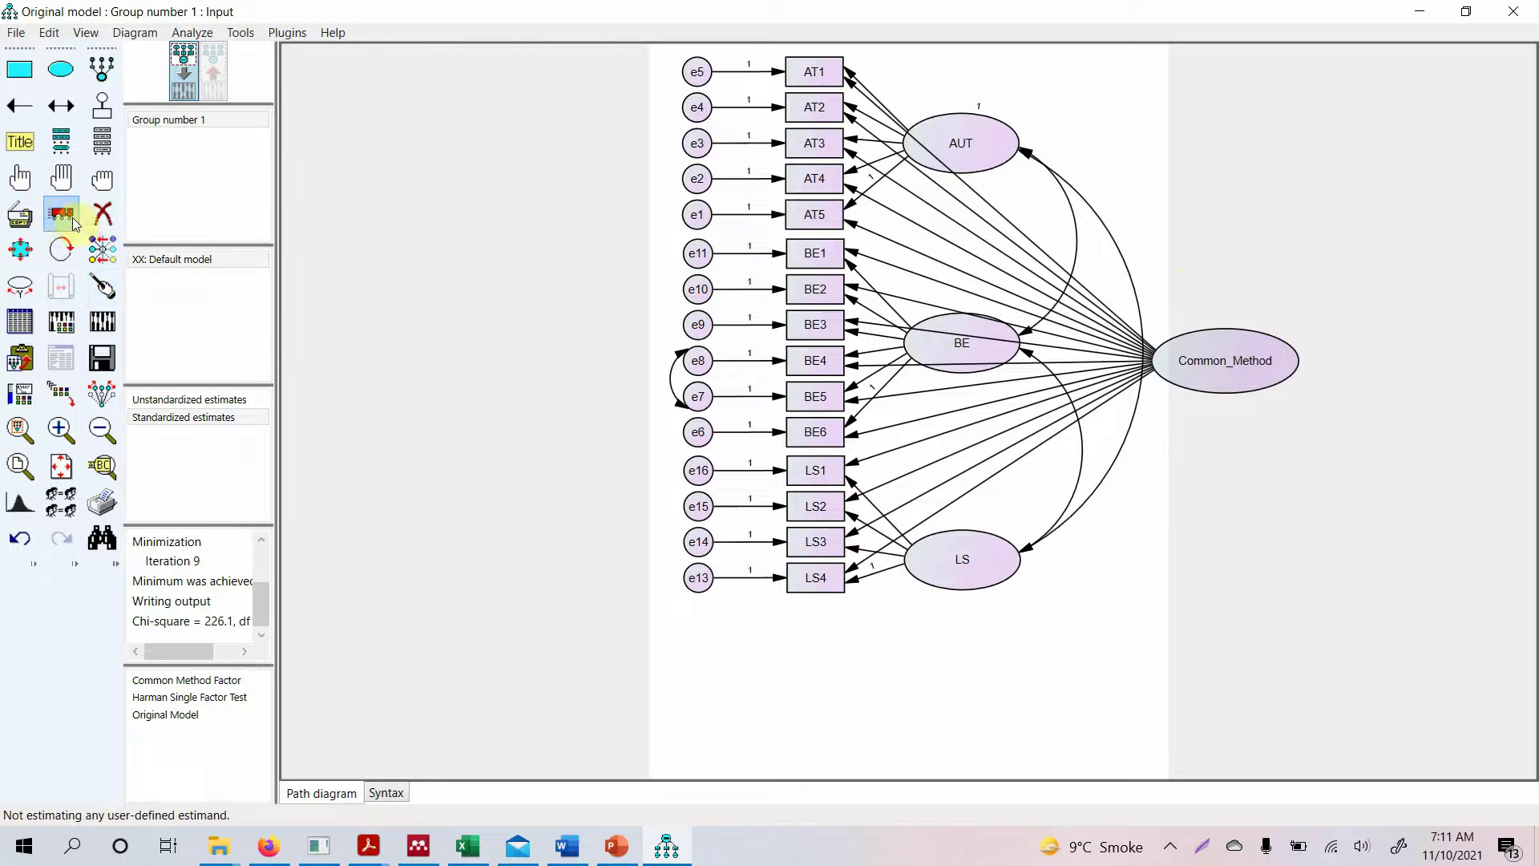
{"action": "left_click", "coordinate": [107, 391]}
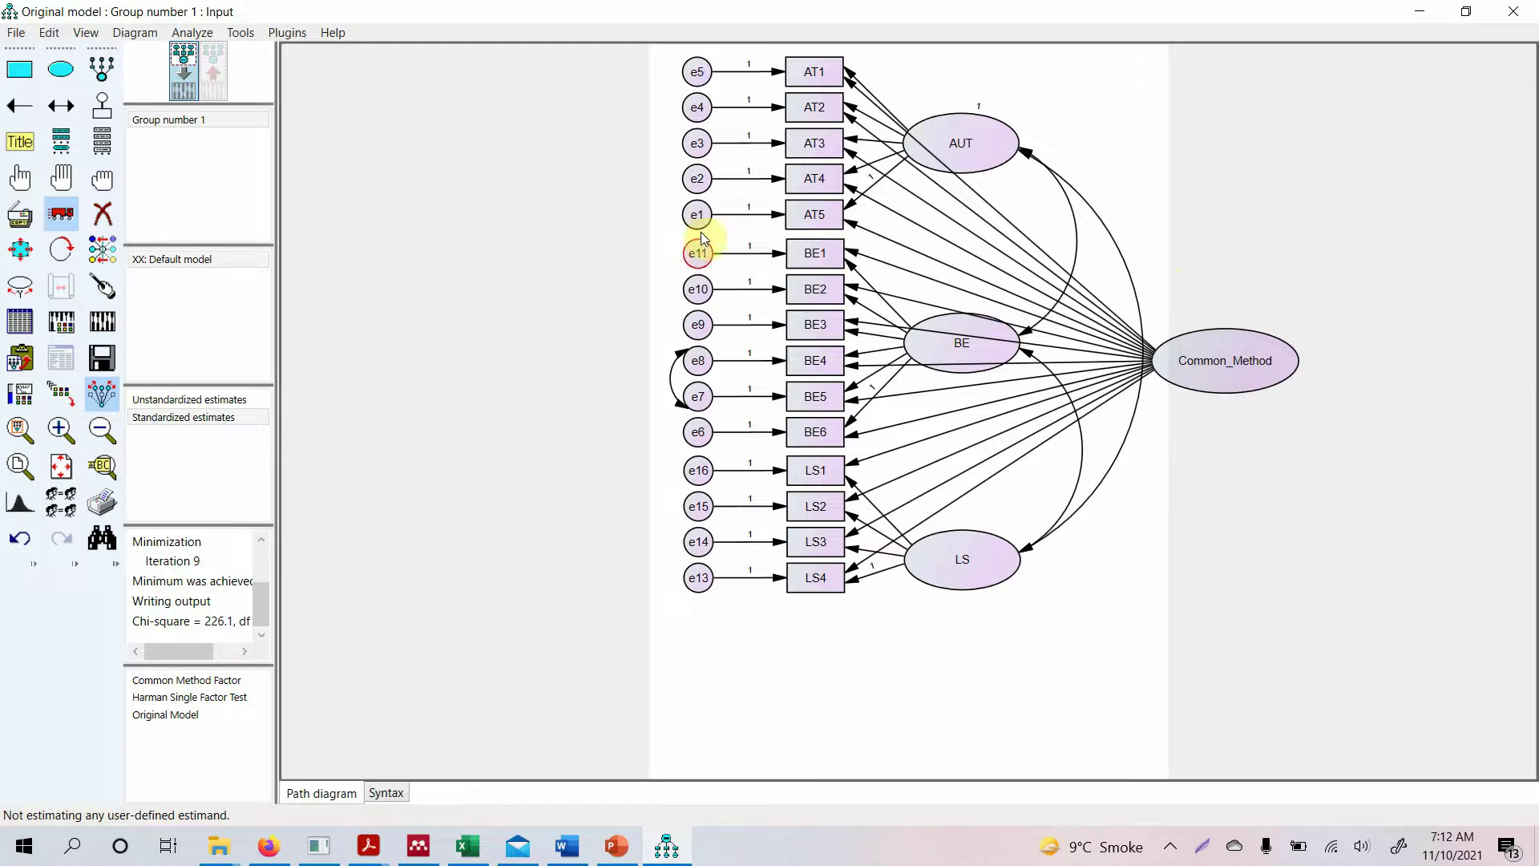
{"action": "left_click_drag", "start_coordinate": [698, 218], "coordinate": [747, 227]}
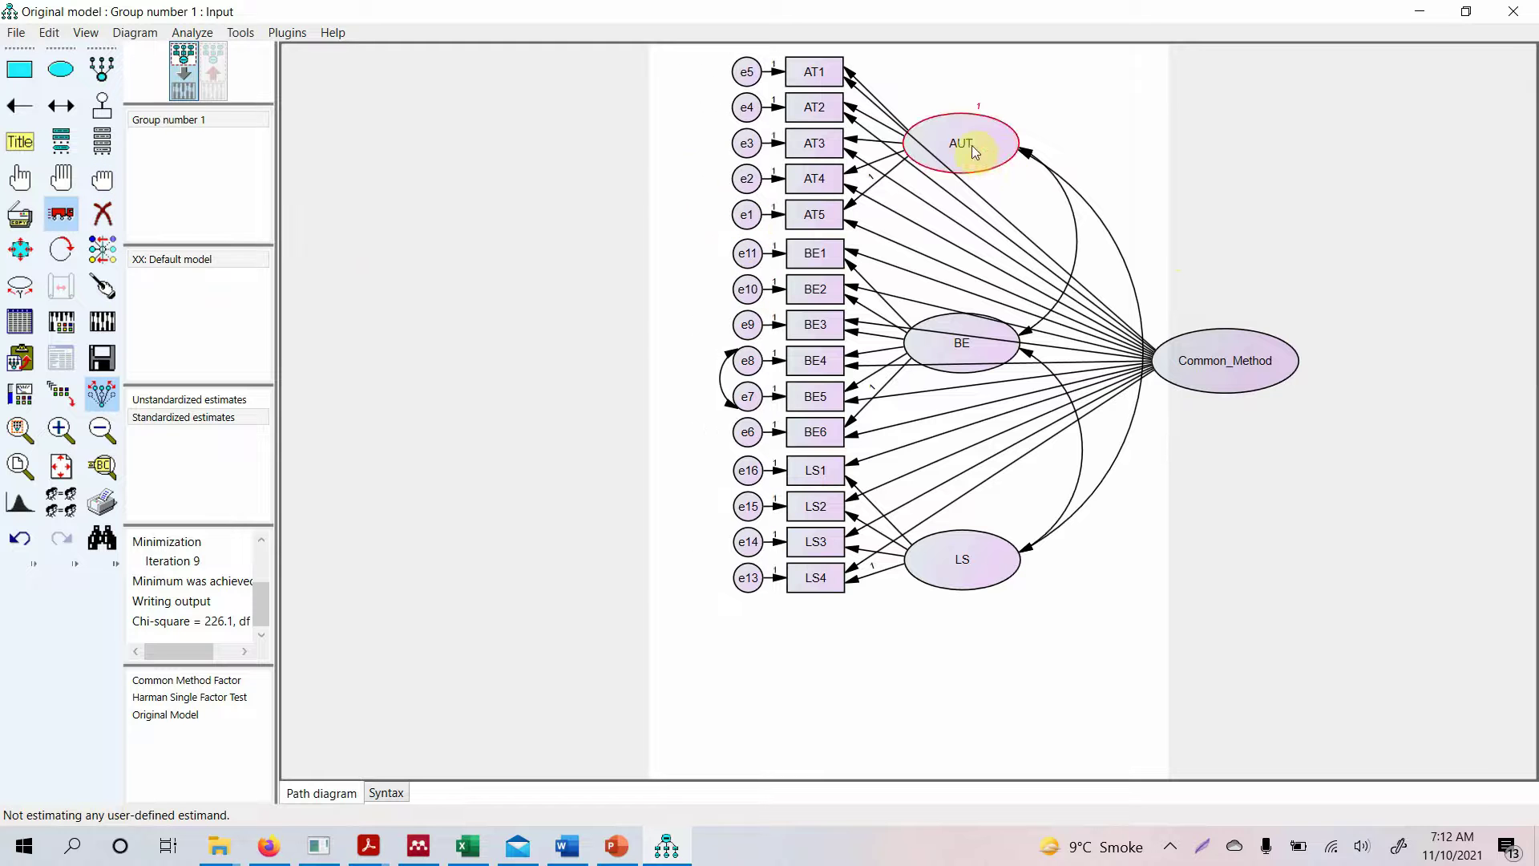
Step: Rearrange the AUT, BE and LS constructs farther from the indicators, and place Common_Method in line between BE and LS
{"action": "left_click_drag", "start_coordinate": [972, 145], "coordinate": [1002, 161]}
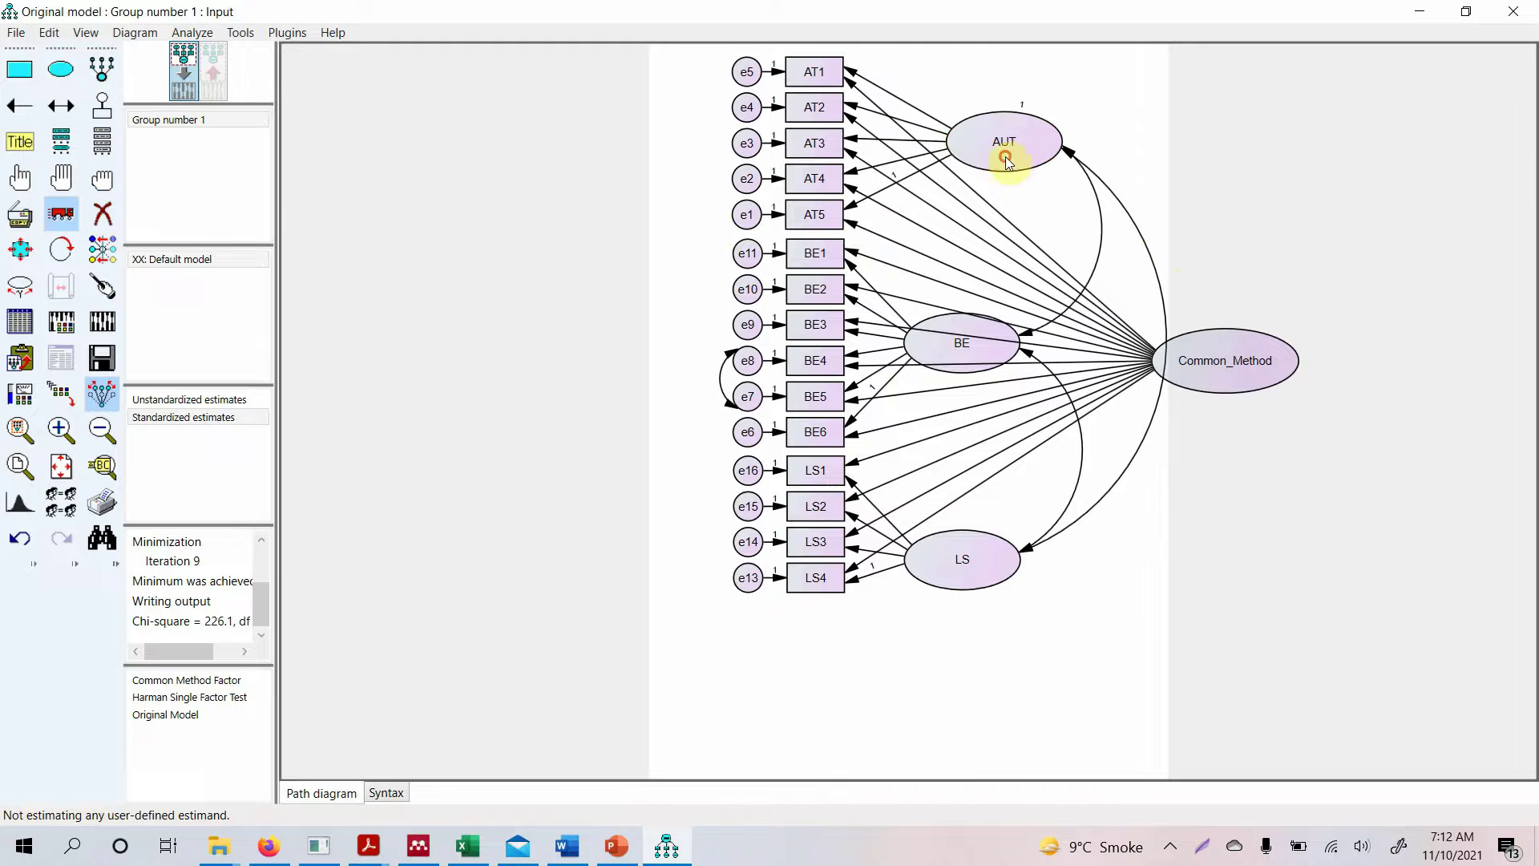
{"action": "key", "text": "ctrl+z"}
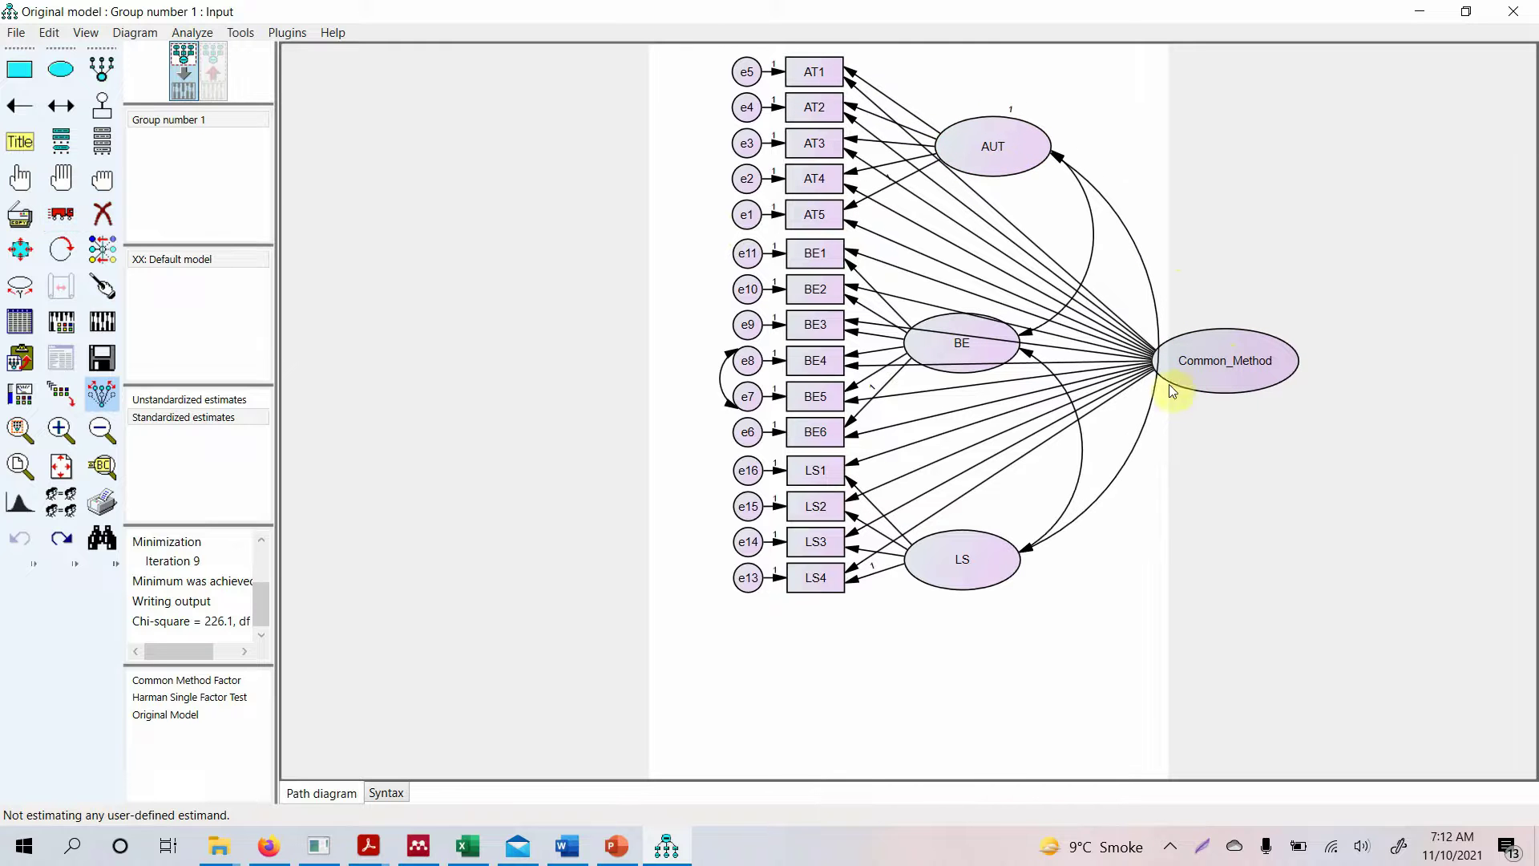
{"action": "left_click", "coordinate": [60, 212]}
{"action": "mouse_move", "coordinate": [1259, 376]}
{"action": "left_mouse_down"}
{"action": "mouse_move", "coordinate": [1200, 378]}
{"action": "mouse_move", "coordinate": [1259, 378]}
{"action": "mouse_move", "coordinate": [1247, 385]}
{"action": "left_mouse_up"}
{"action": "left_click_drag", "start_coordinate": [1020, 155], "coordinate": [1096, 120]}
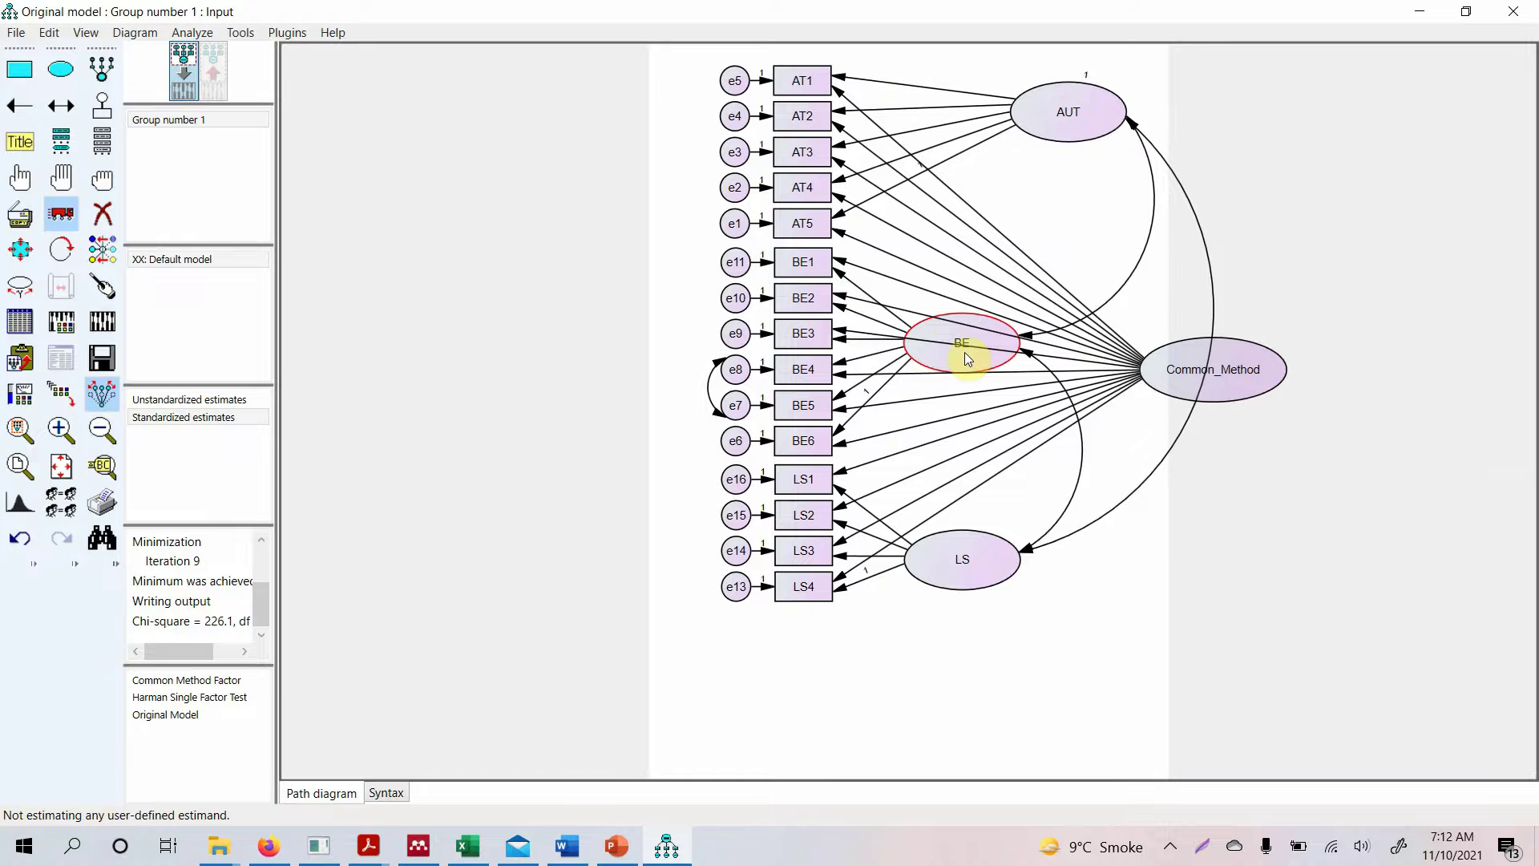
{"action": "left_click_drag", "start_coordinate": [965, 354], "coordinate": [1089, 246]}
{"action": "left_click_drag", "start_coordinate": [936, 574], "coordinate": [1089, 551]}
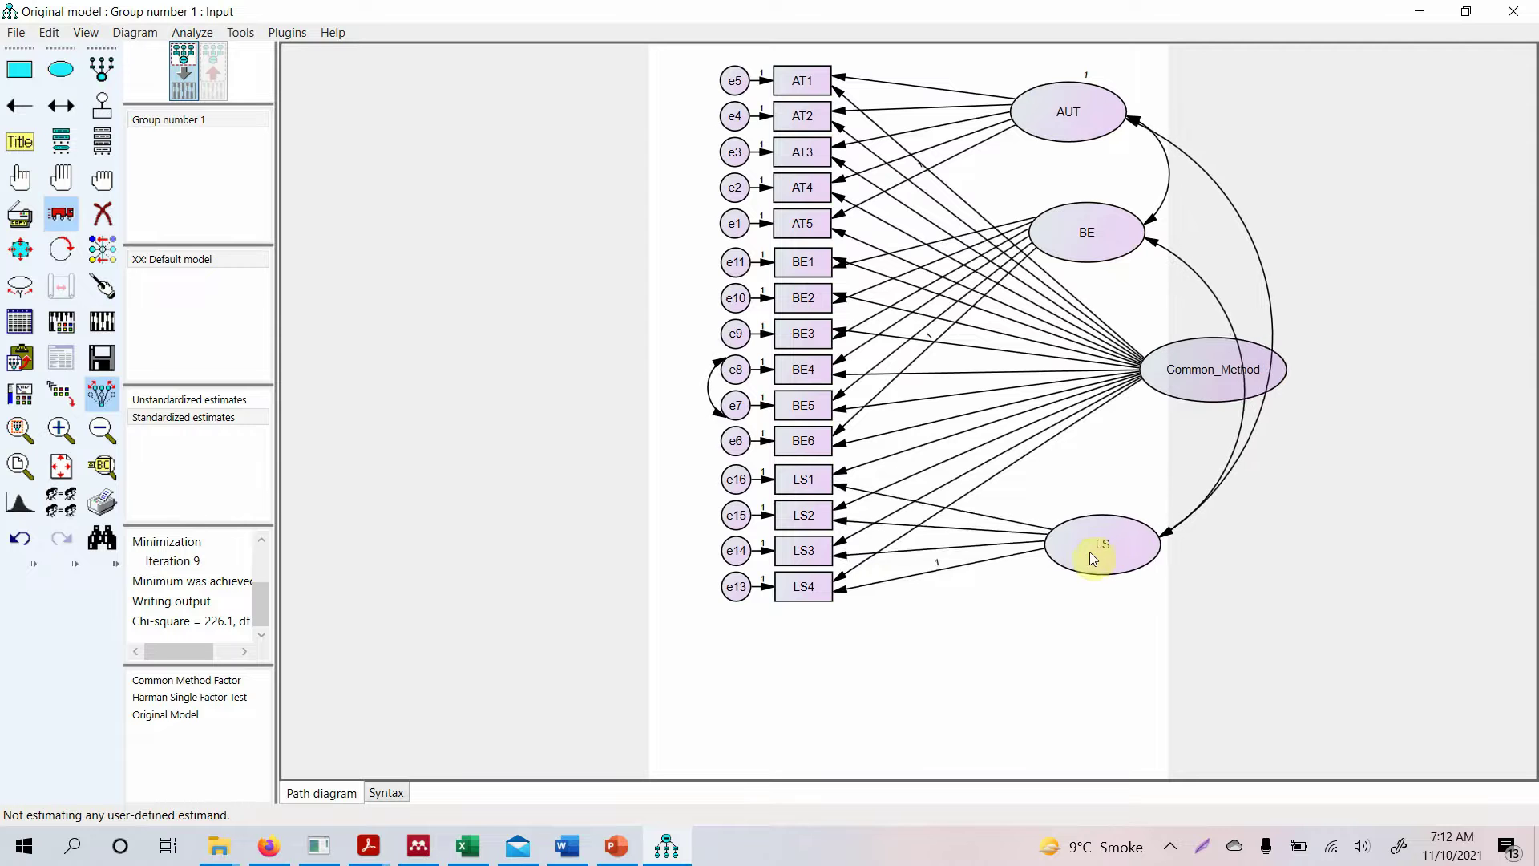
{"action": "left_click_drag", "start_coordinate": [1154, 405], "coordinate": [1120, 385]}
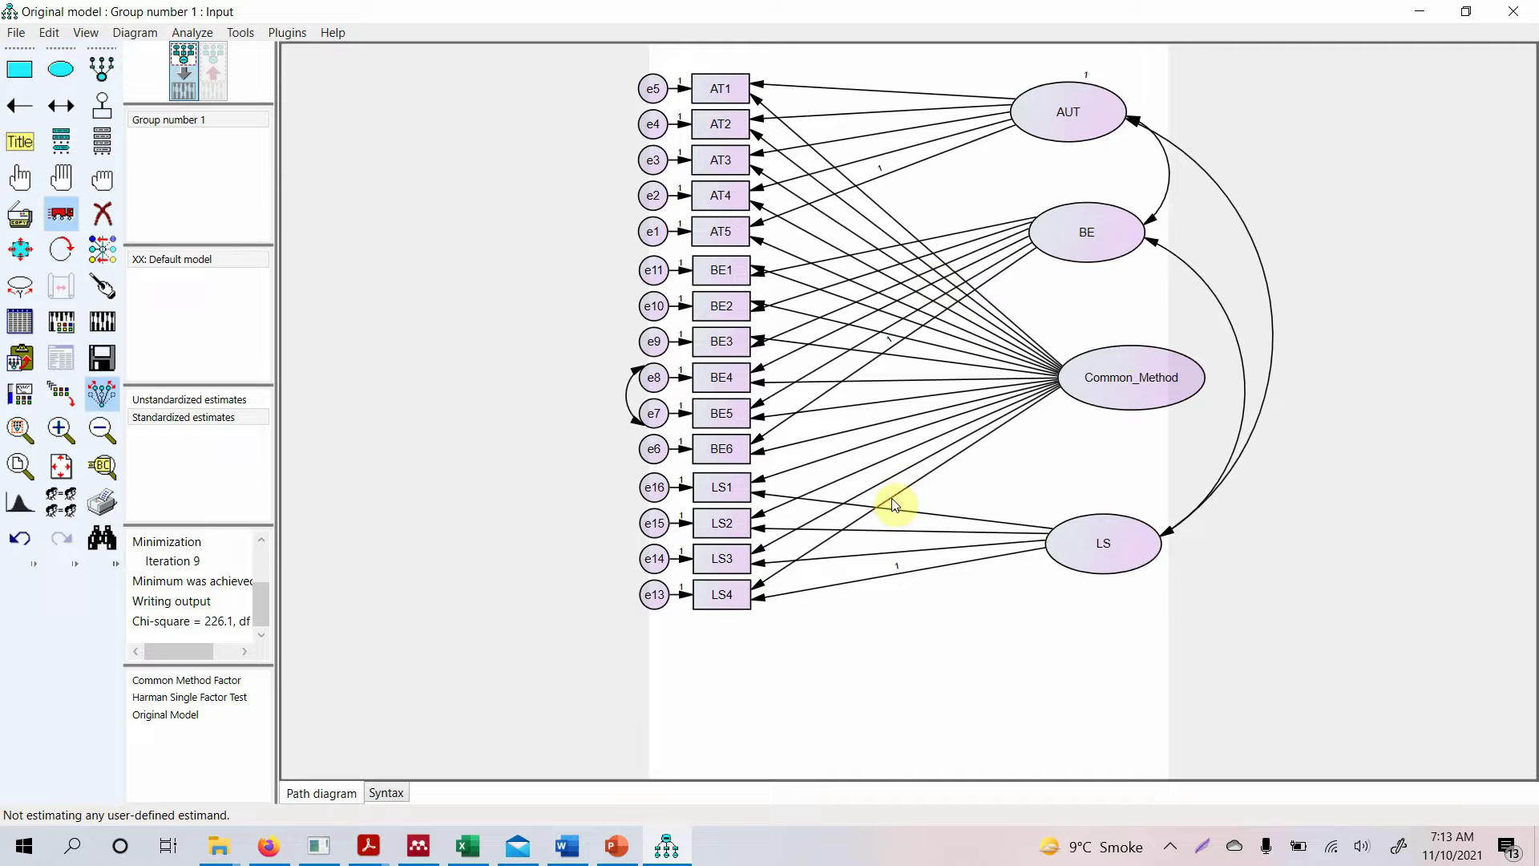
Step: Label the regression weight of the path from Common_Method to LS4 as a
{"action": "double_click", "coordinate": [936, 477]}
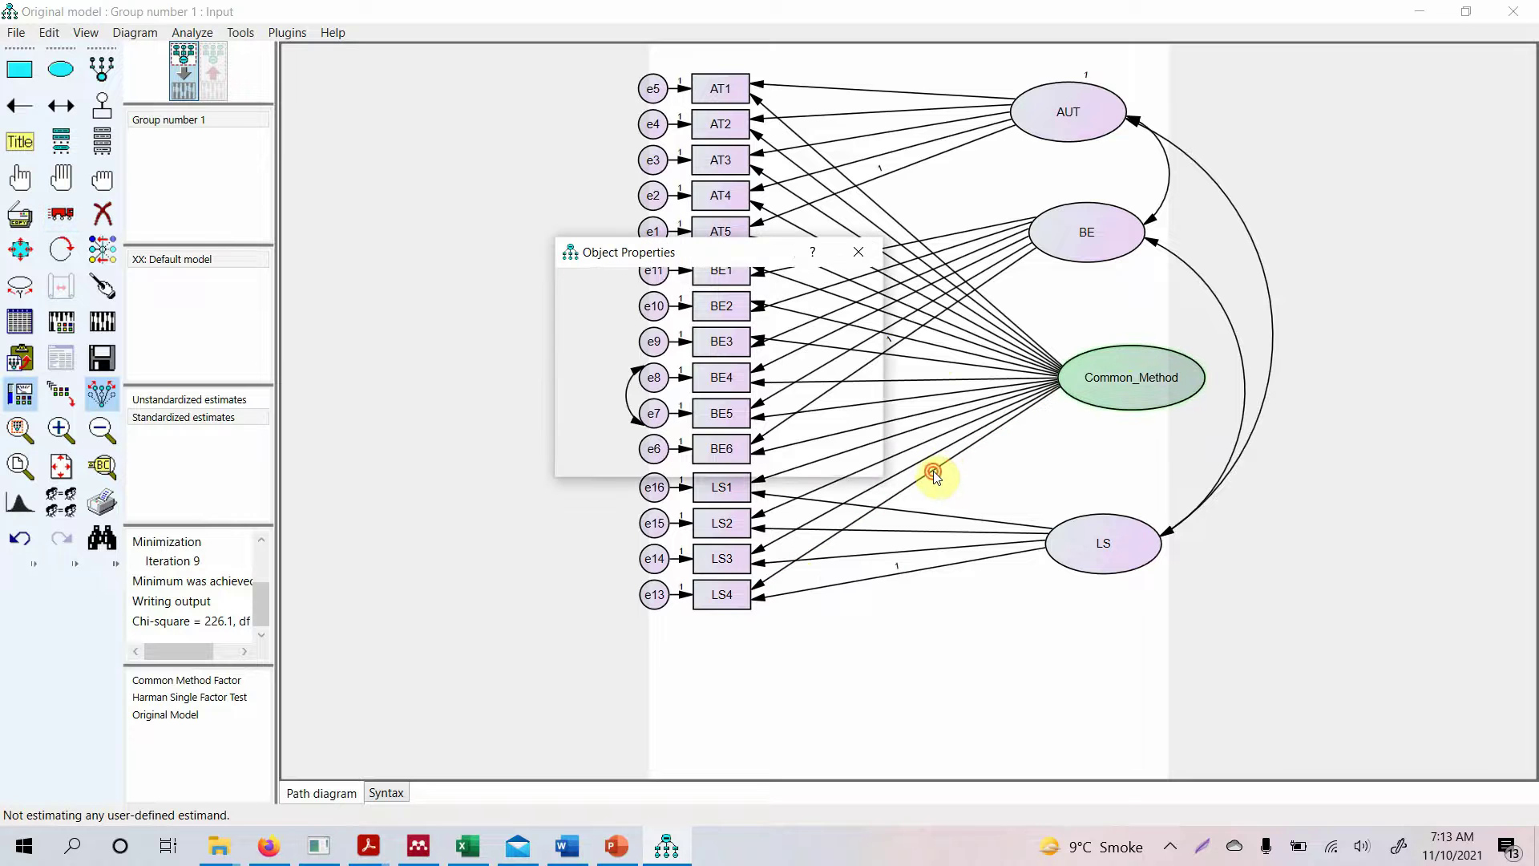
{"action": "left_click", "coordinate": [646, 276]}
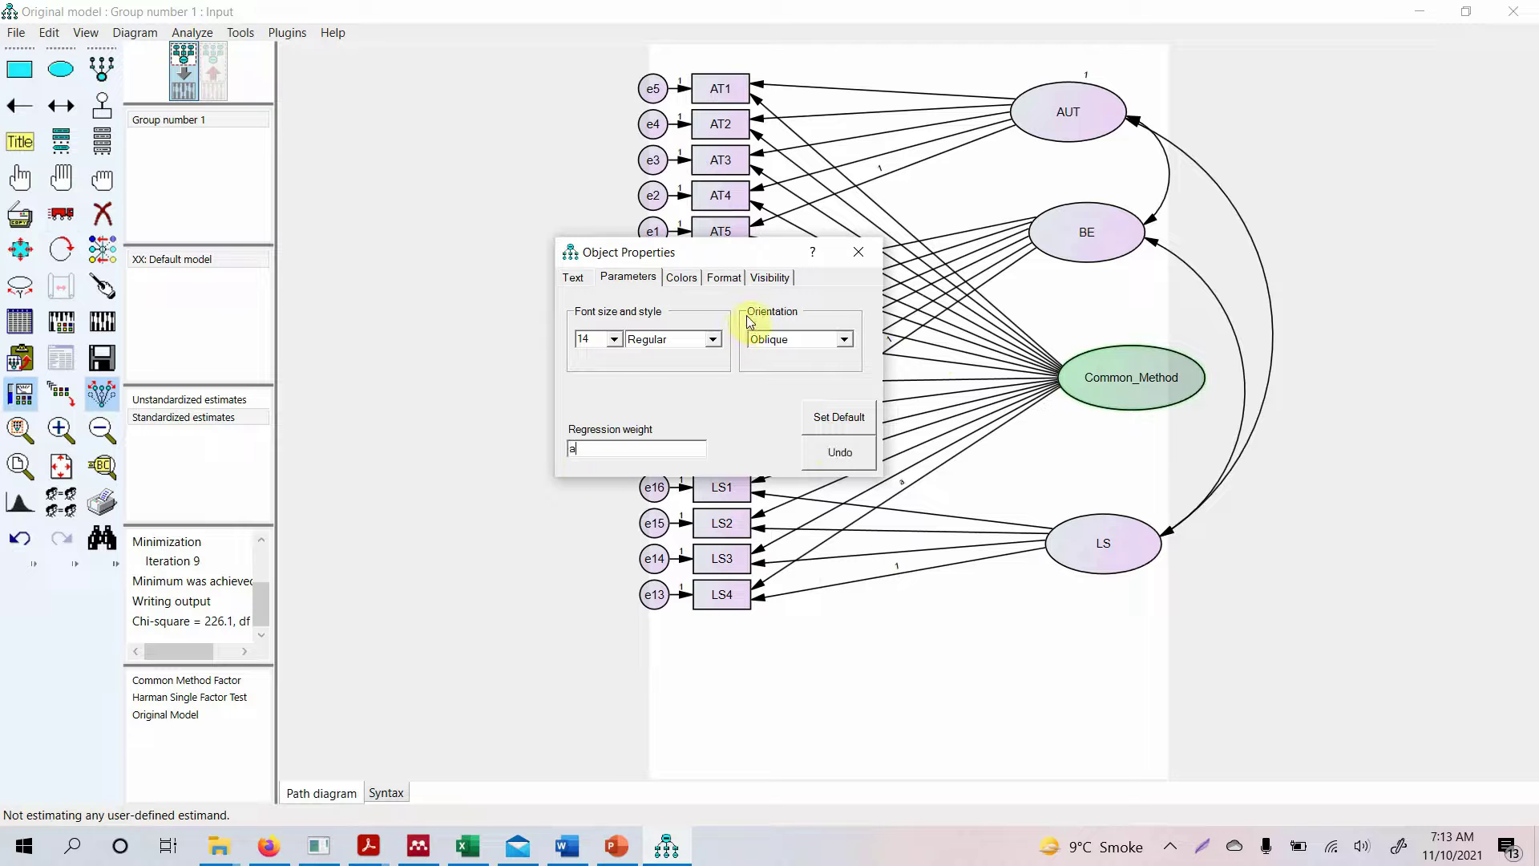
{"action": "left_click", "coordinate": [877, 263]}
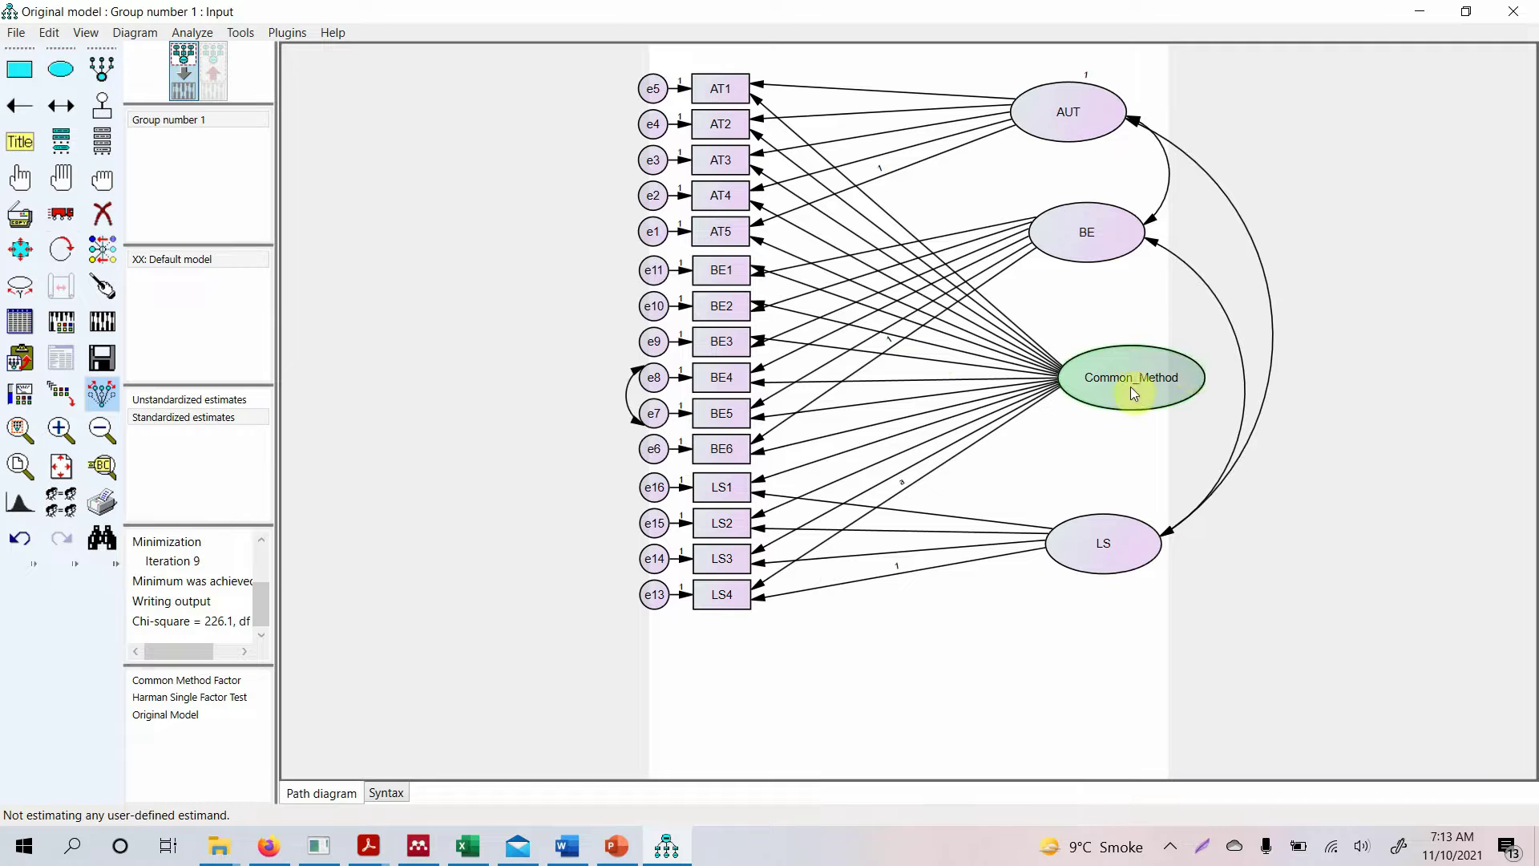
Step: Set the variance of the Common_Method latent variable to 1
{"action": "double_click", "coordinate": [1129, 374]}
{"action": "left_click", "coordinate": [584, 449]}
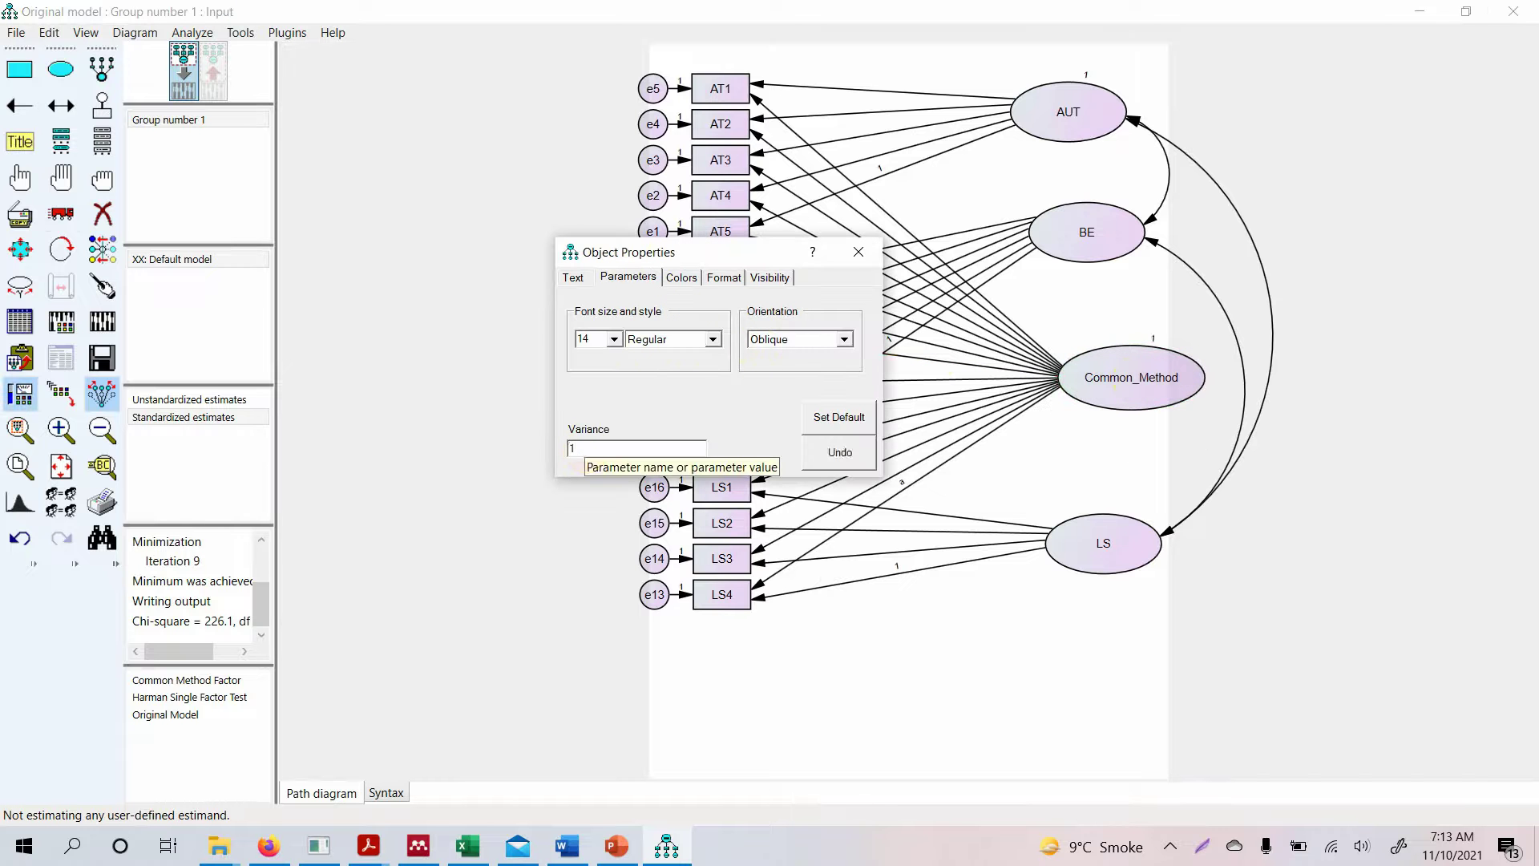
{"action": "left_click", "coordinate": [859, 252]}
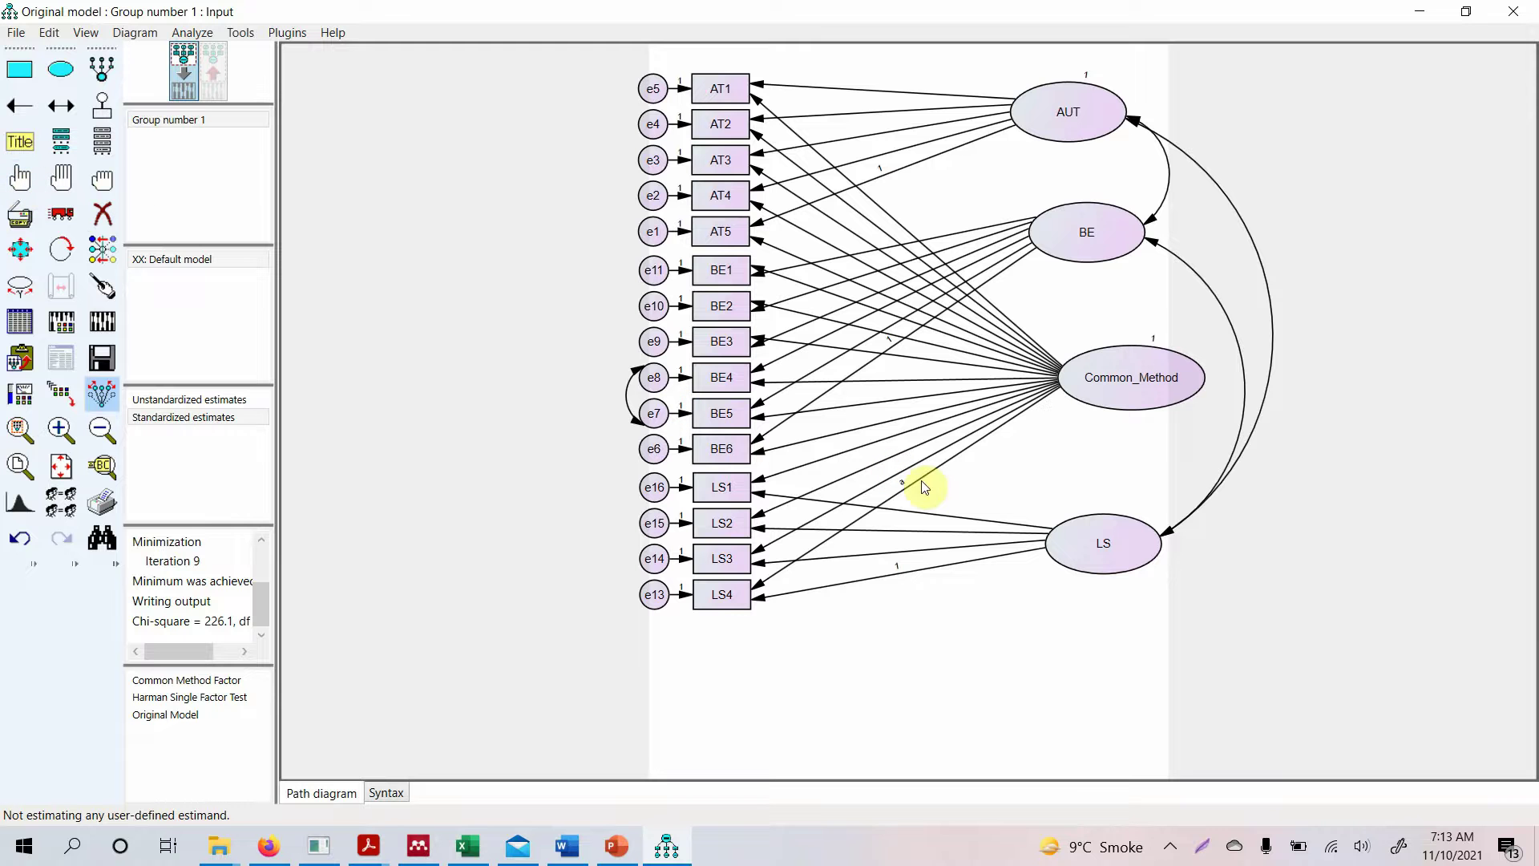
Step: Select all Common_Method paths and copy the parameter constraint a from the LS4 path to them with Drag Properties
{"action": "left_click", "coordinate": [21, 185]}
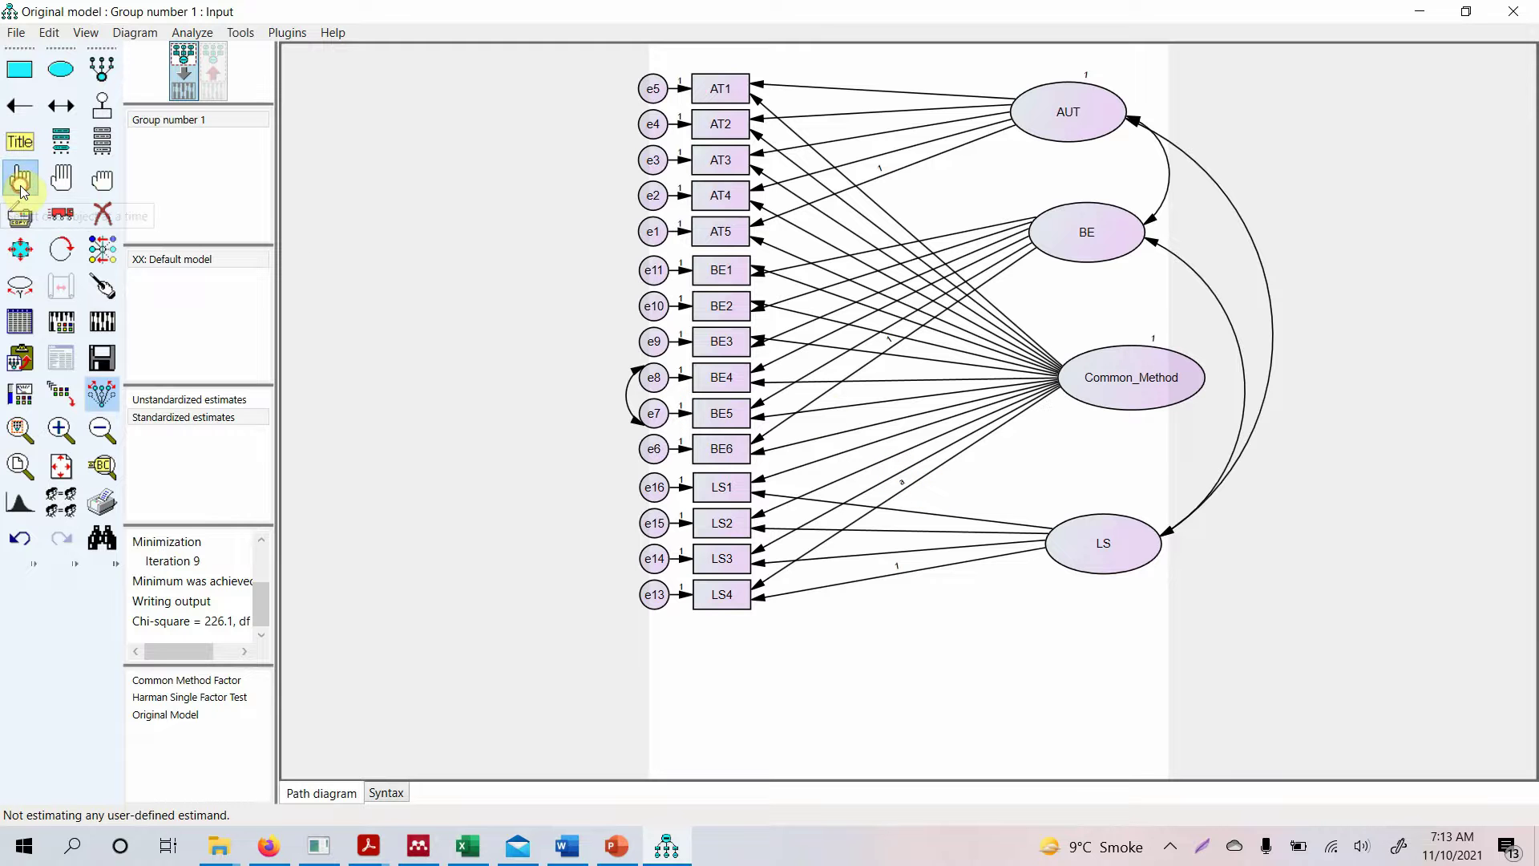
{"action": "left_click", "coordinate": [919, 479]}
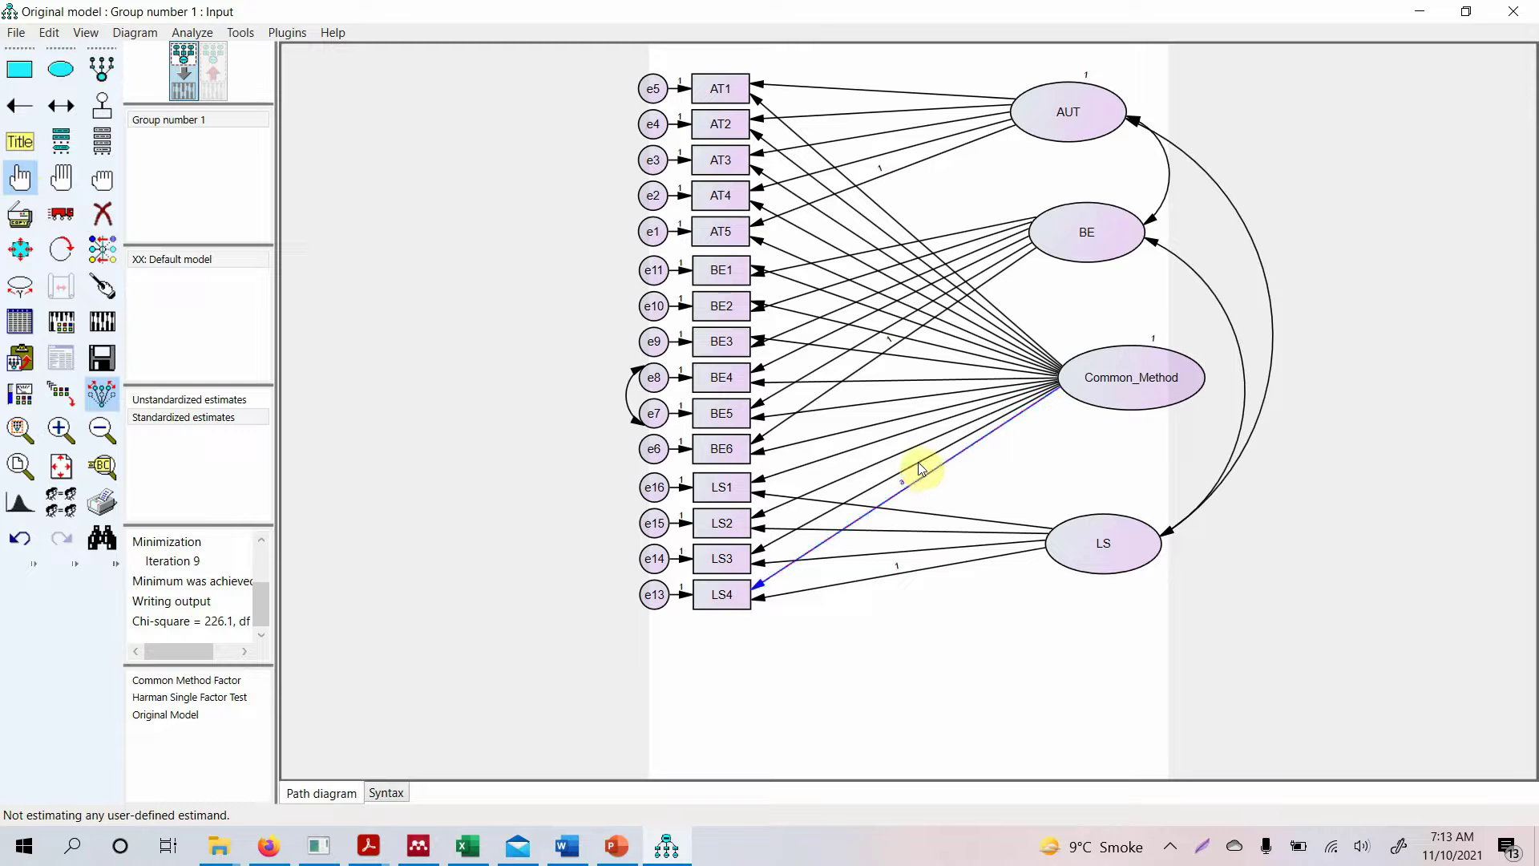
{"action": "left_click", "coordinate": [754, 98]}
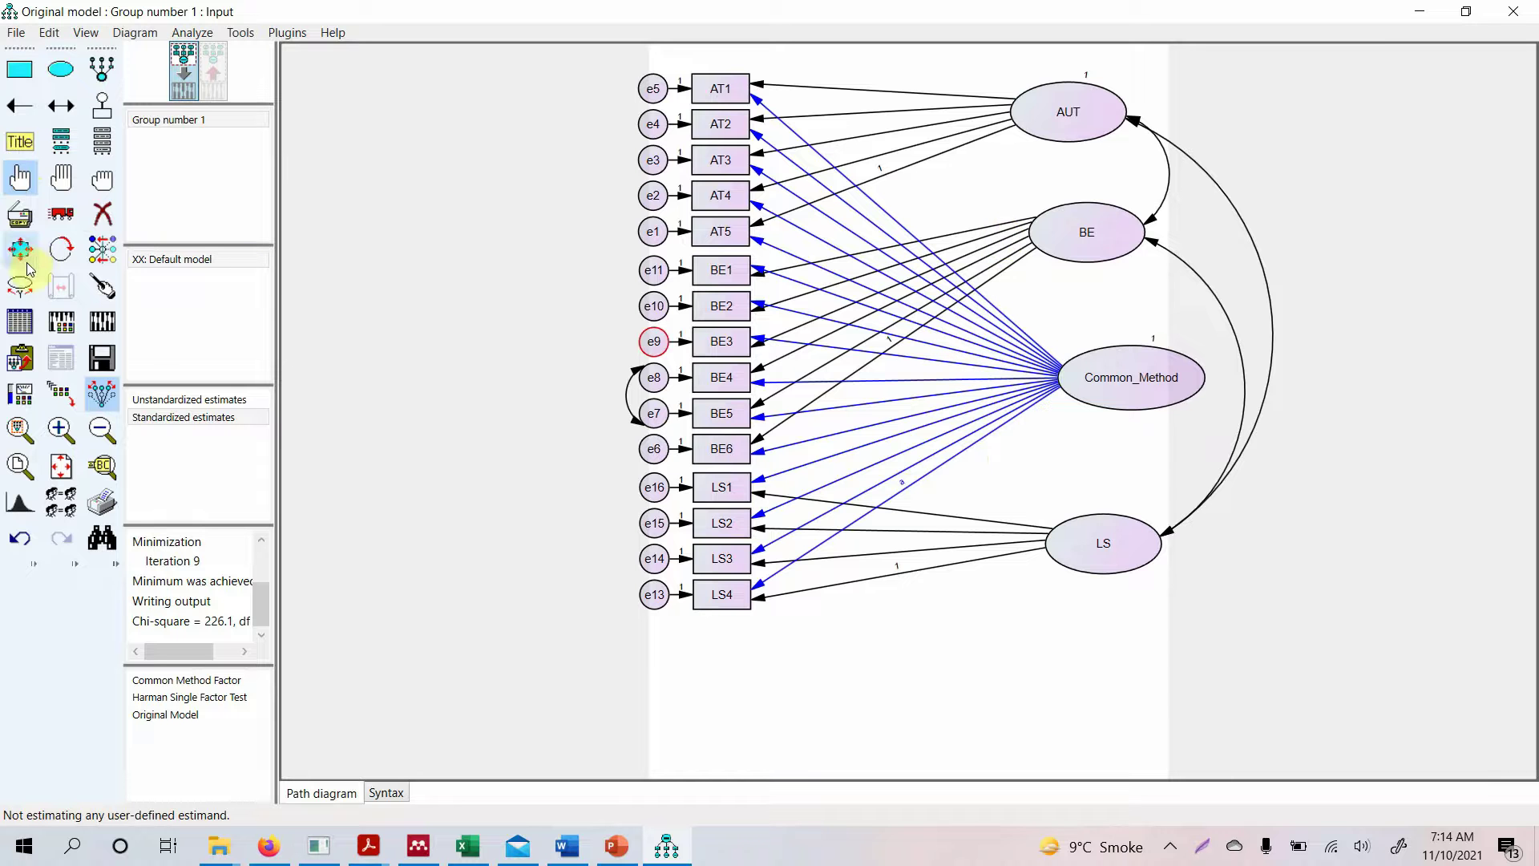
{"action": "left_click", "coordinate": [62, 393]}
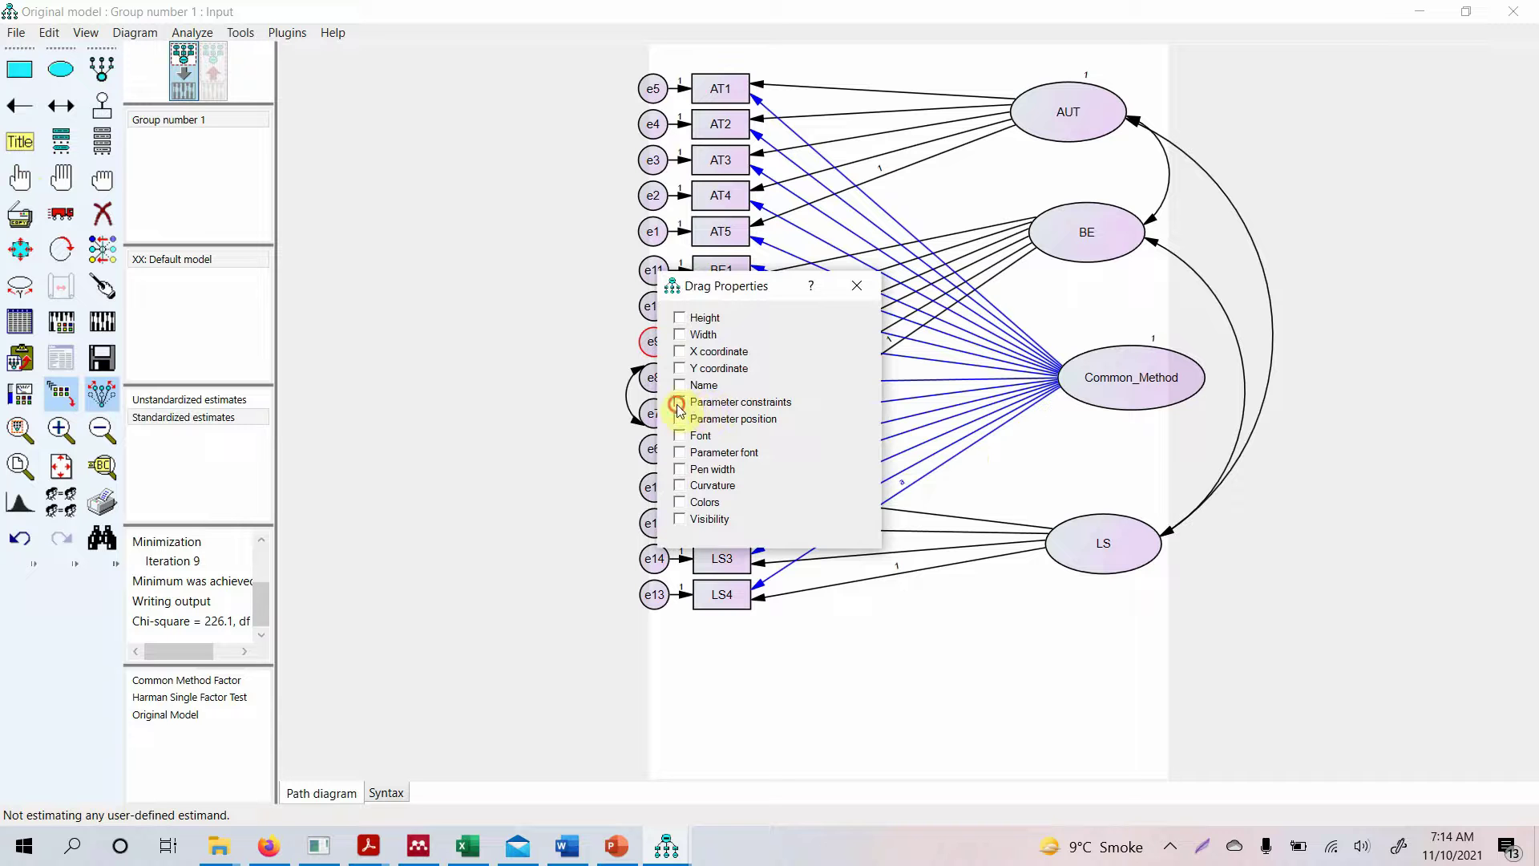
{"action": "left_click_drag", "start_coordinate": [715, 300], "coordinate": [452, 294]}
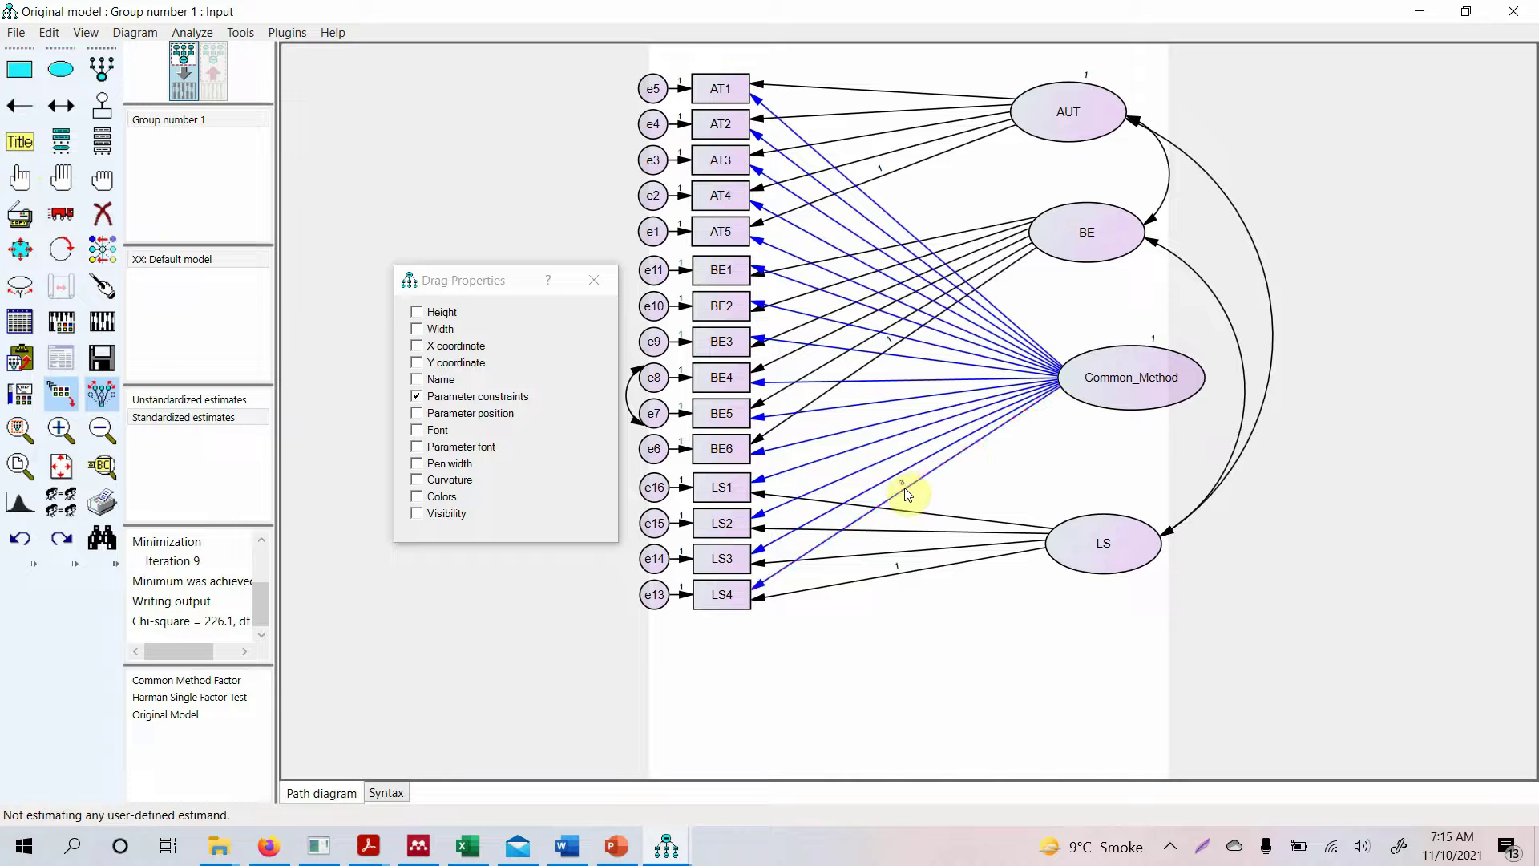
{"action": "left_click", "coordinate": [911, 491]}
{"action": "left_click_drag", "start_coordinate": [910, 485], "coordinate": [912, 476]}
{"action": "left_click_drag", "start_coordinate": [913, 469], "coordinate": [888, 505]}
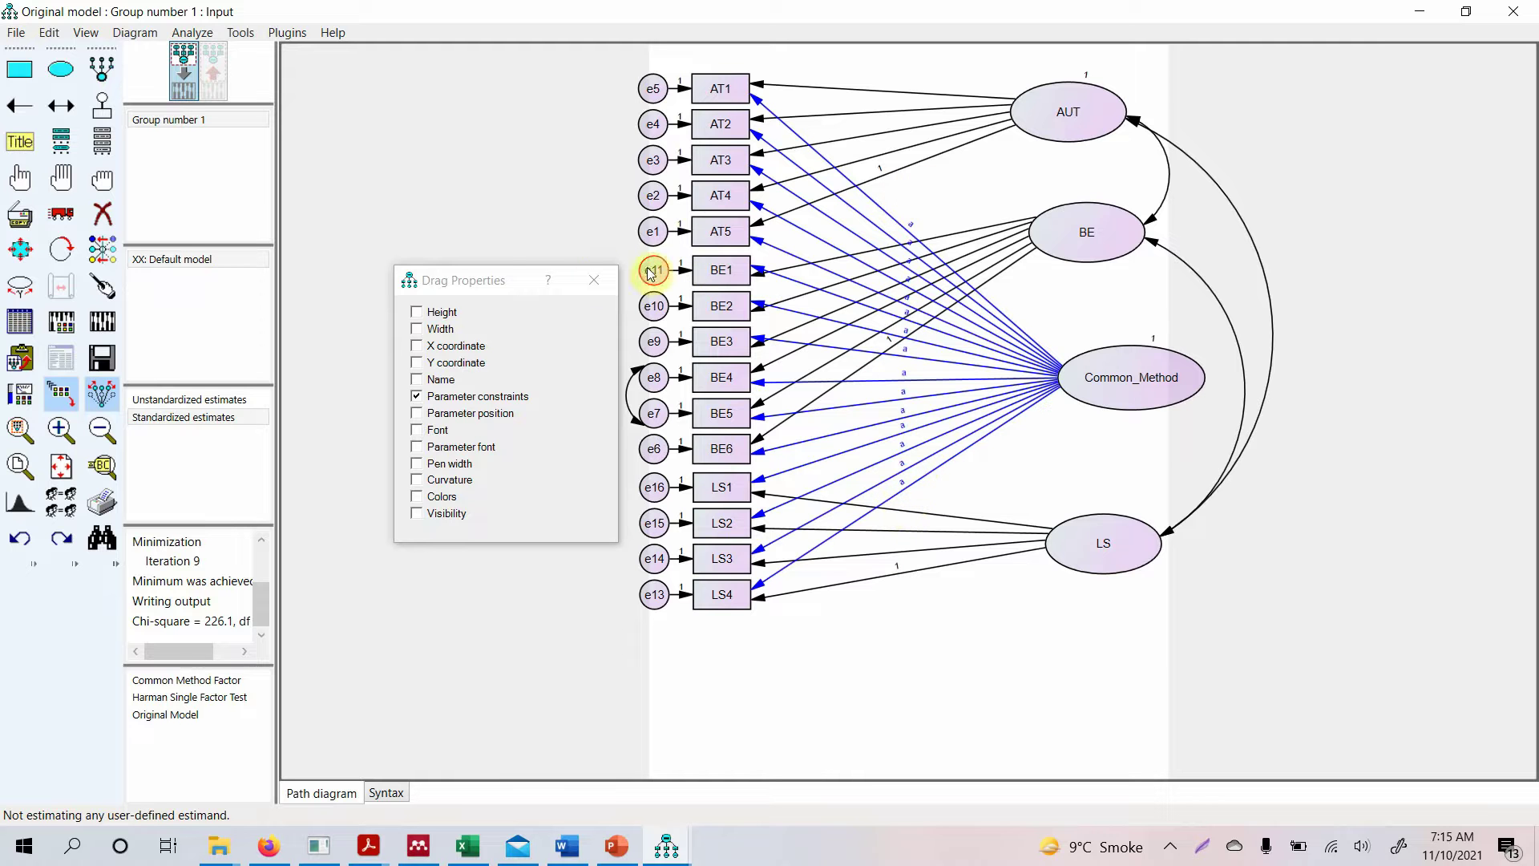
{"action": "left_click", "coordinate": [594, 280]}
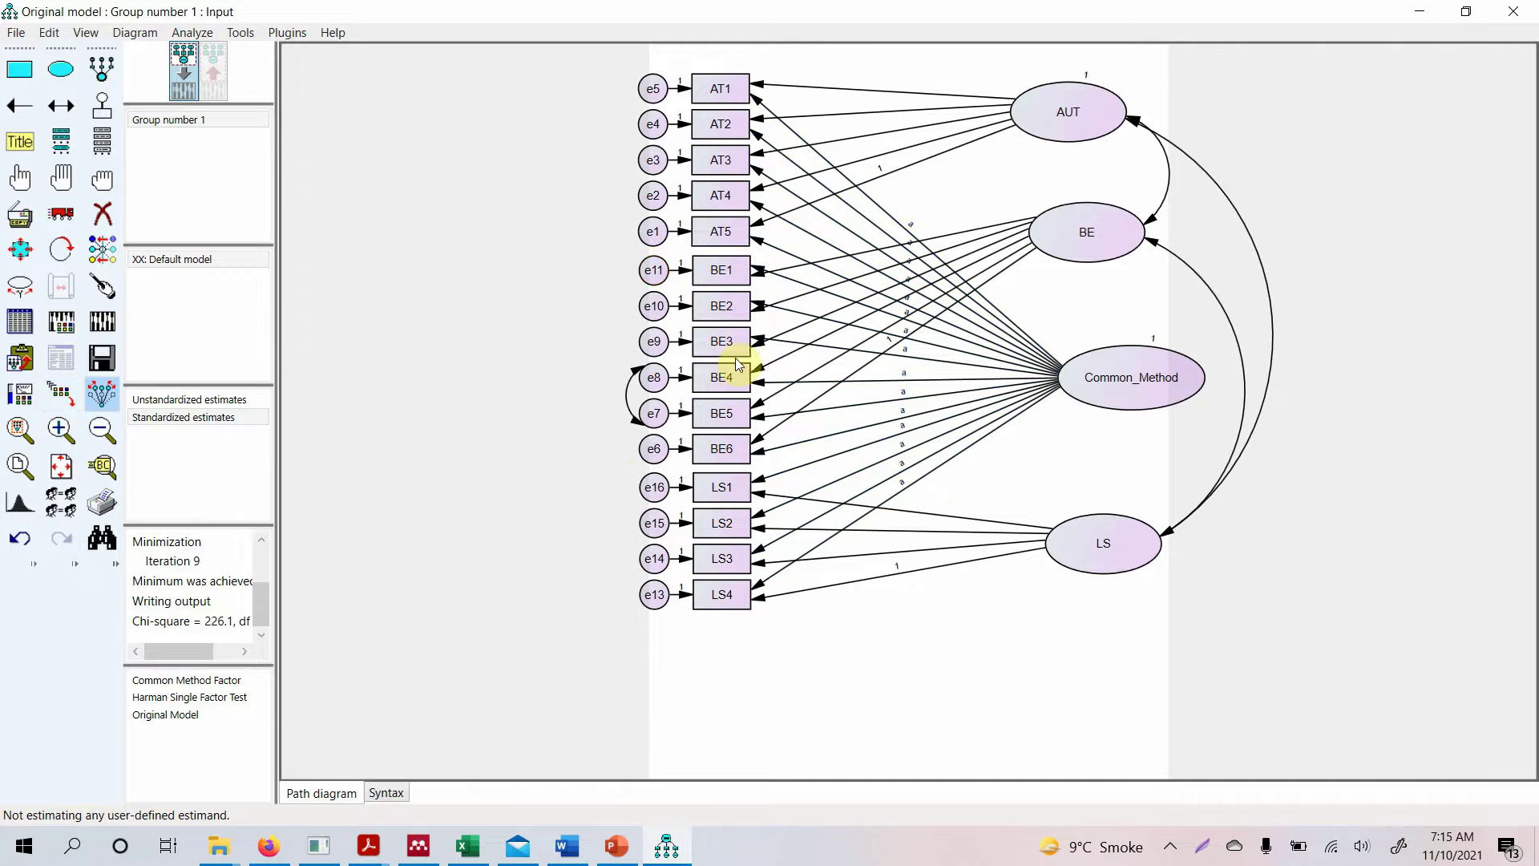
Step: Calculate the estimates for the Original model with Common_Method, proceeding with its constructs left uncorrelated
{"action": "left_click", "coordinate": [98, 321]}
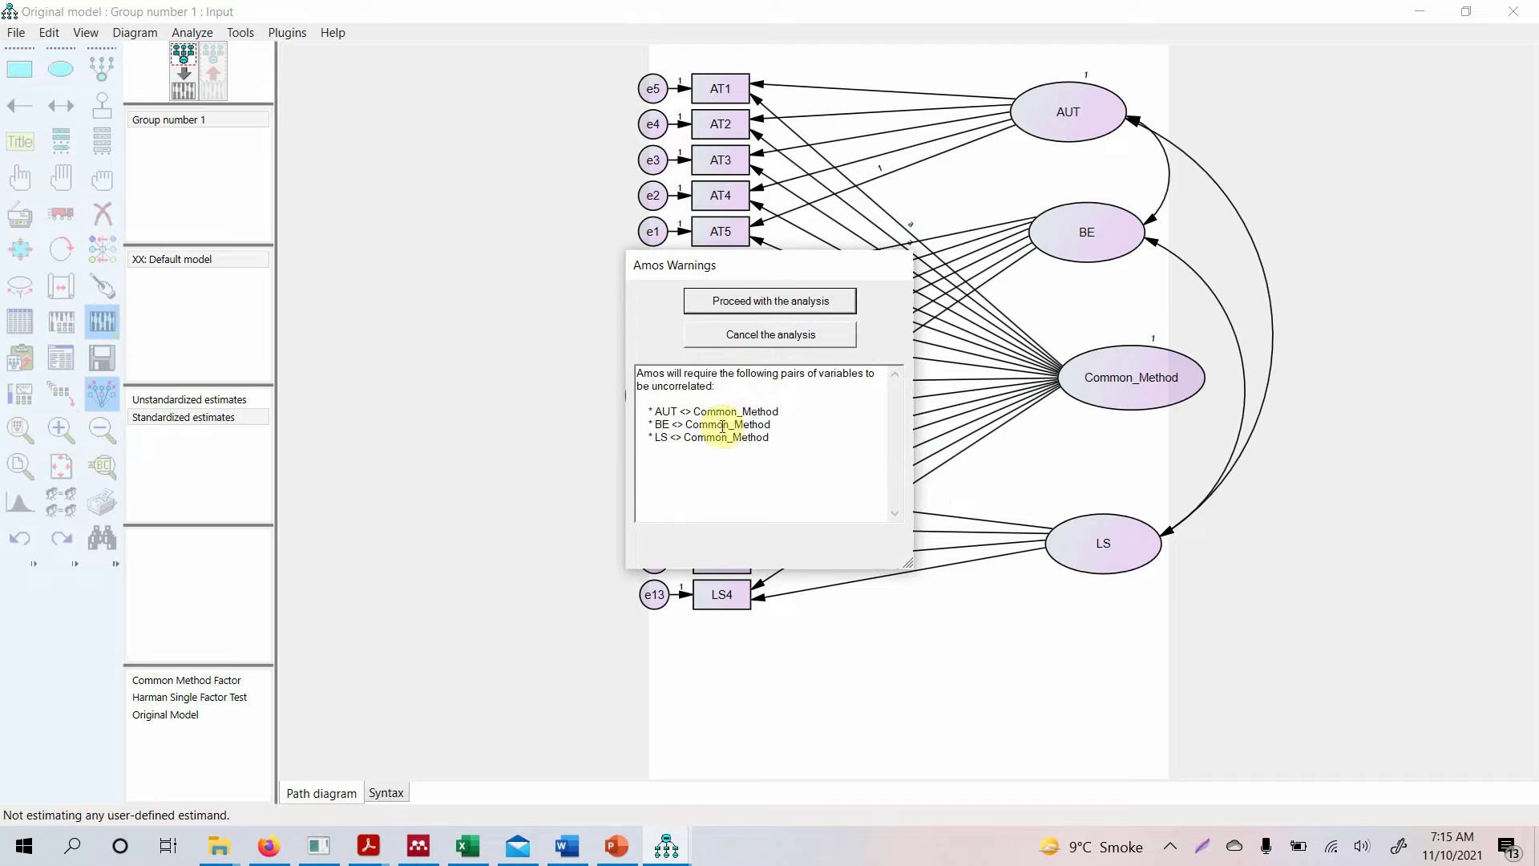
{"action": "left_click", "coordinate": [749, 305]}
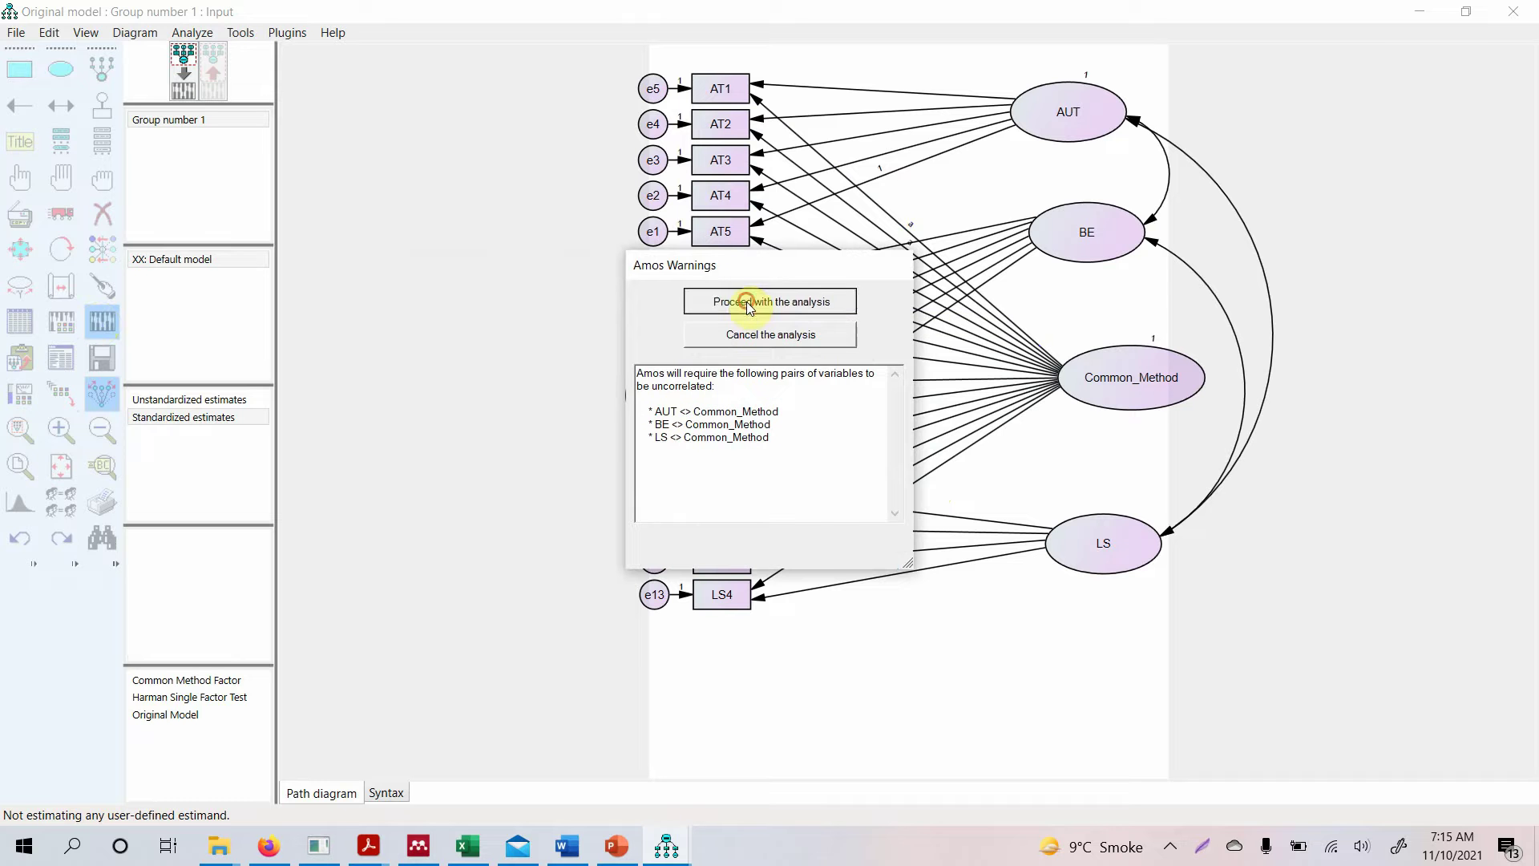
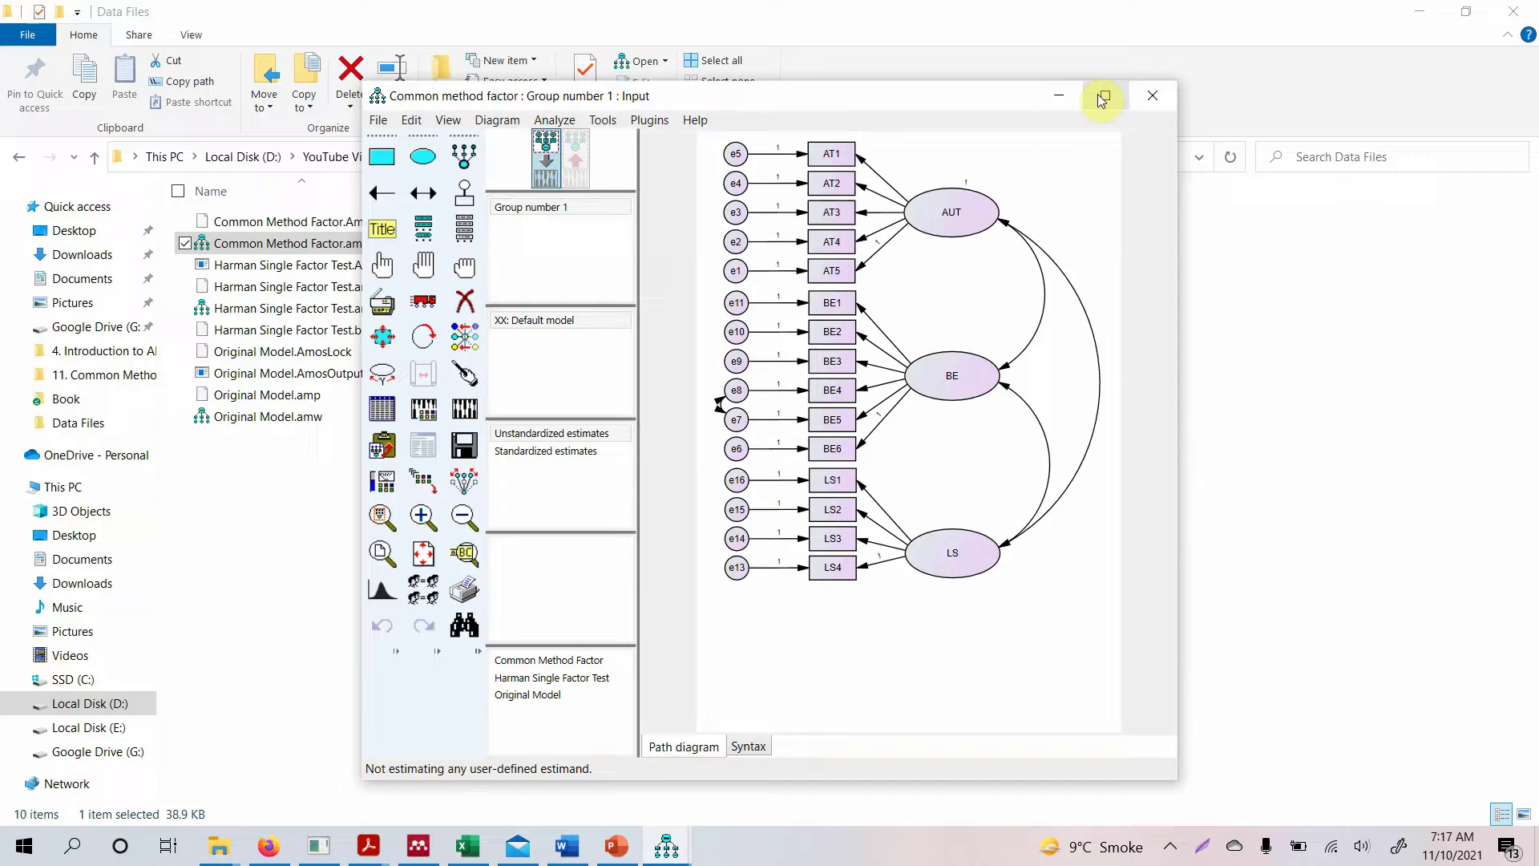
Step: Calculate the estimates for the Common method factor file's model without the method construct, and view its Model Fit output
{"action": "left_click", "coordinate": [1104, 97]}
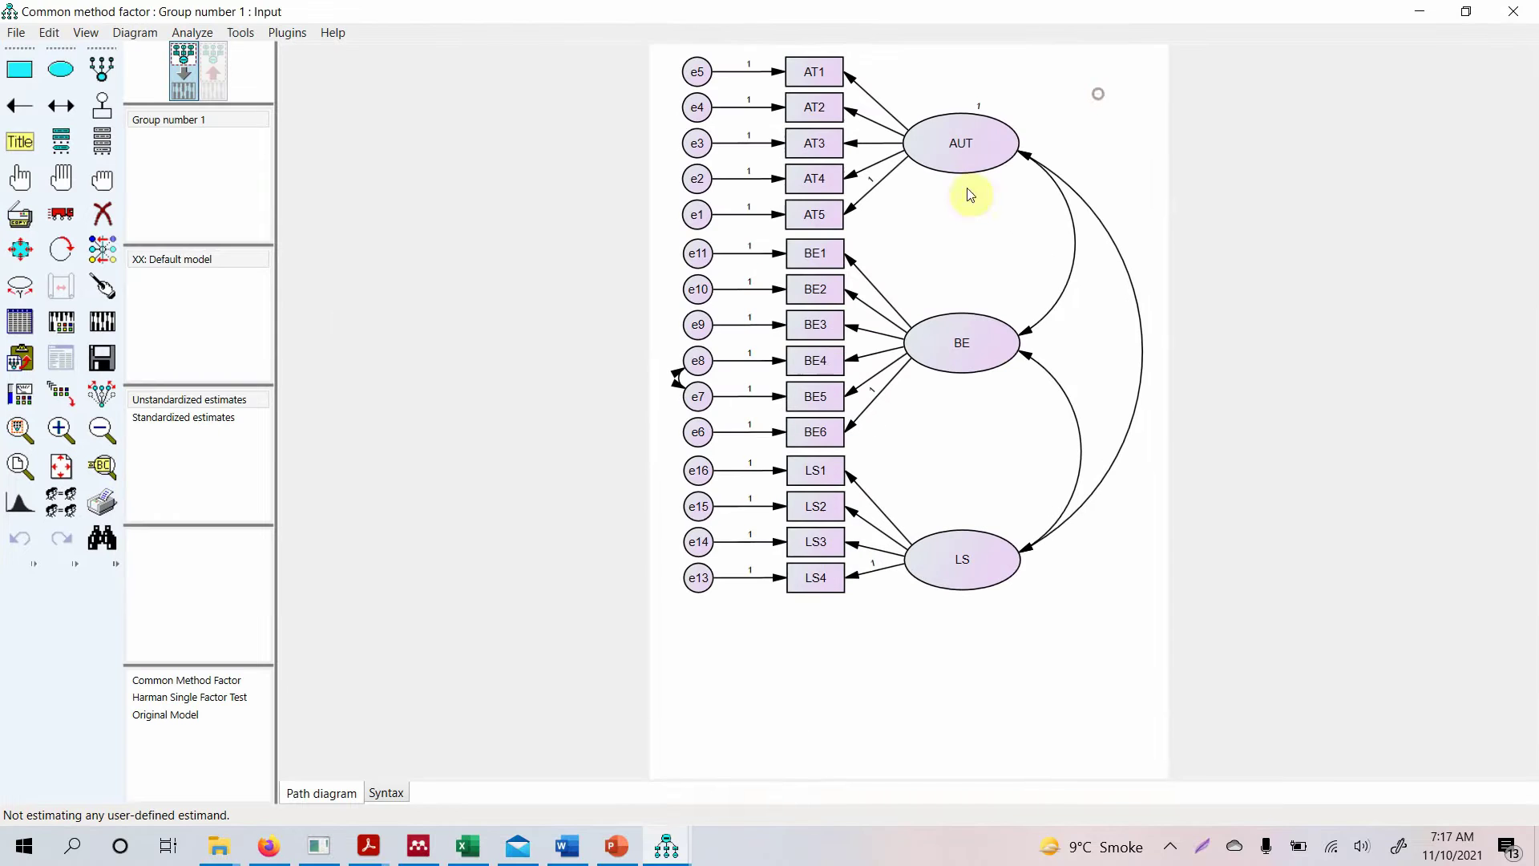
{"action": "mouse_move", "coordinate": [657, 842]}
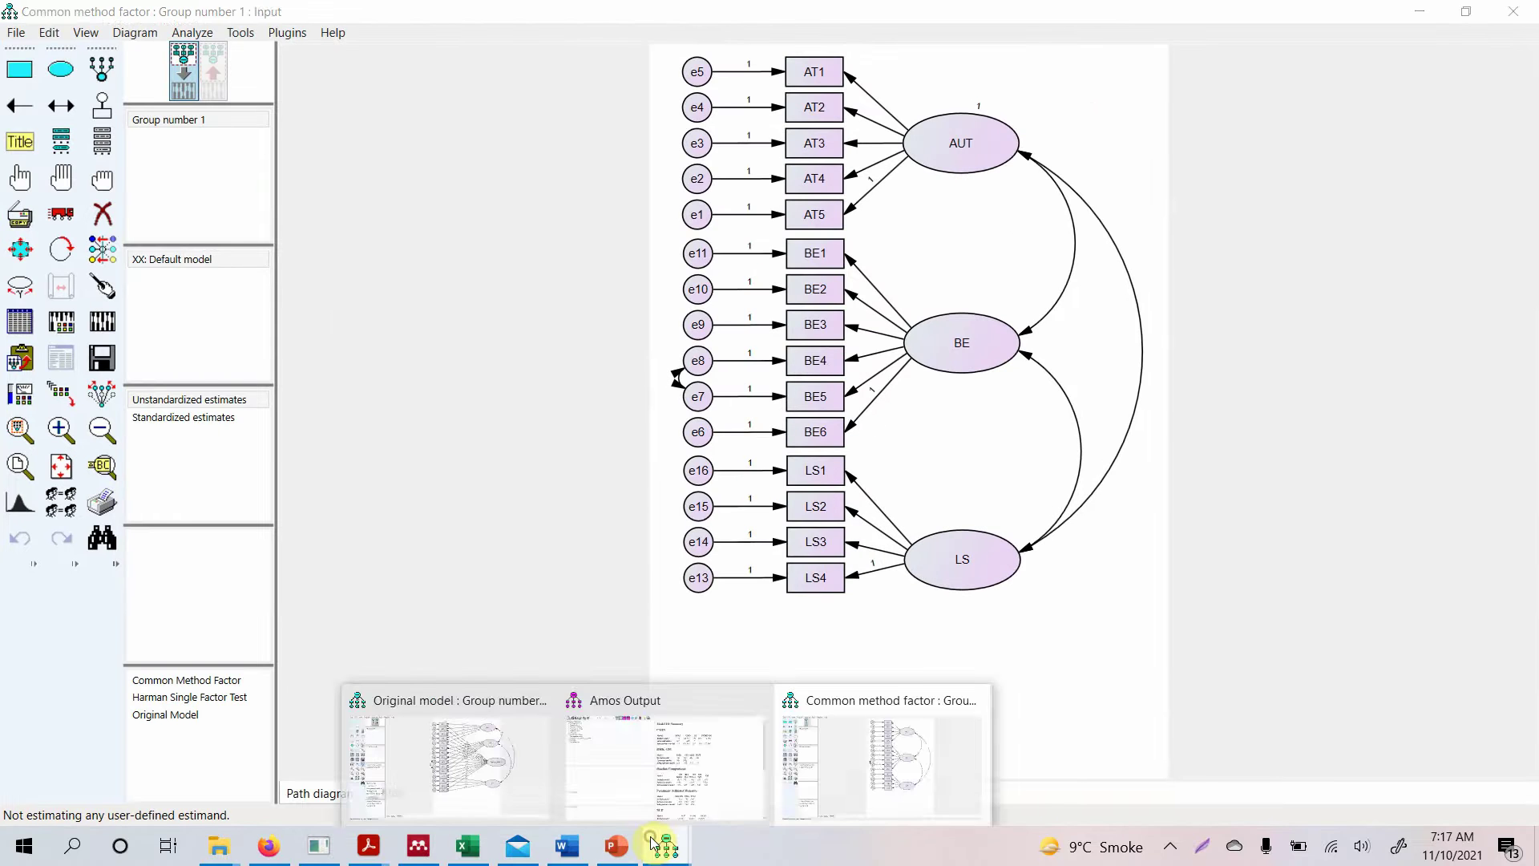
{"action": "left_click", "coordinate": [471, 779]}
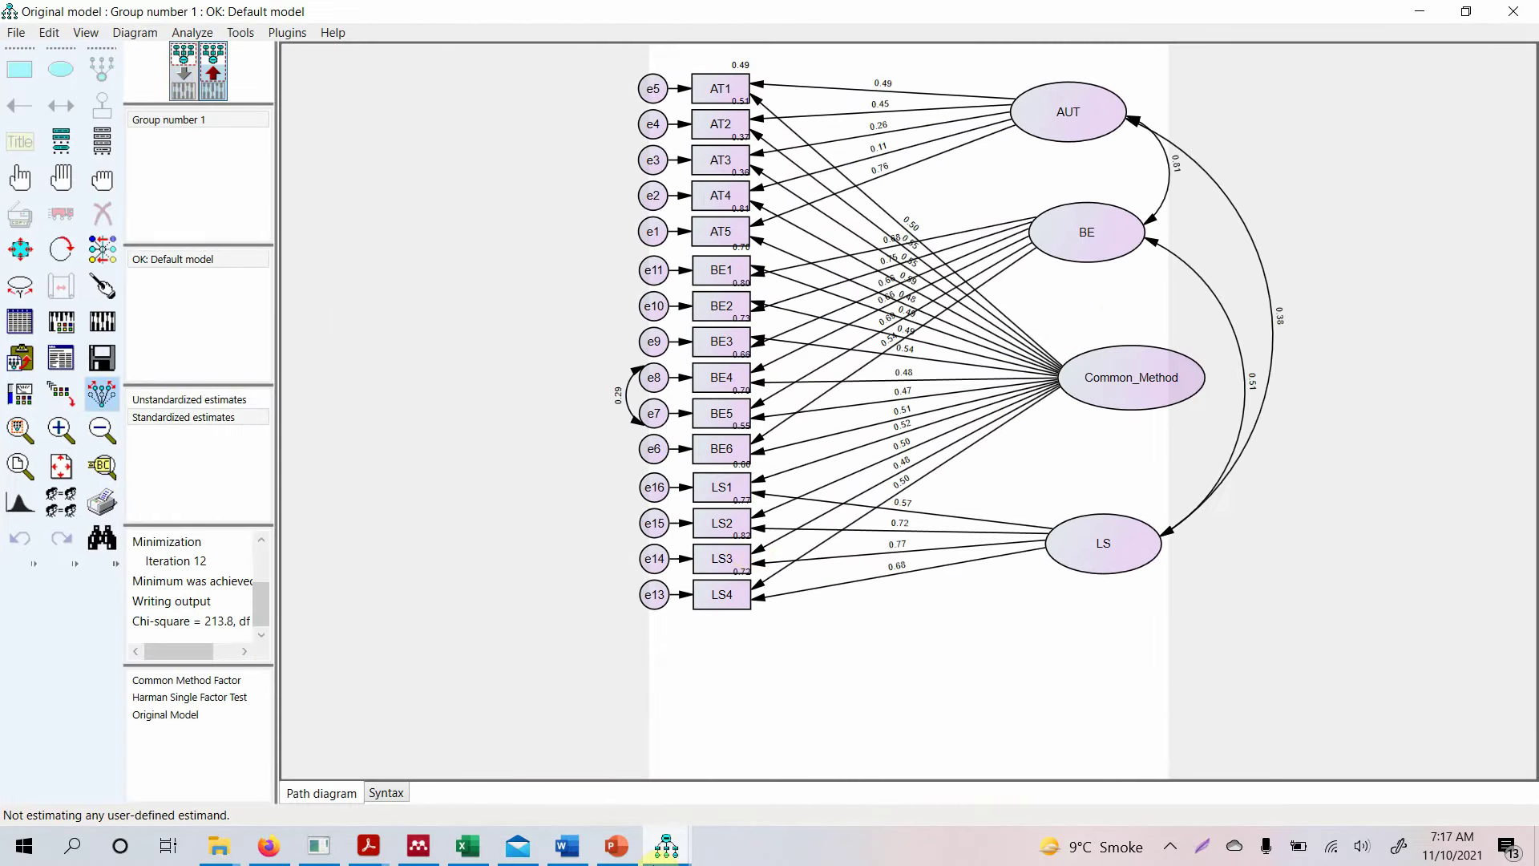
{"action": "key", "text": "alt+Tab"}
{"action": "left_click", "coordinate": [102, 321]}
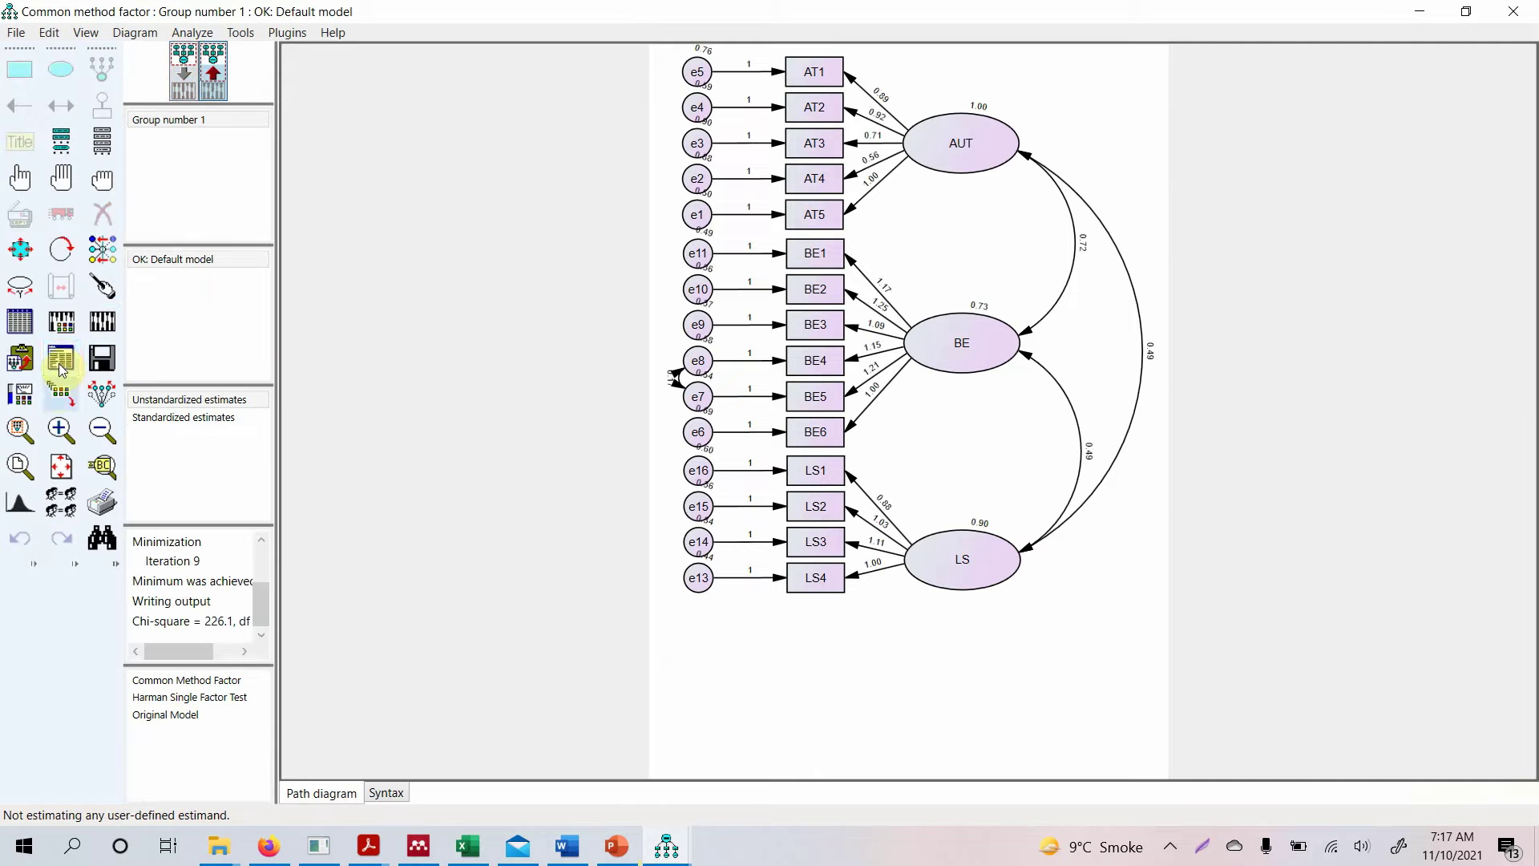
{"action": "left_click", "coordinate": [62, 361]}
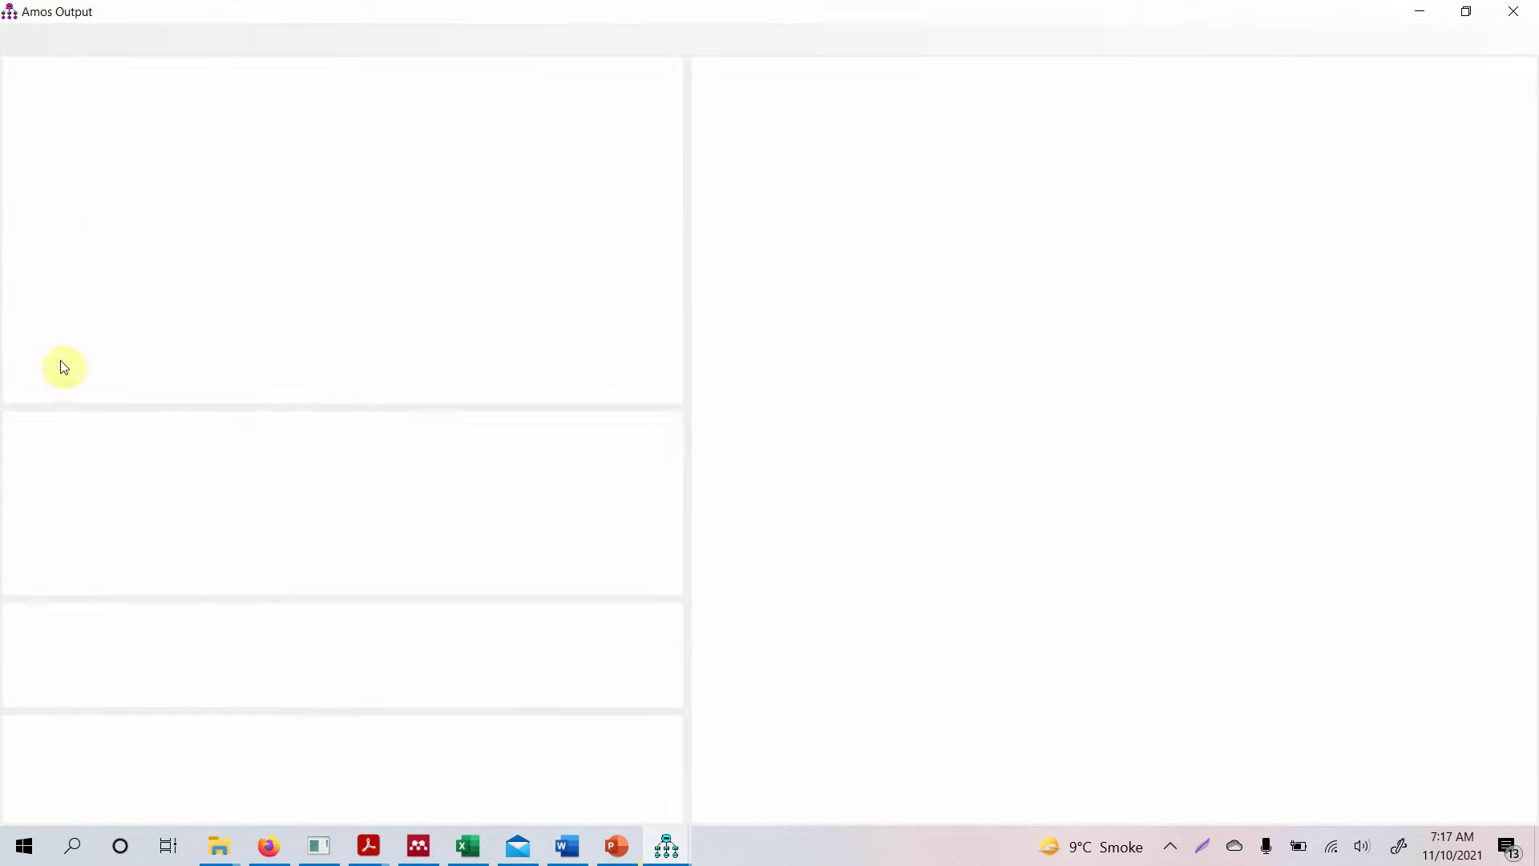
{"action": "left_click", "coordinate": [48, 210]}
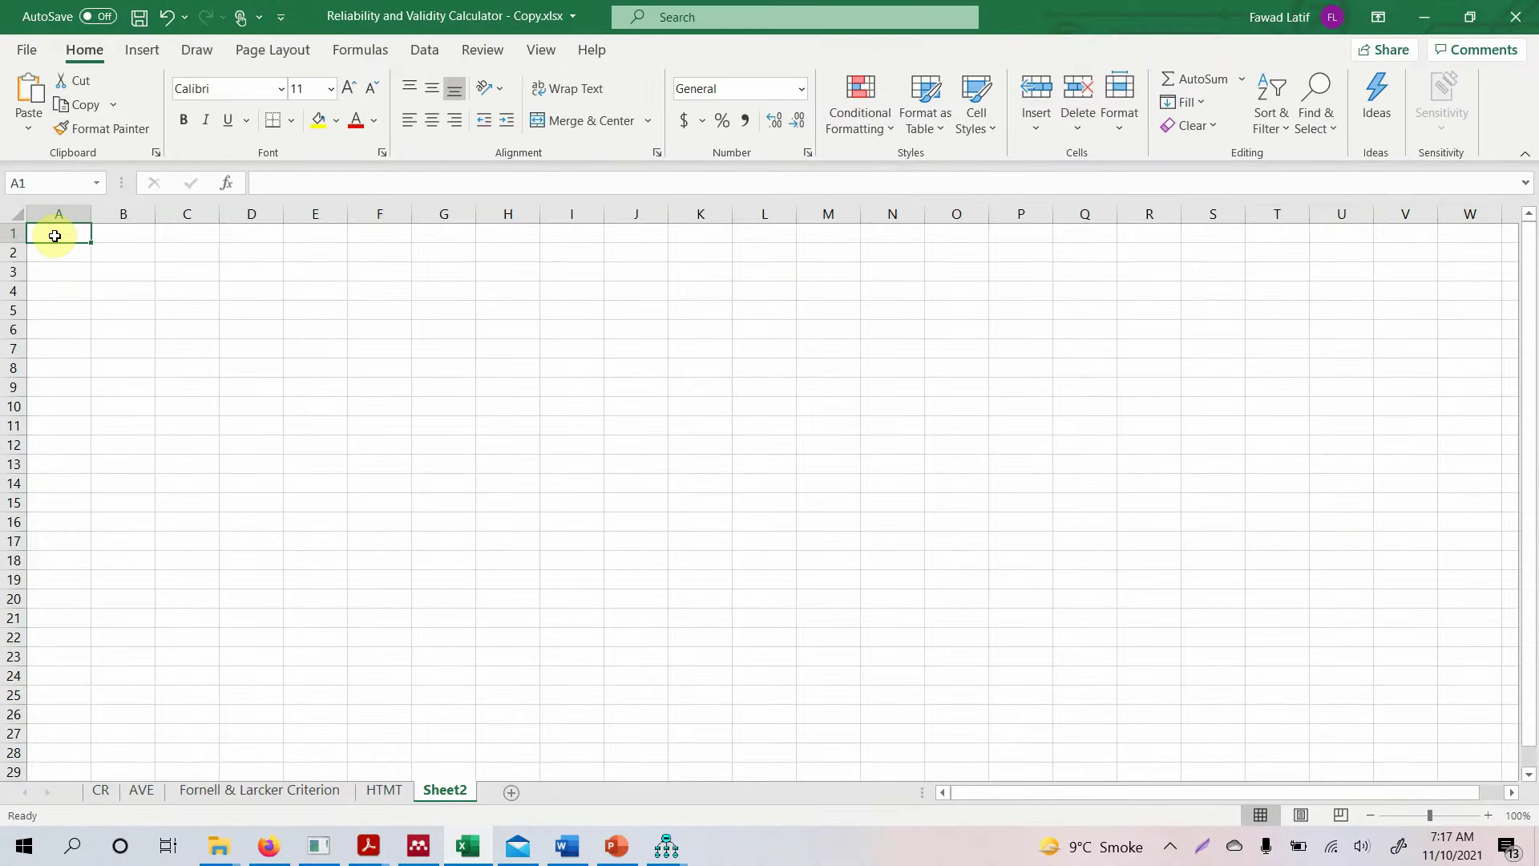
Step: In Excel's Sheet2, record the model without the common factor in row 1: Orig, chi-square 226.111 and 87 degrees of freedom
{"action": "type", "text": "Orig"}
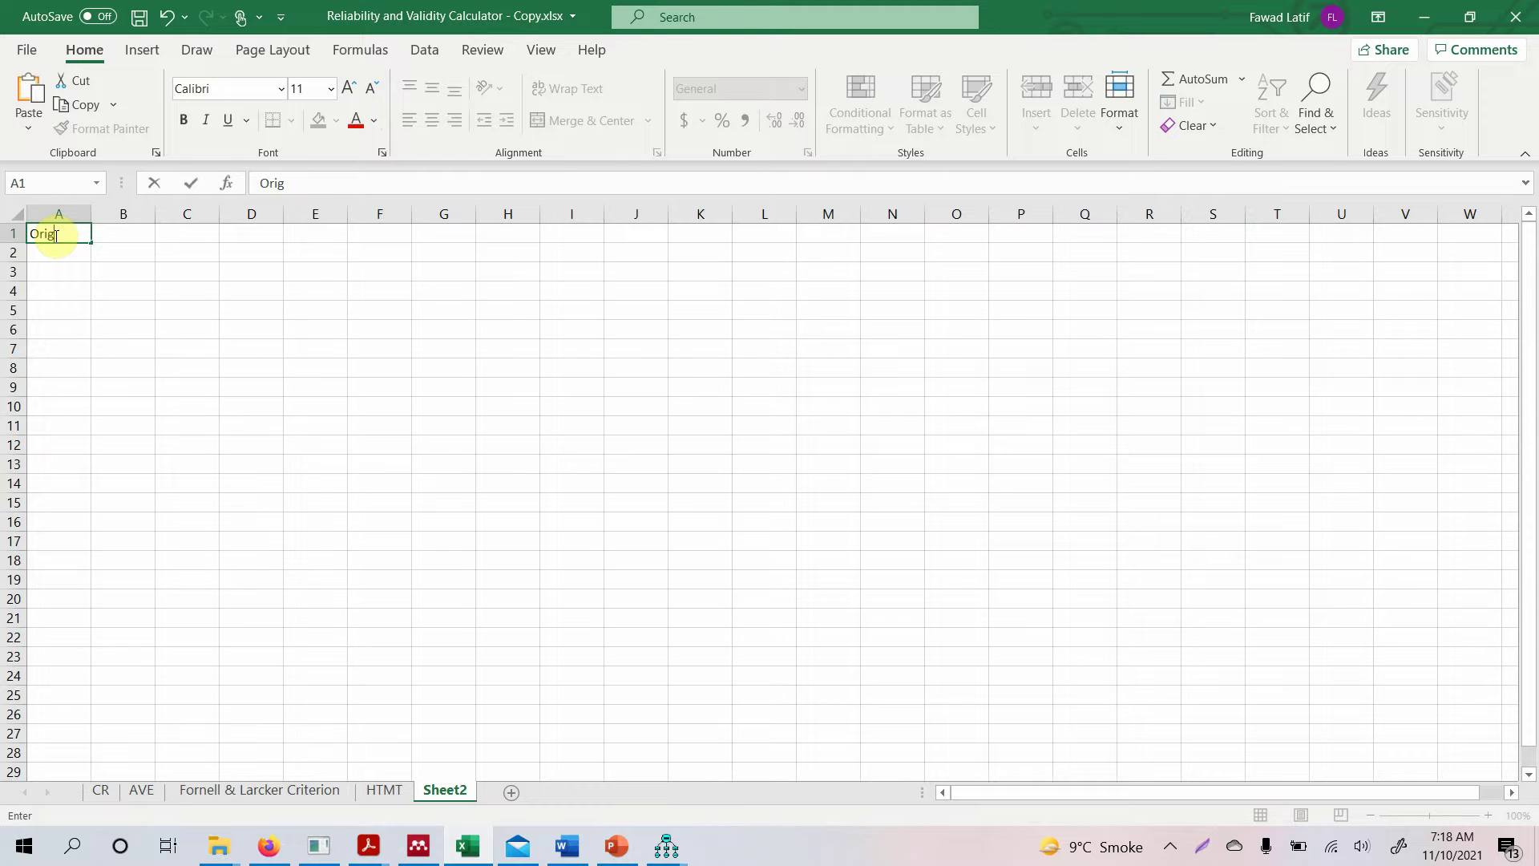
{"action": "key", "text": "Tab"}
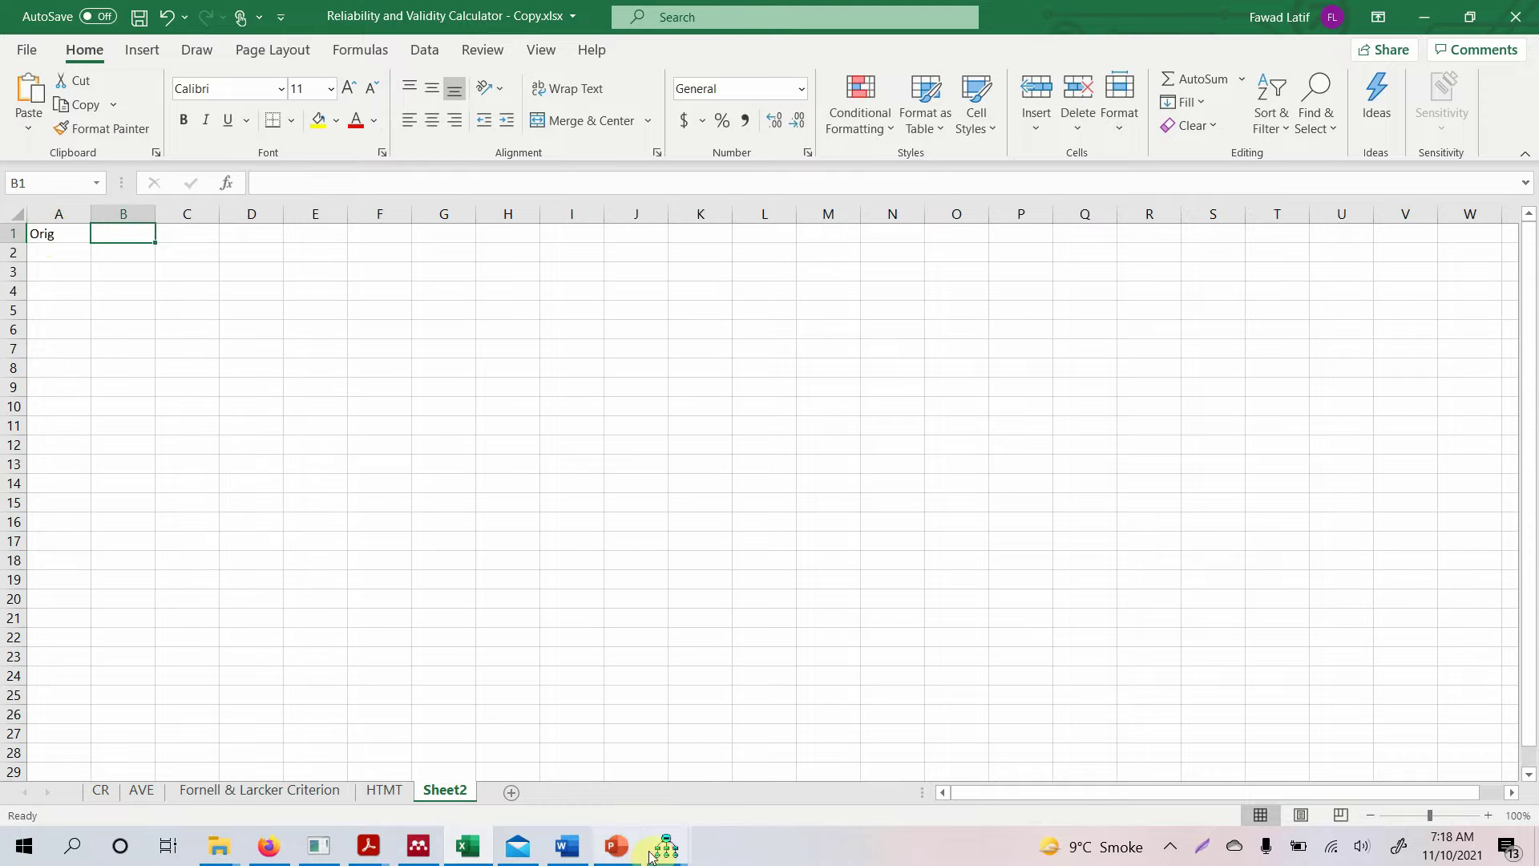
{"action": "mouse_move", "coordinate": [699, 836]}
{"action": "left_click", "coordinate": [997, 758]}
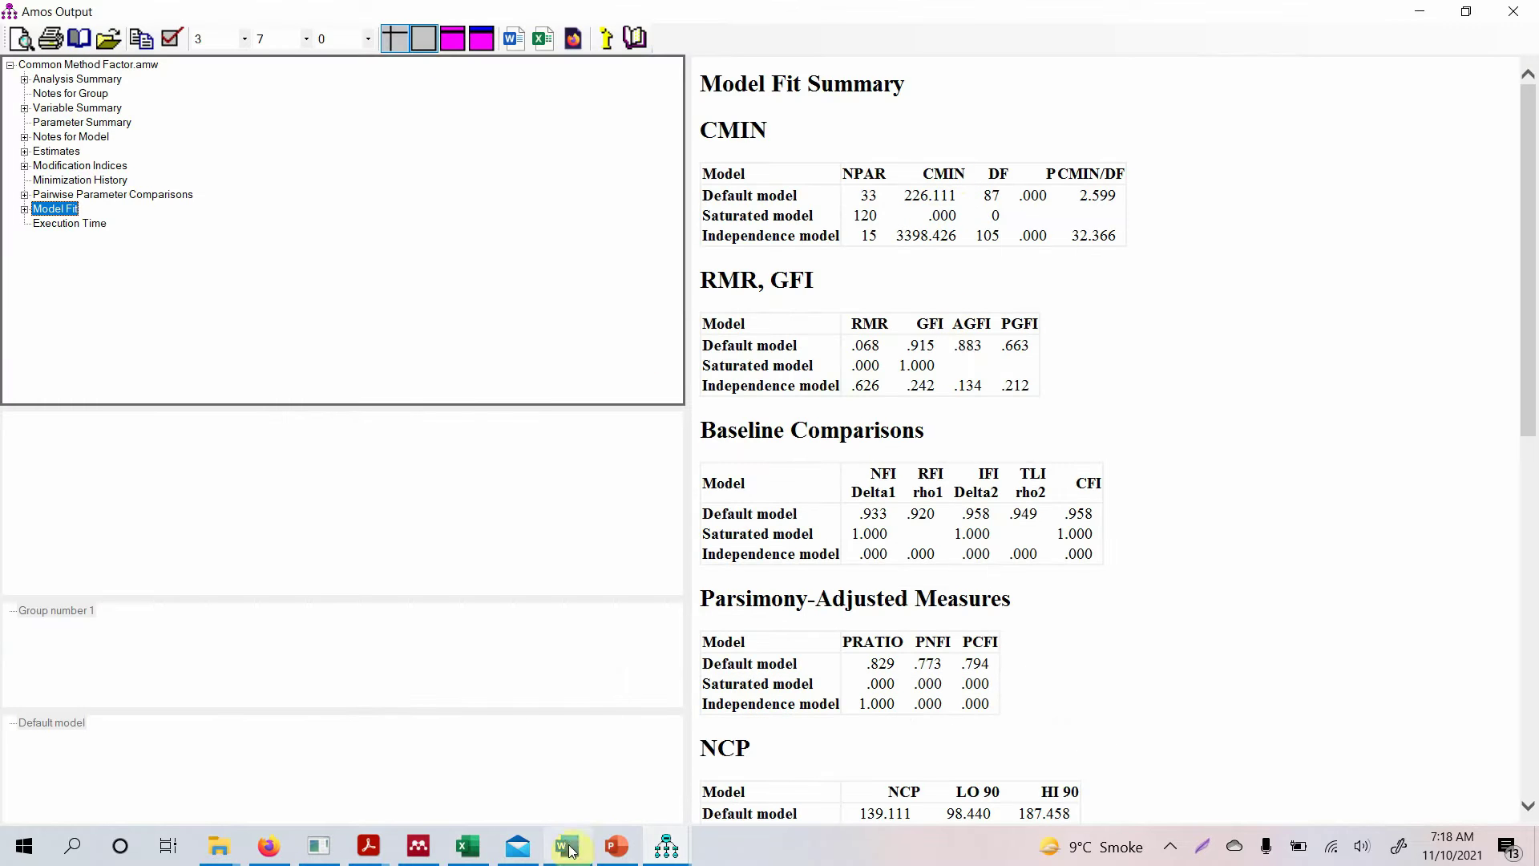
{"action": "left_click", "coordinate": [468, 846]}
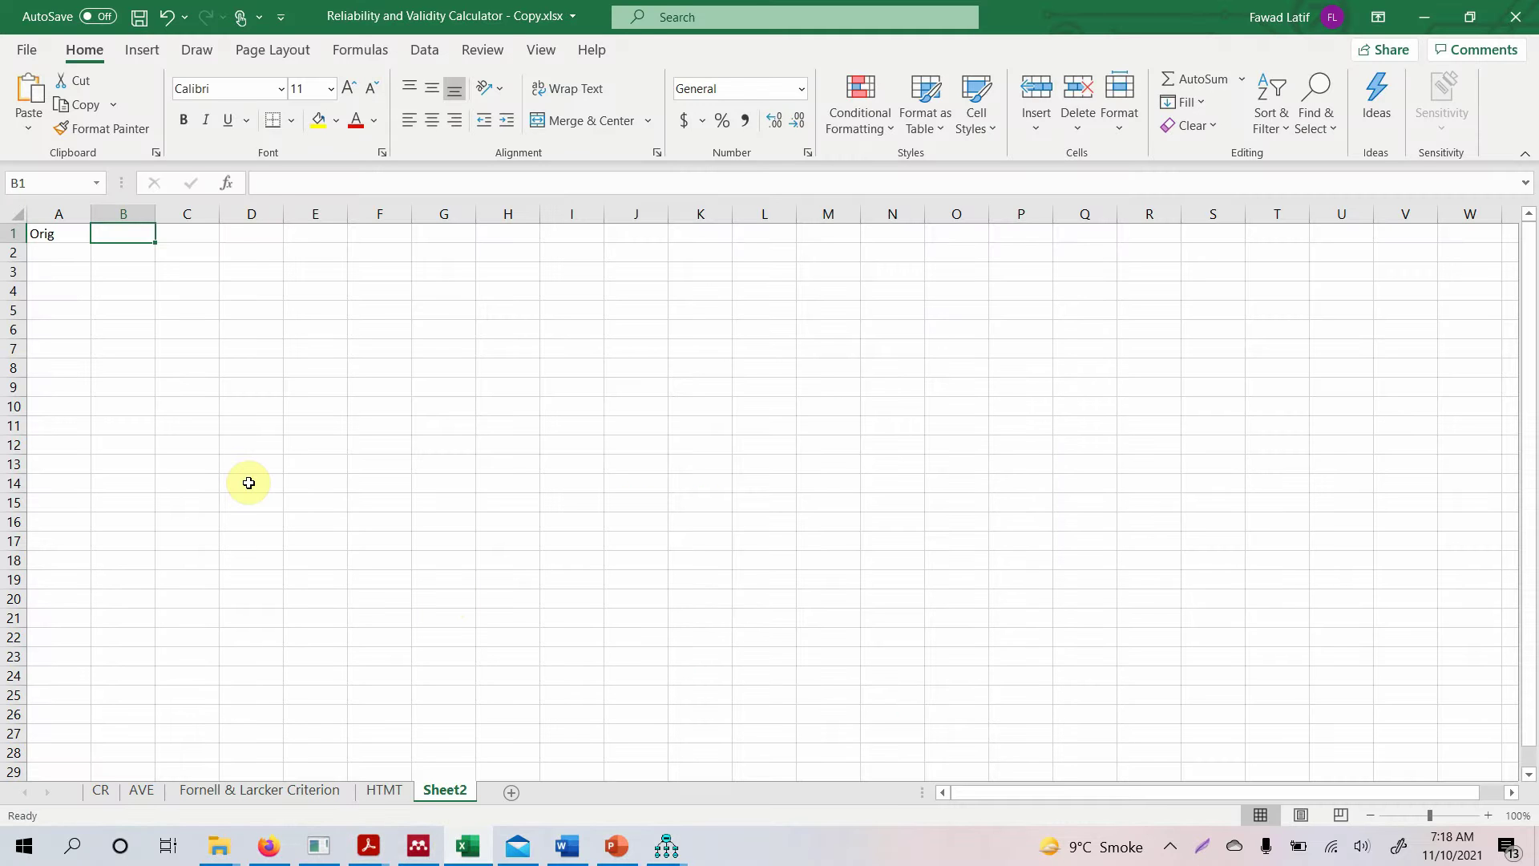
{"action": "type", "text": "226.111"}
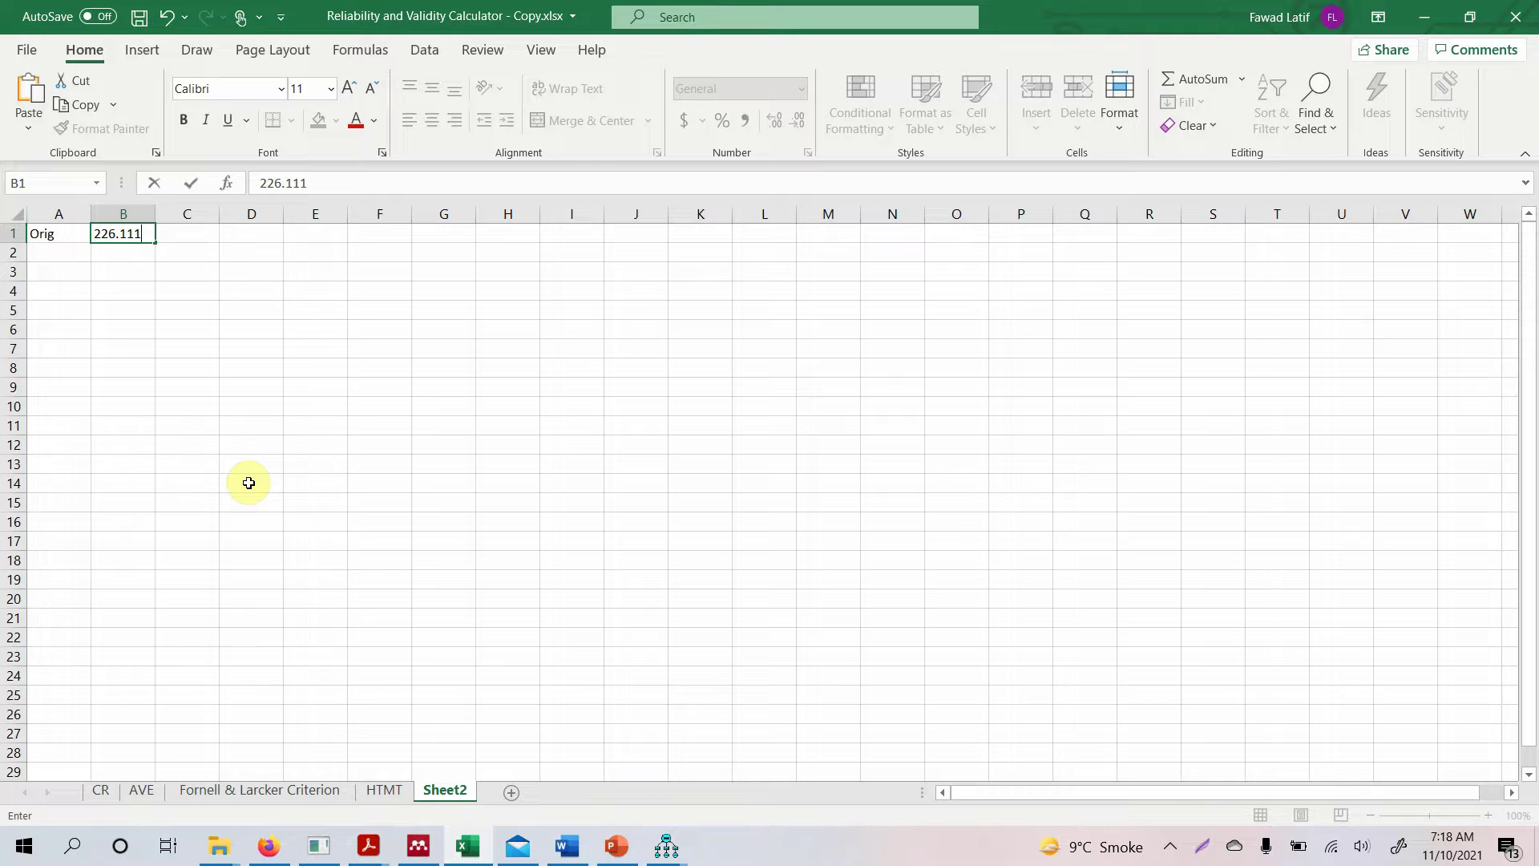
{"action": "key", "text": "Tab"}
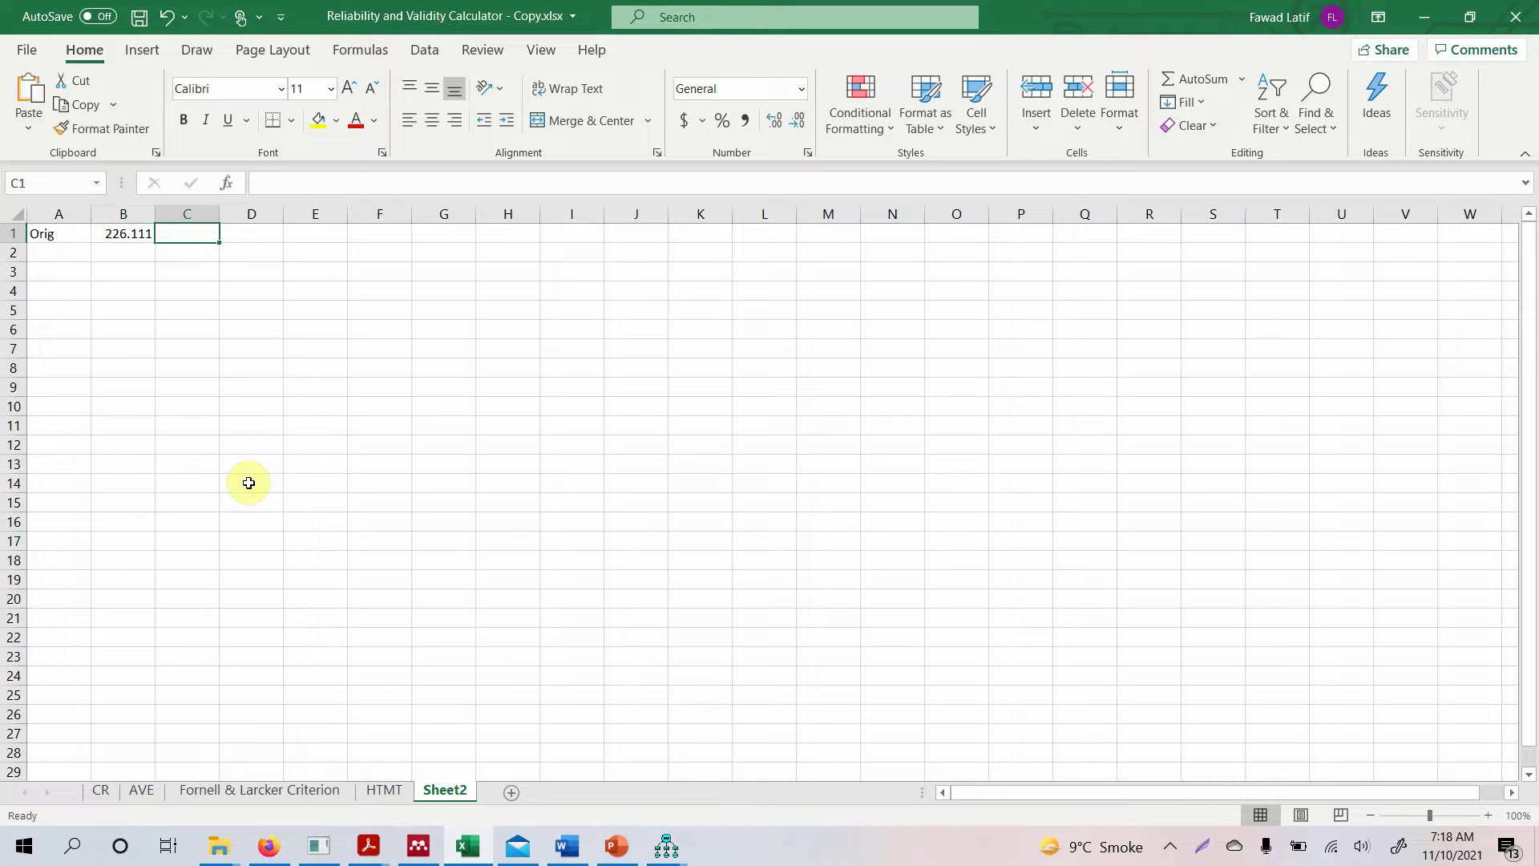
{"action": "type", "text": "87"}
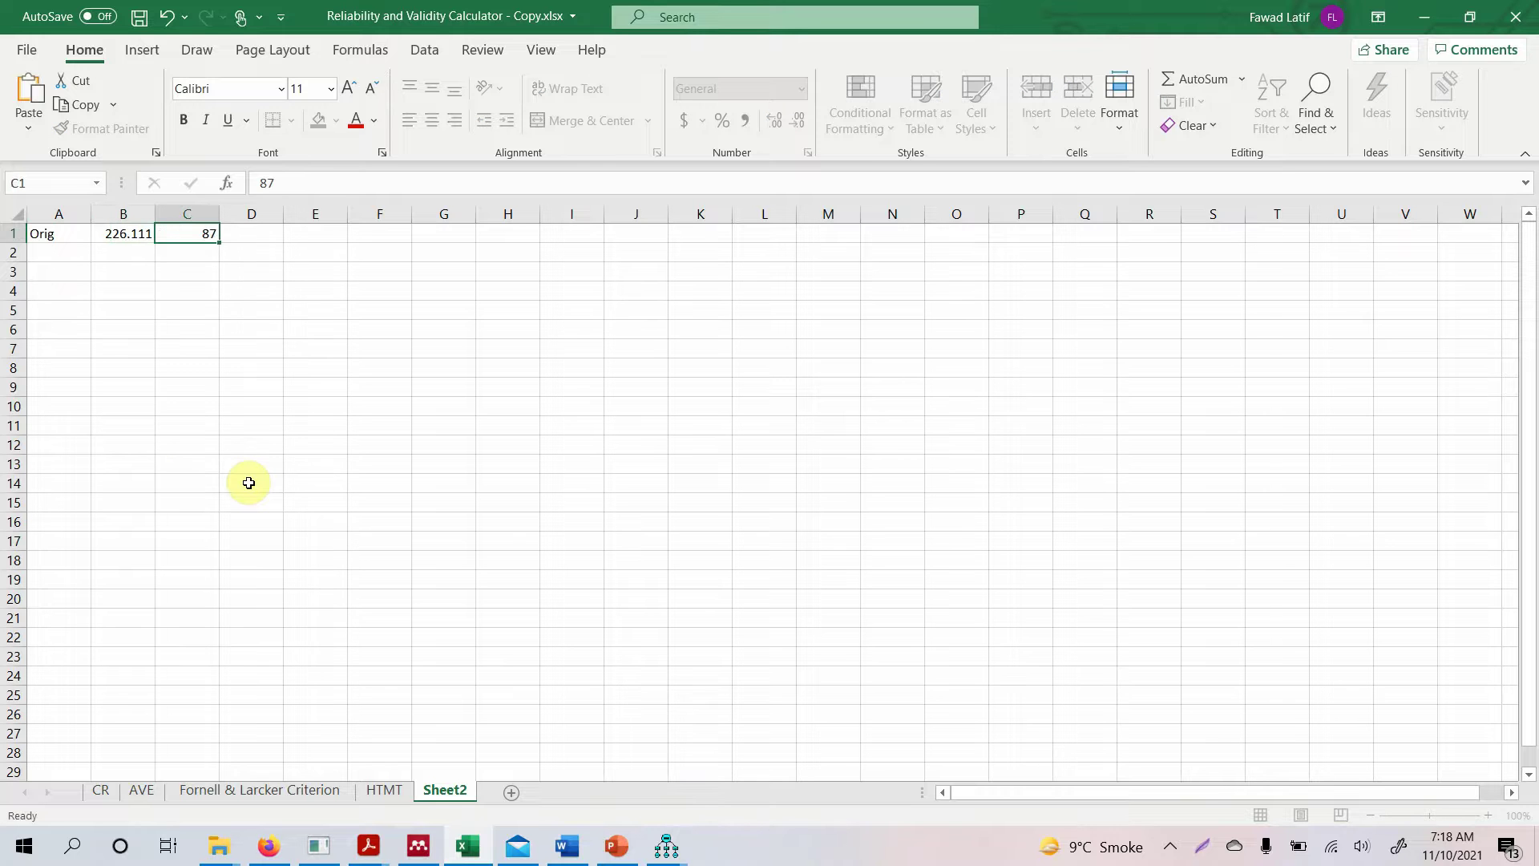
{"action": "key", "text": "Return"}
Step: Look up the chi-square in the Original Model's Amos output and enter 213.769 in cell B2 of the Excel sheet
{"action": "key", "text": "Left"}
{"action": "key", "text": "Left"}
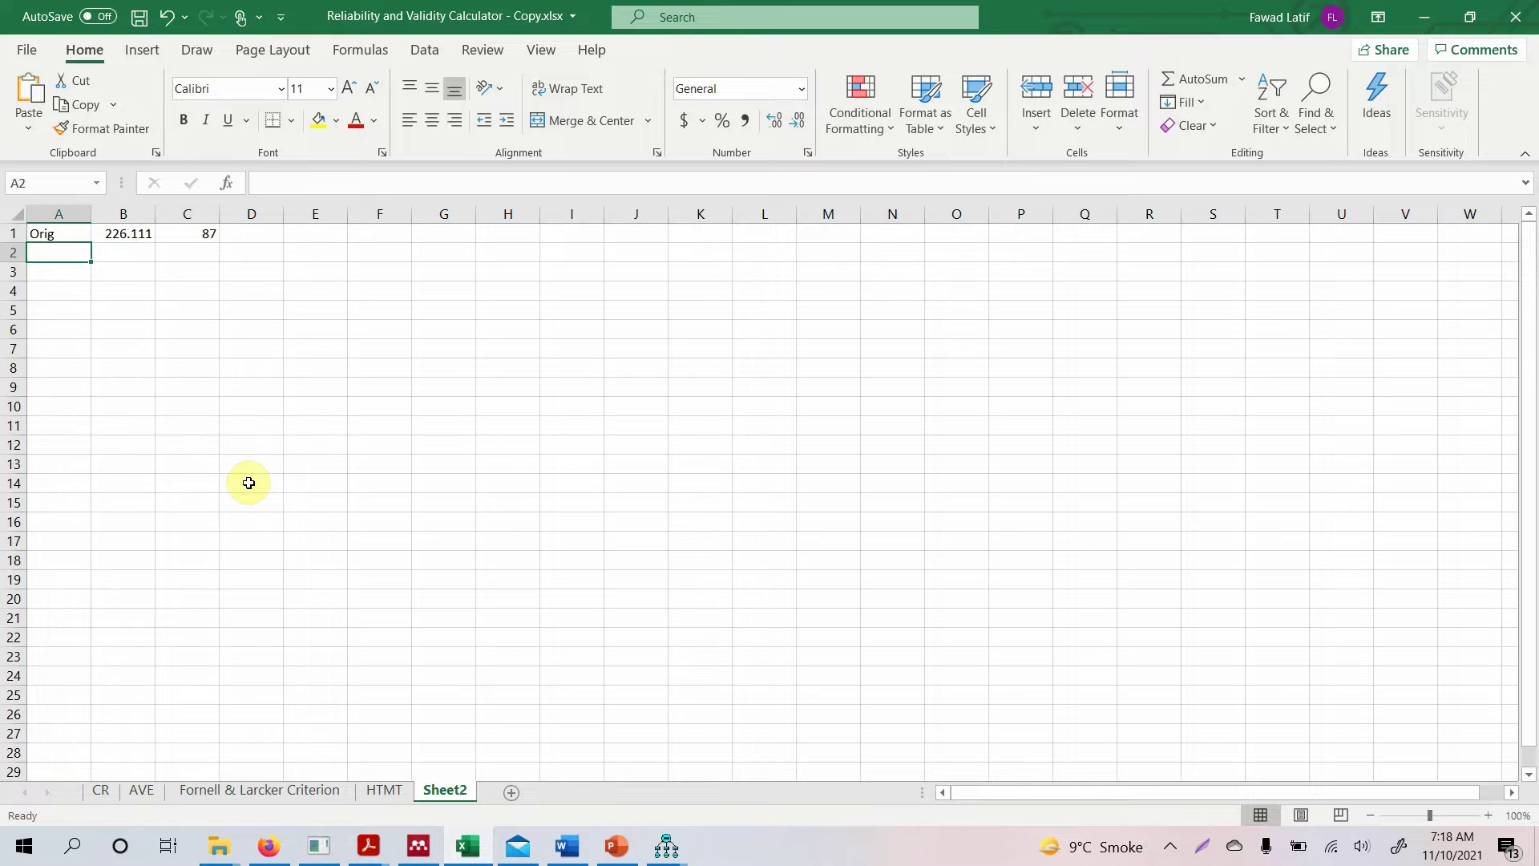
{"action": "key", "text": "Right"}
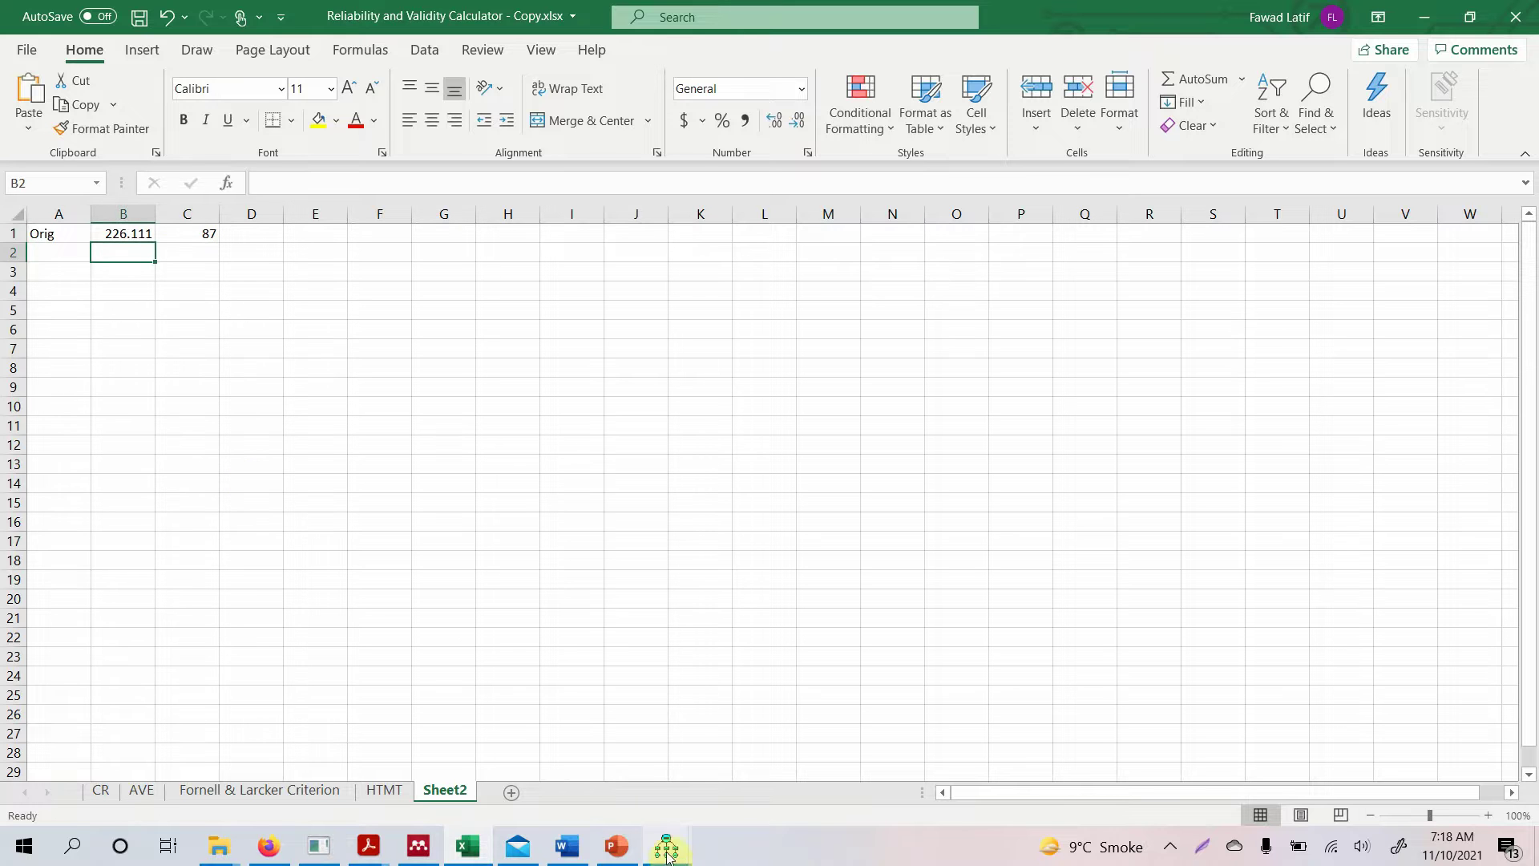
{"action": "left_click", "coordinate": [668, 851]}
{"action": "left_click", "coordinate": [537, 767]}
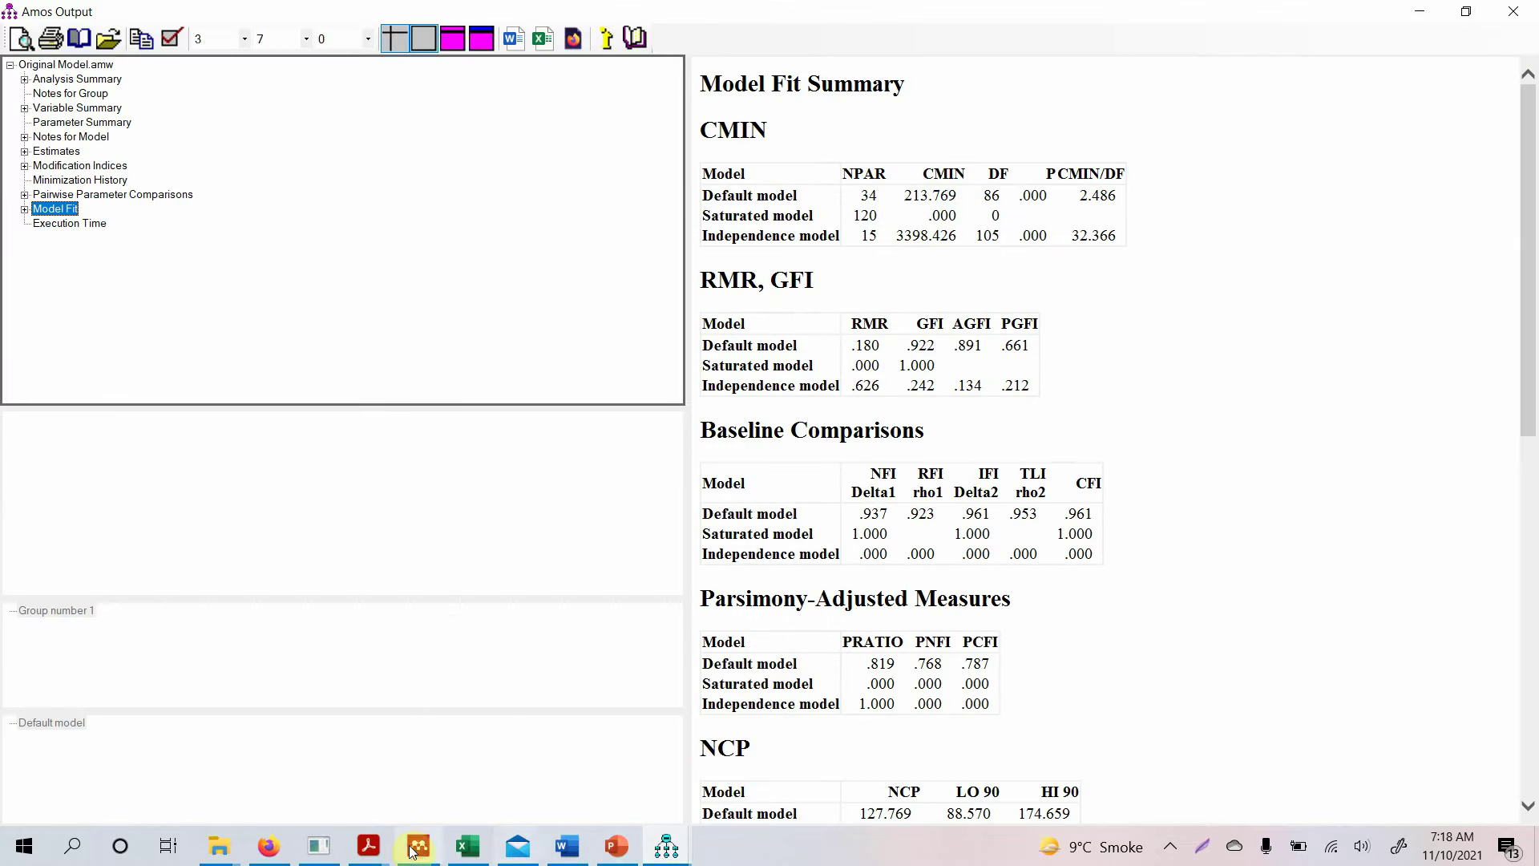
{"action": "left_click", "coordinate": [467, 845]}
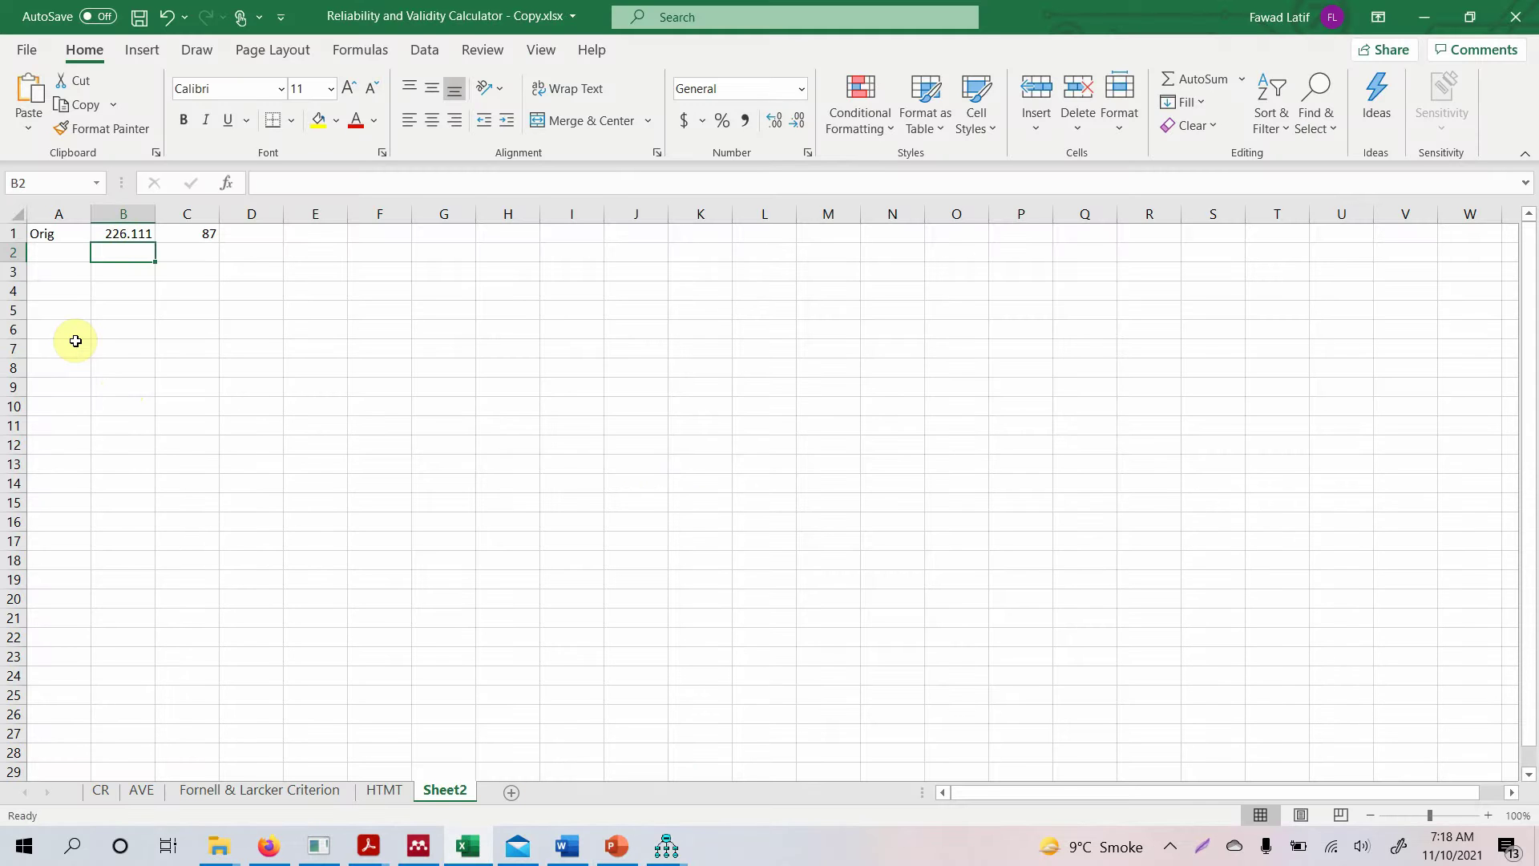
{"action": "type", "text": "213.769"}
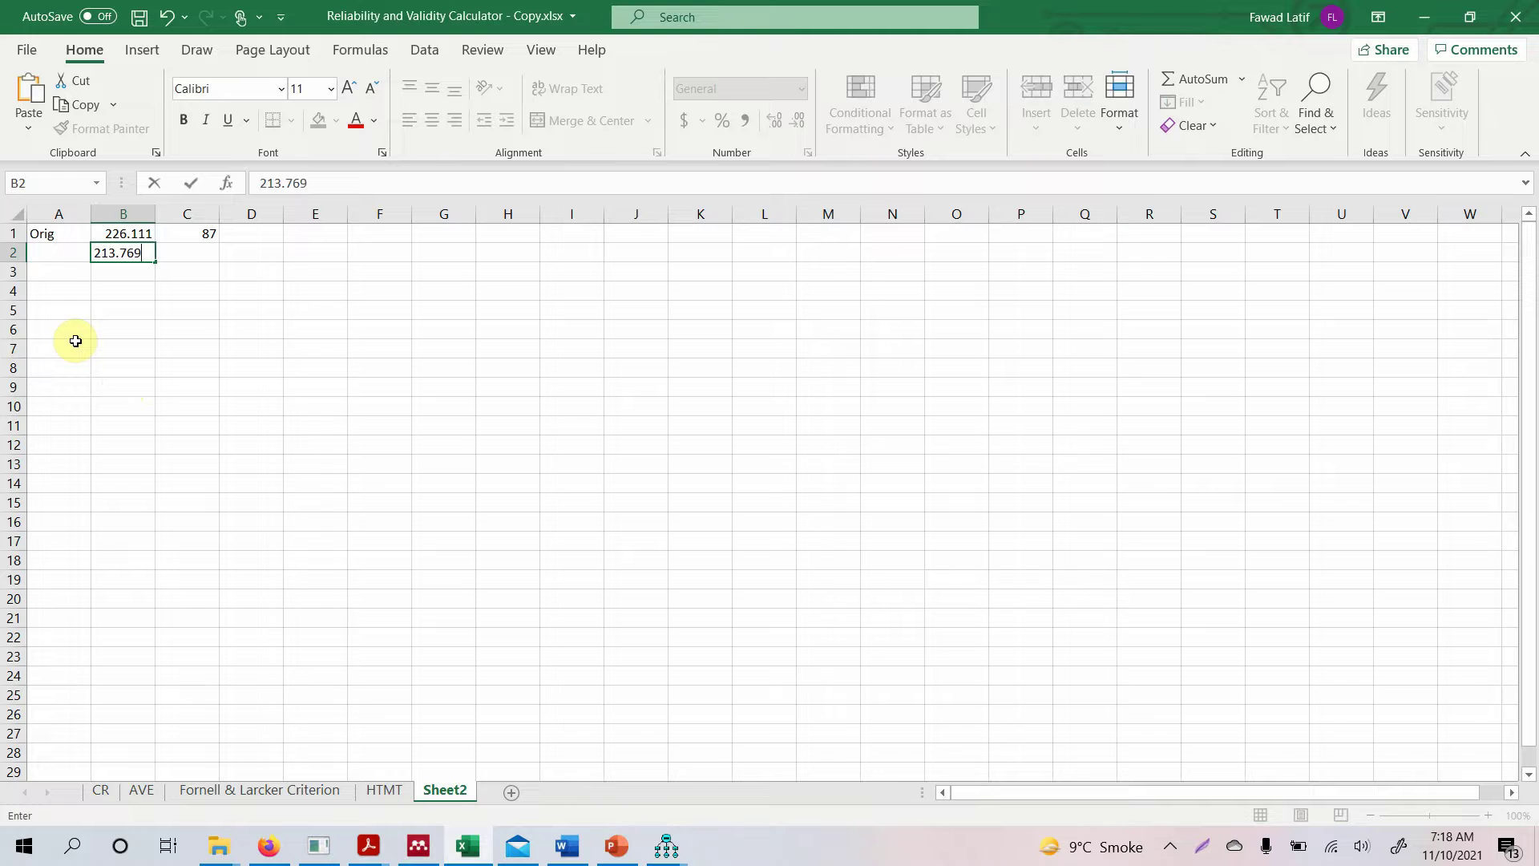
{"action": "key", "text": "Return"}
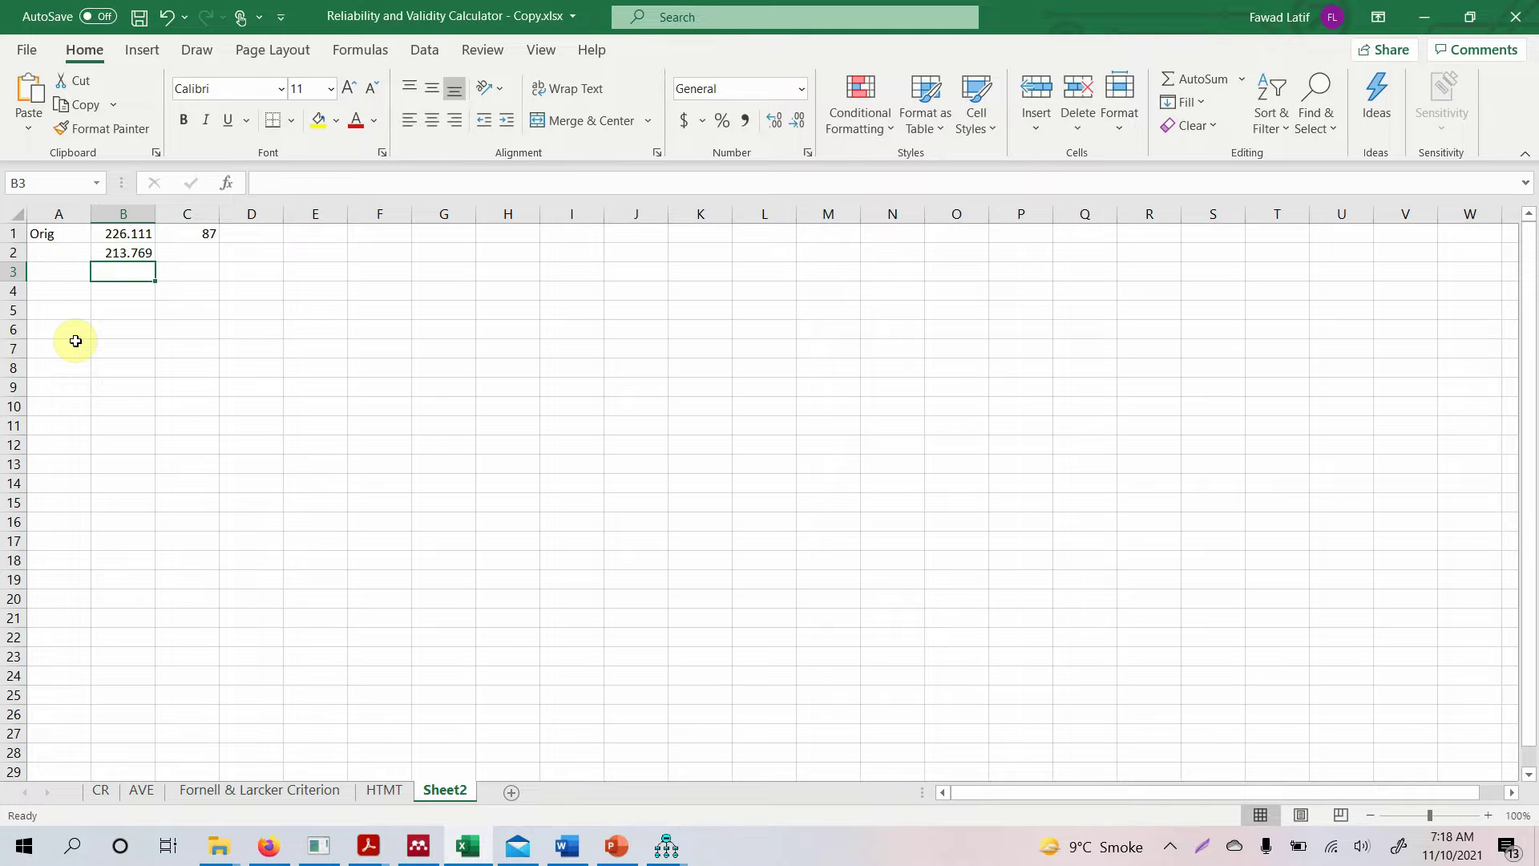
Step: Check the Original Model's degrees of freedom in the Amos output and enter 86 in cell C2 of the Excel sheet
{"action": "key", "text": "Up"}
{"action": "key", "text": "Right"}
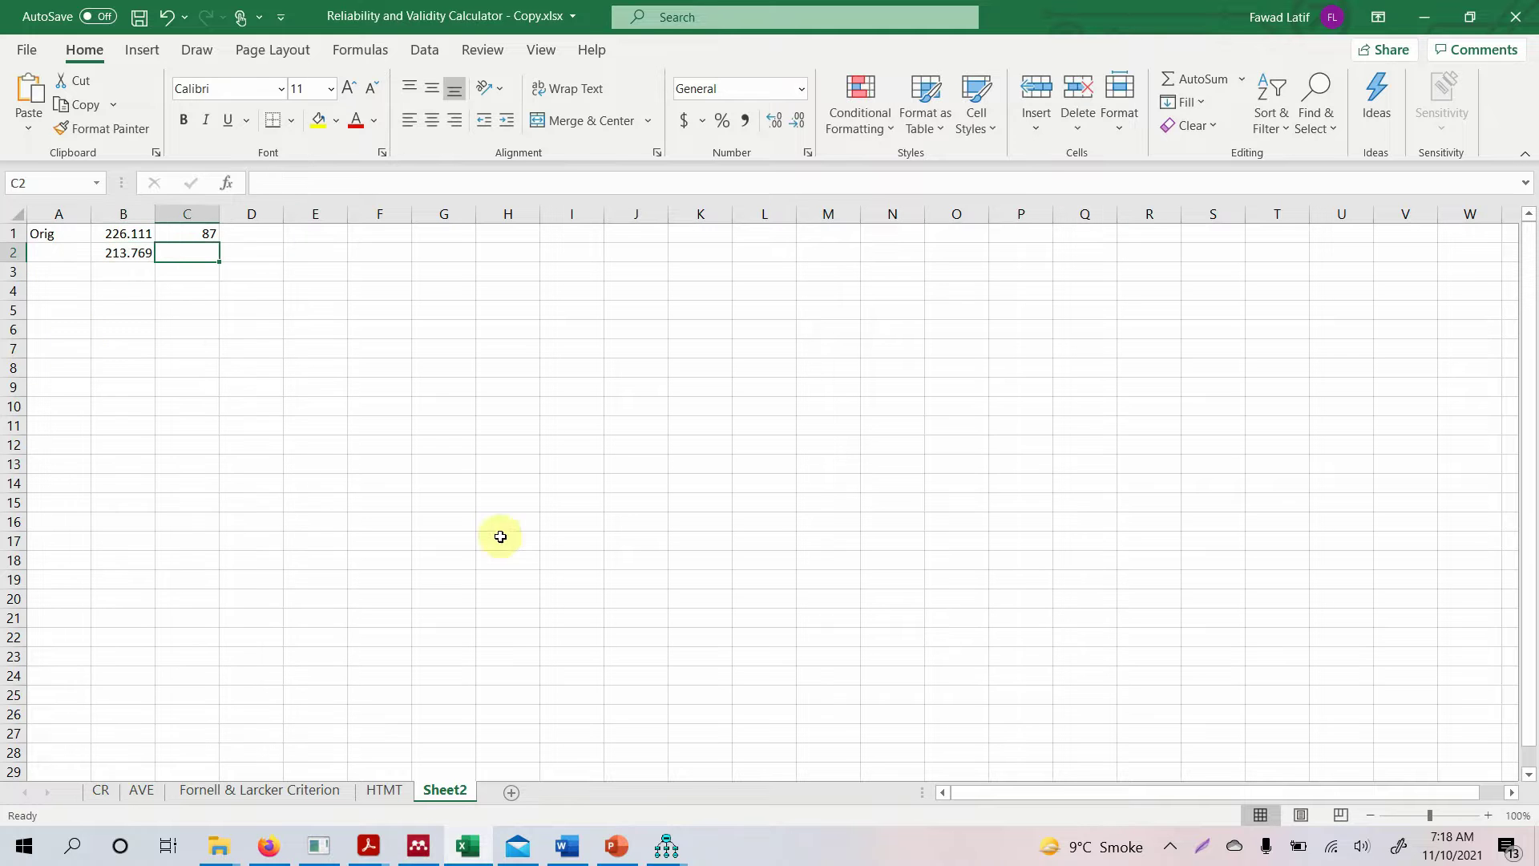
{"action": "left_click", "coordinate": [669, 846]}
{"action": "left_click", "coordinate": [558, 763]}
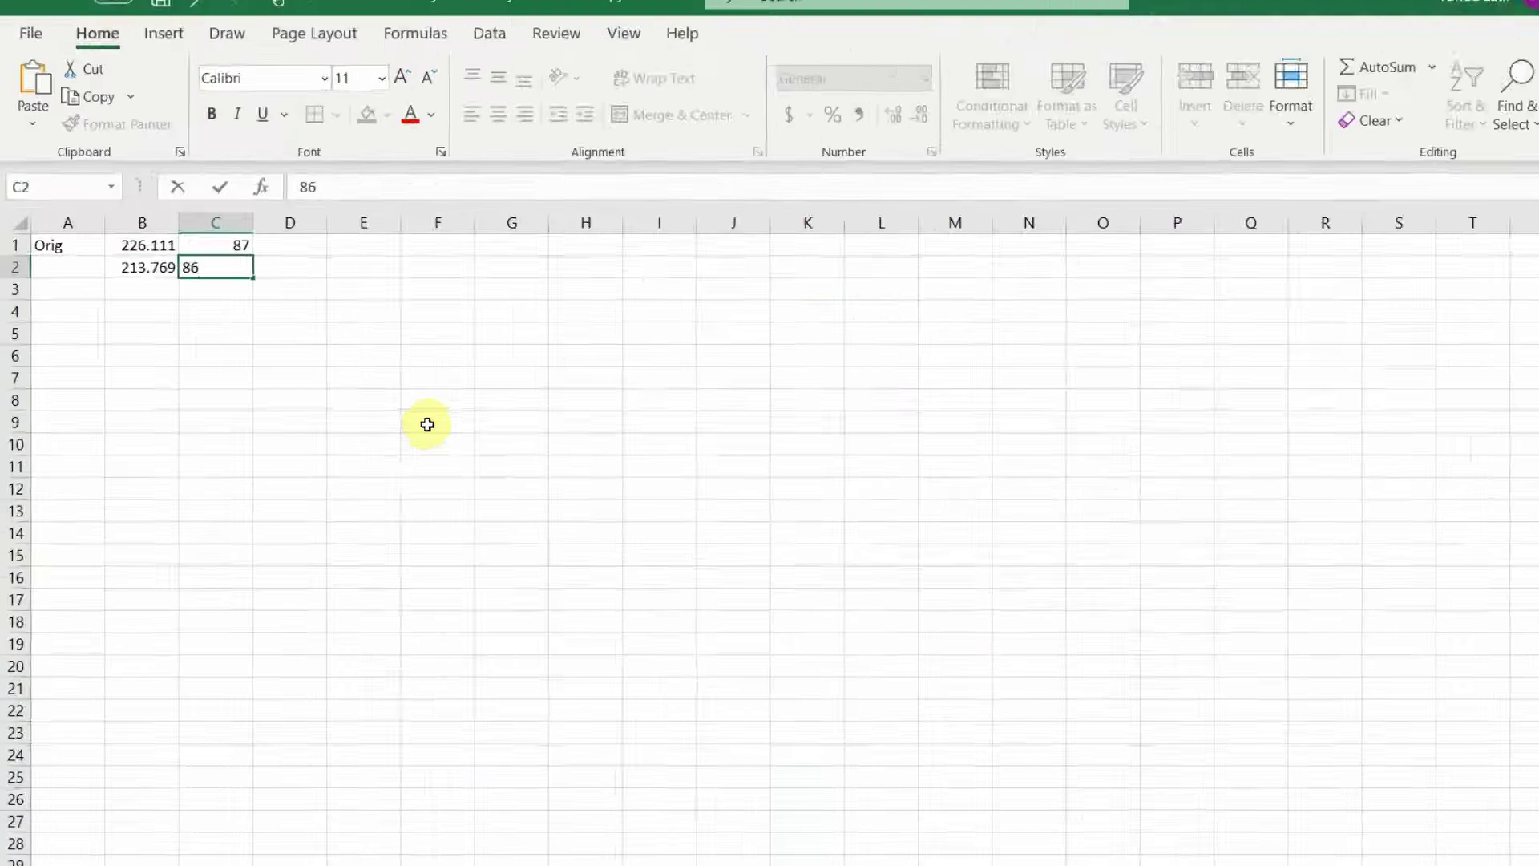
{"action": "key", "text": "Return"}
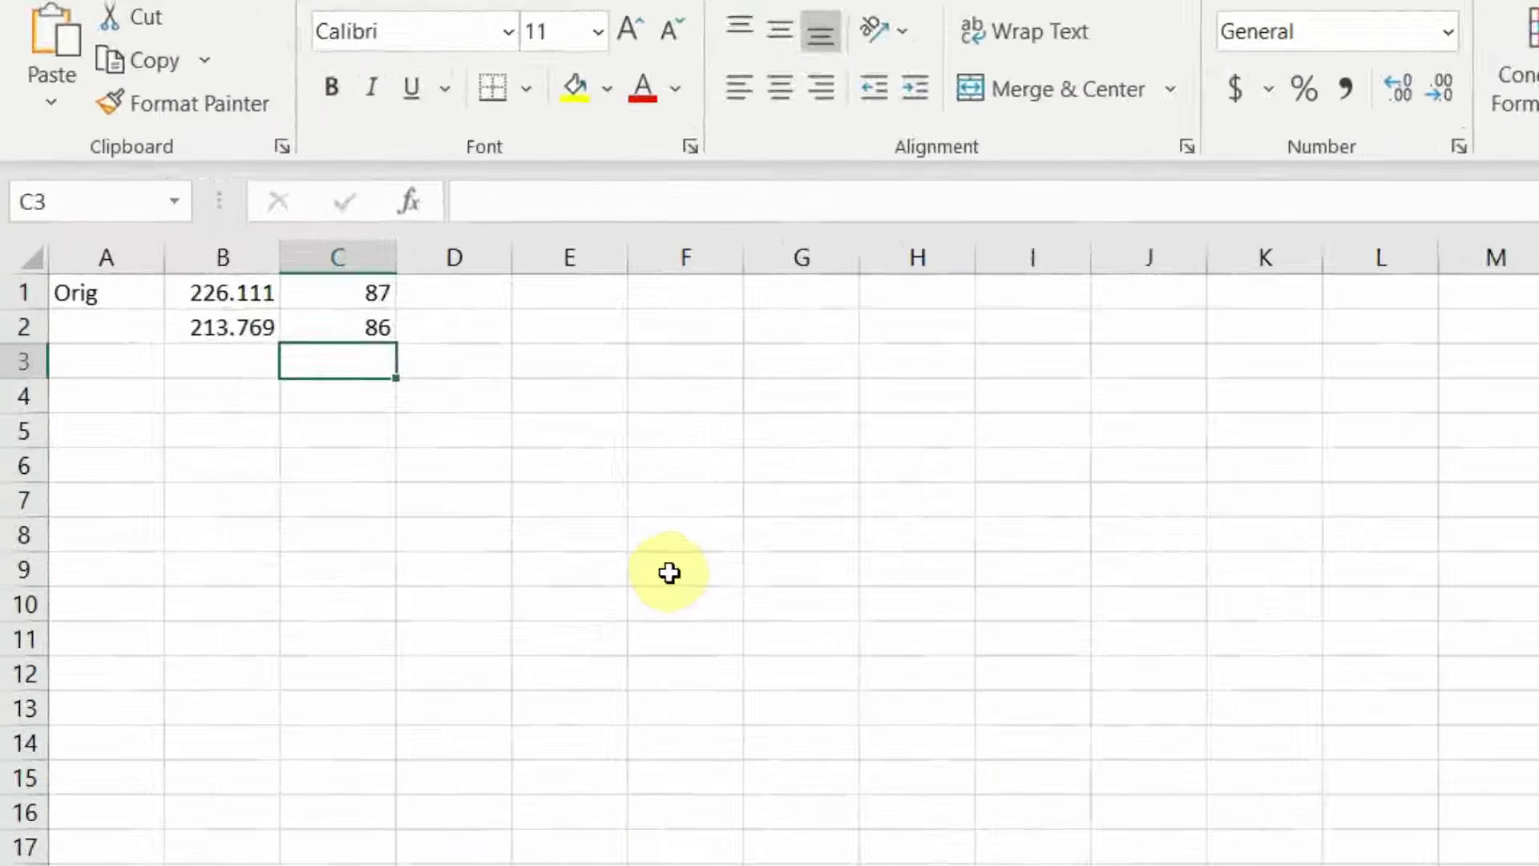
{"action": "key", "text": "Return"}
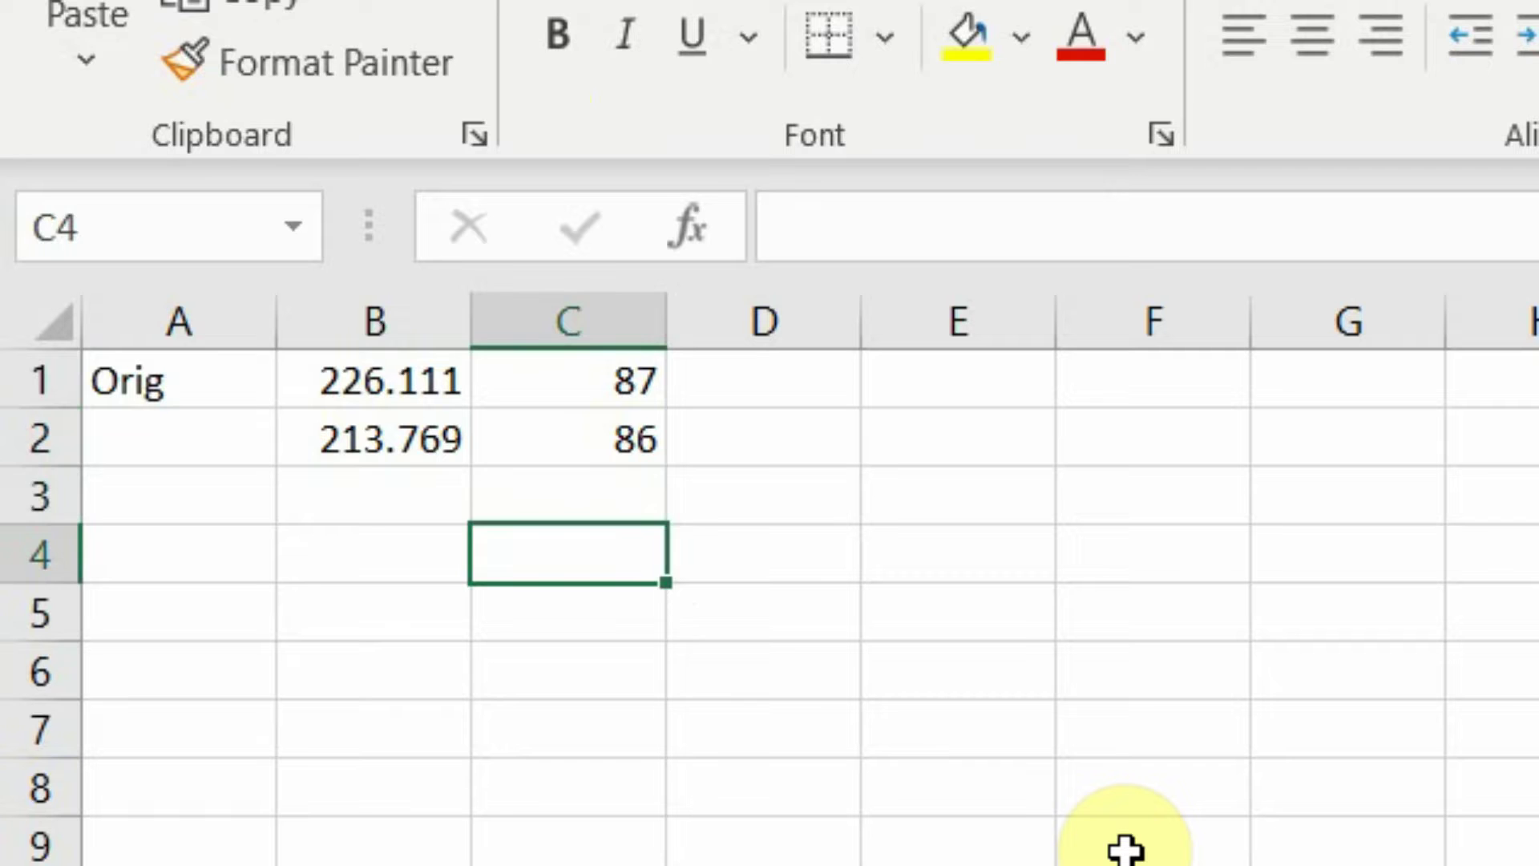
Step: Calculate the chi-square difference between the two models in cell B3 with the formula =B1-B2
{"action": "key", "text": "Up"}
{"action": "key", "text": "Left"}
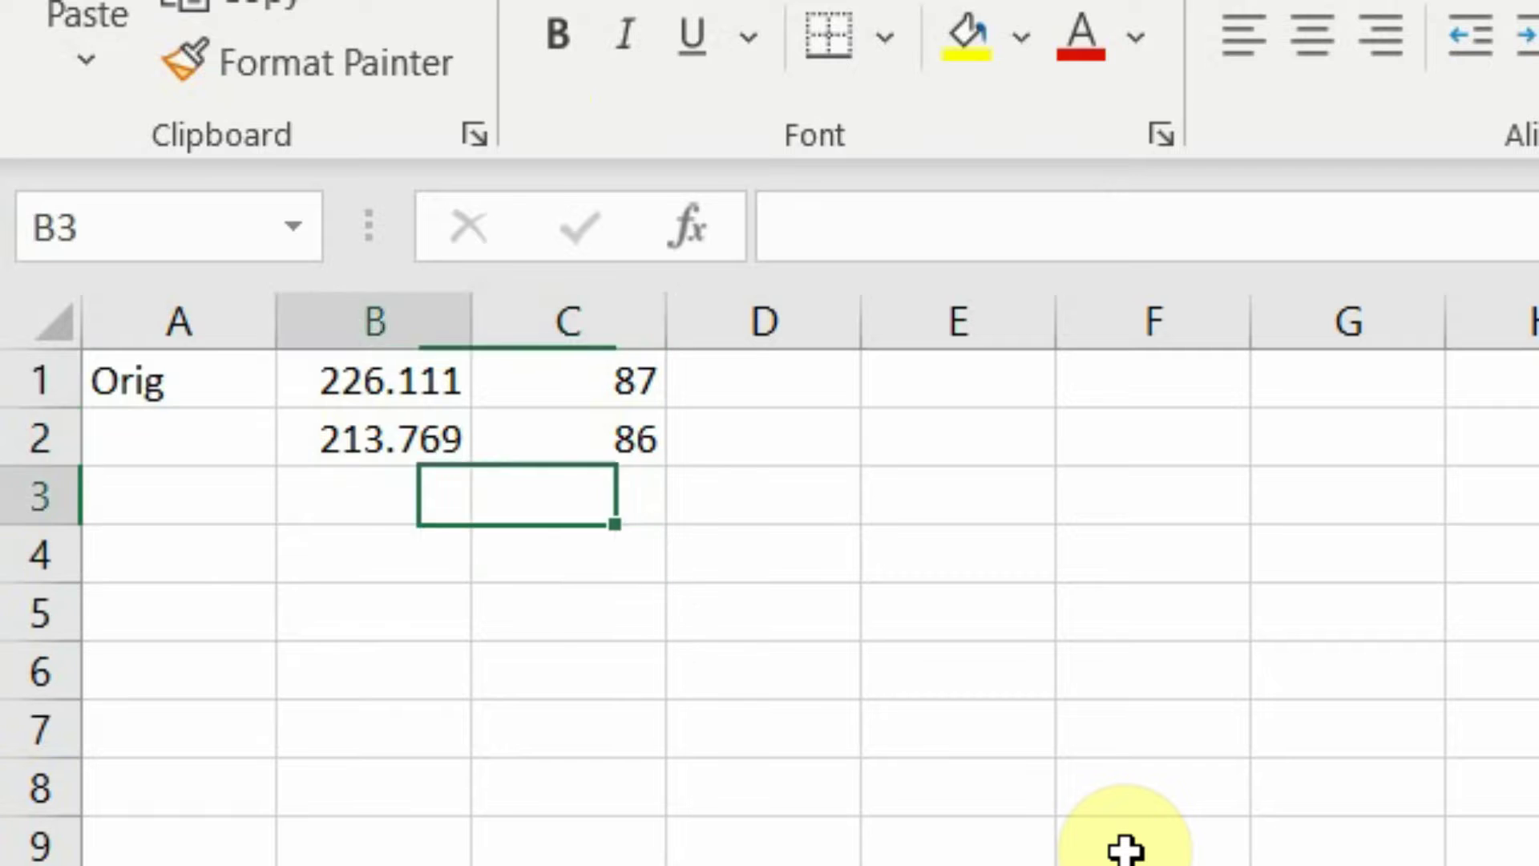
{"action": "key", "text": "Left"}
{"action": "key", "text": "Right"}
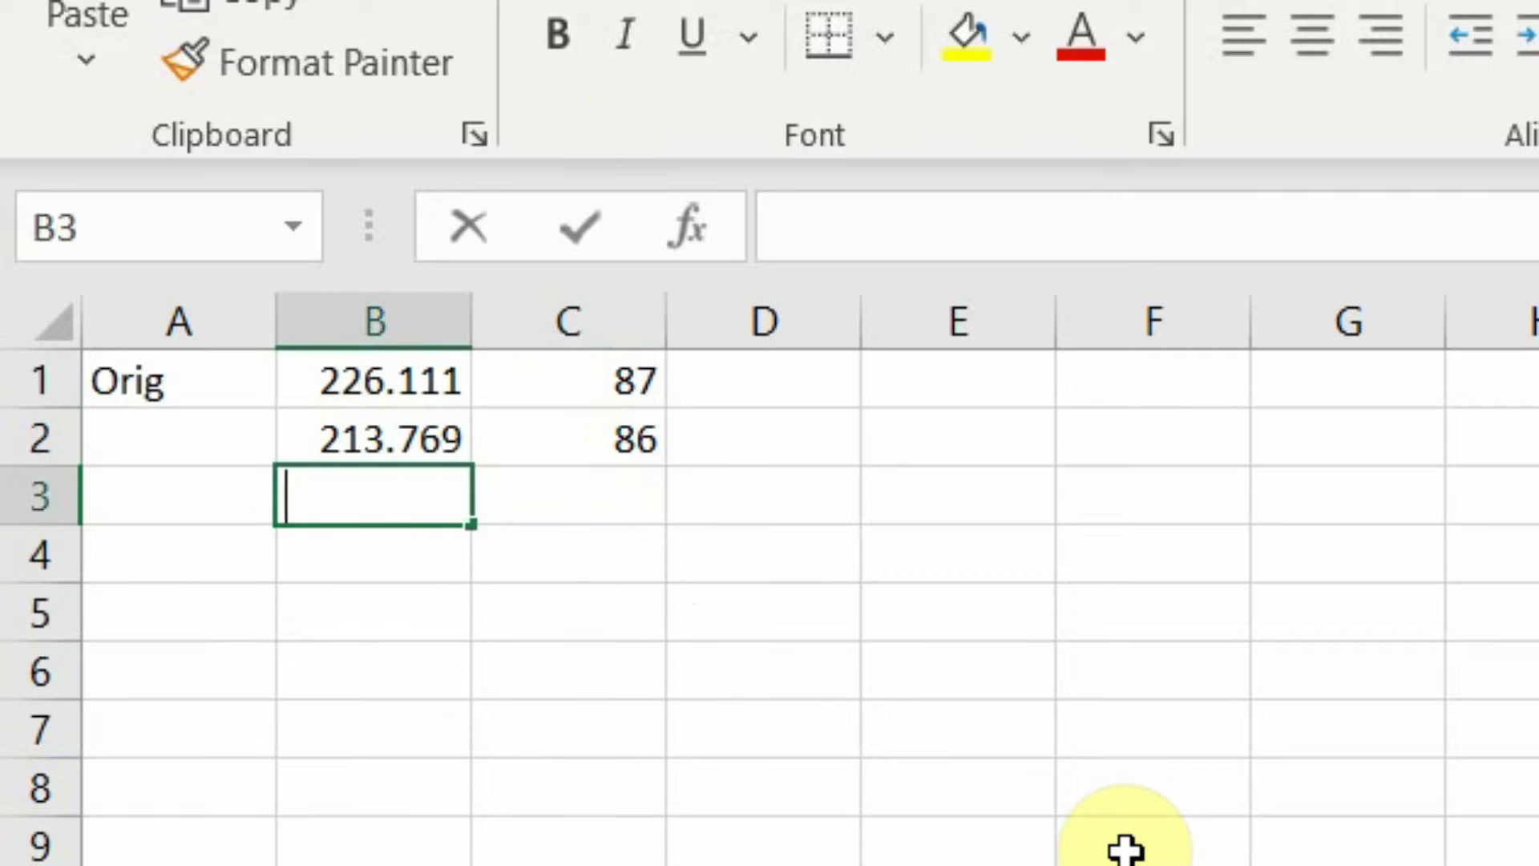
{"action": "type", "text": "="}
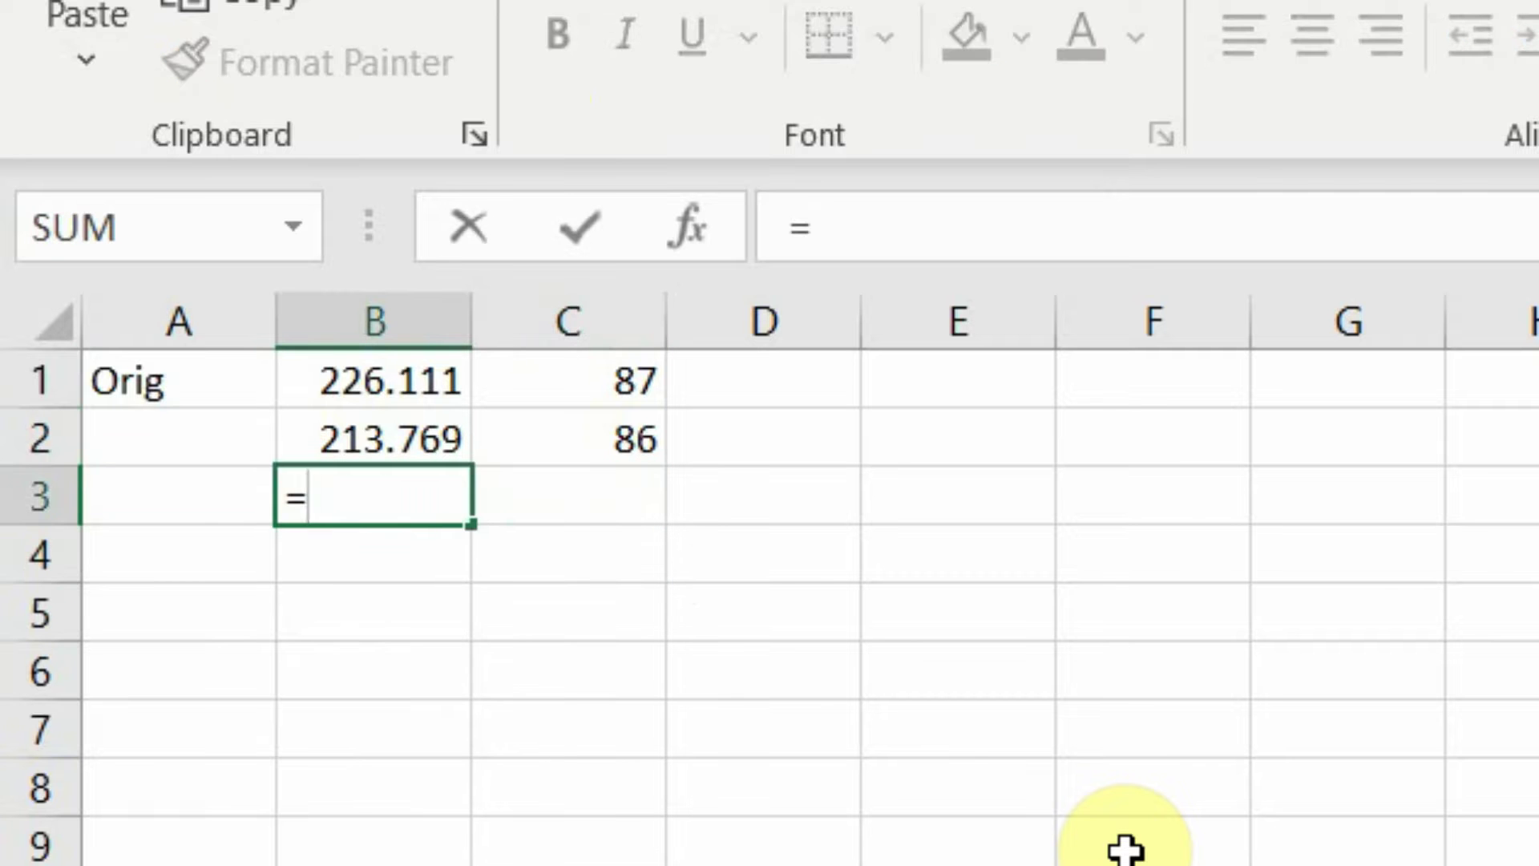
{"action": "left_click", "coordinate": [331, 391]}
{"action": "type", "text": "-"}
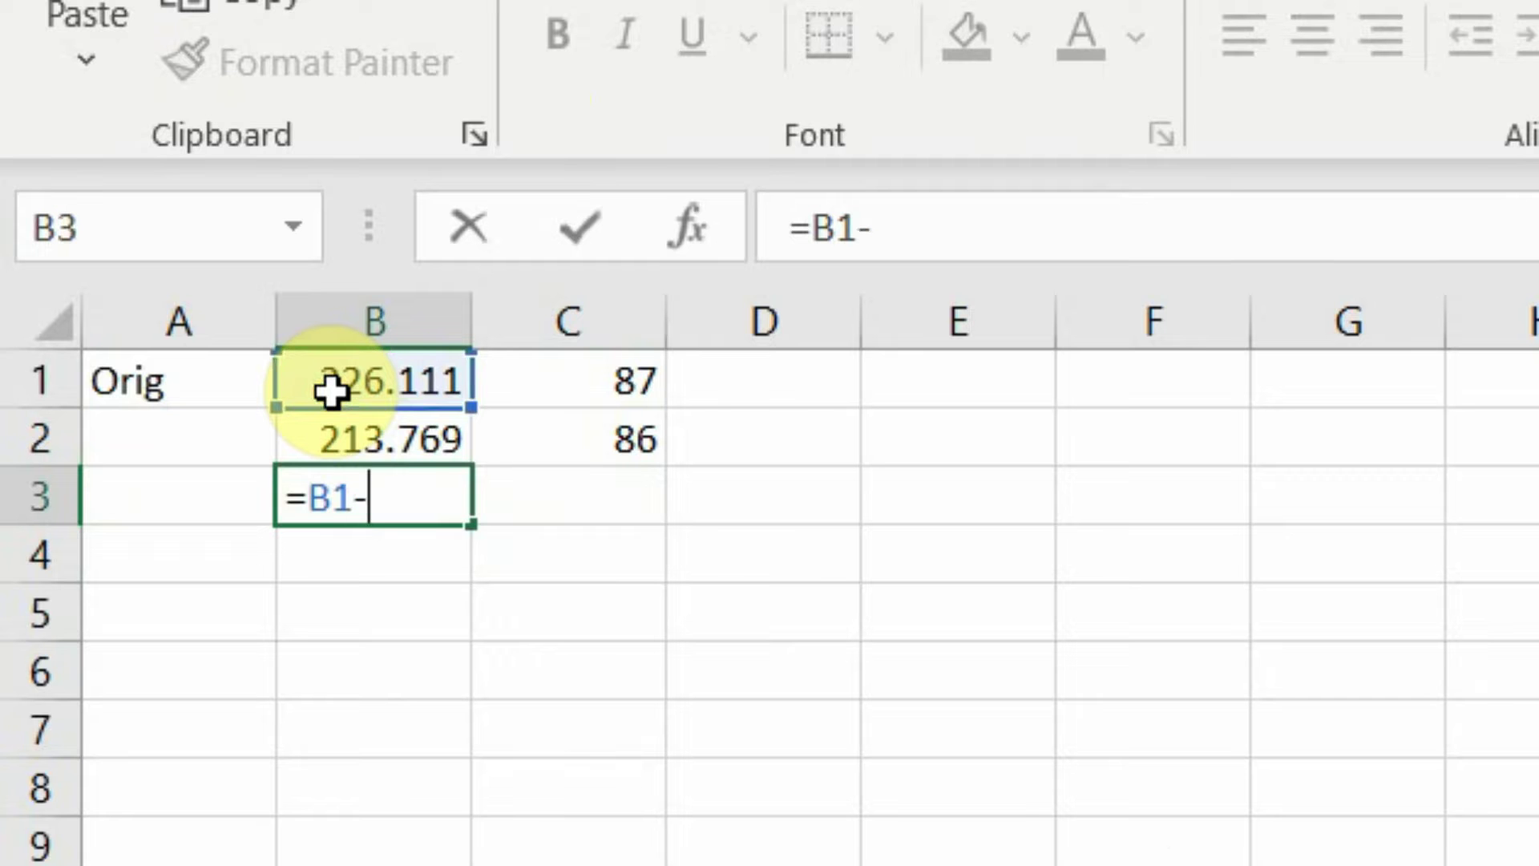
{"action": "left_click", "coordinate": [348, 449]}
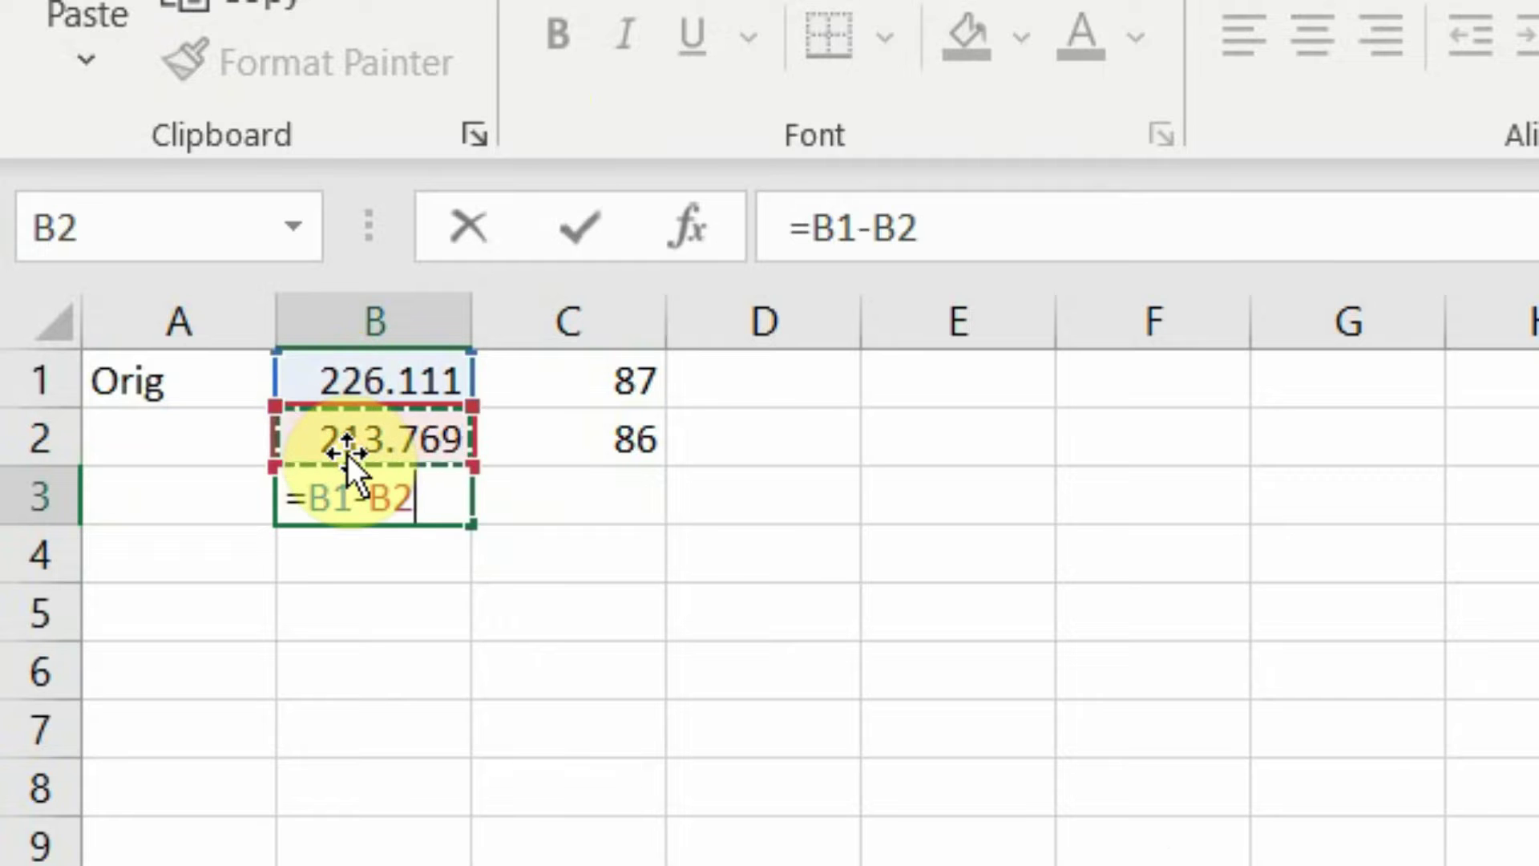
{"action": "key", "text": "Return"}
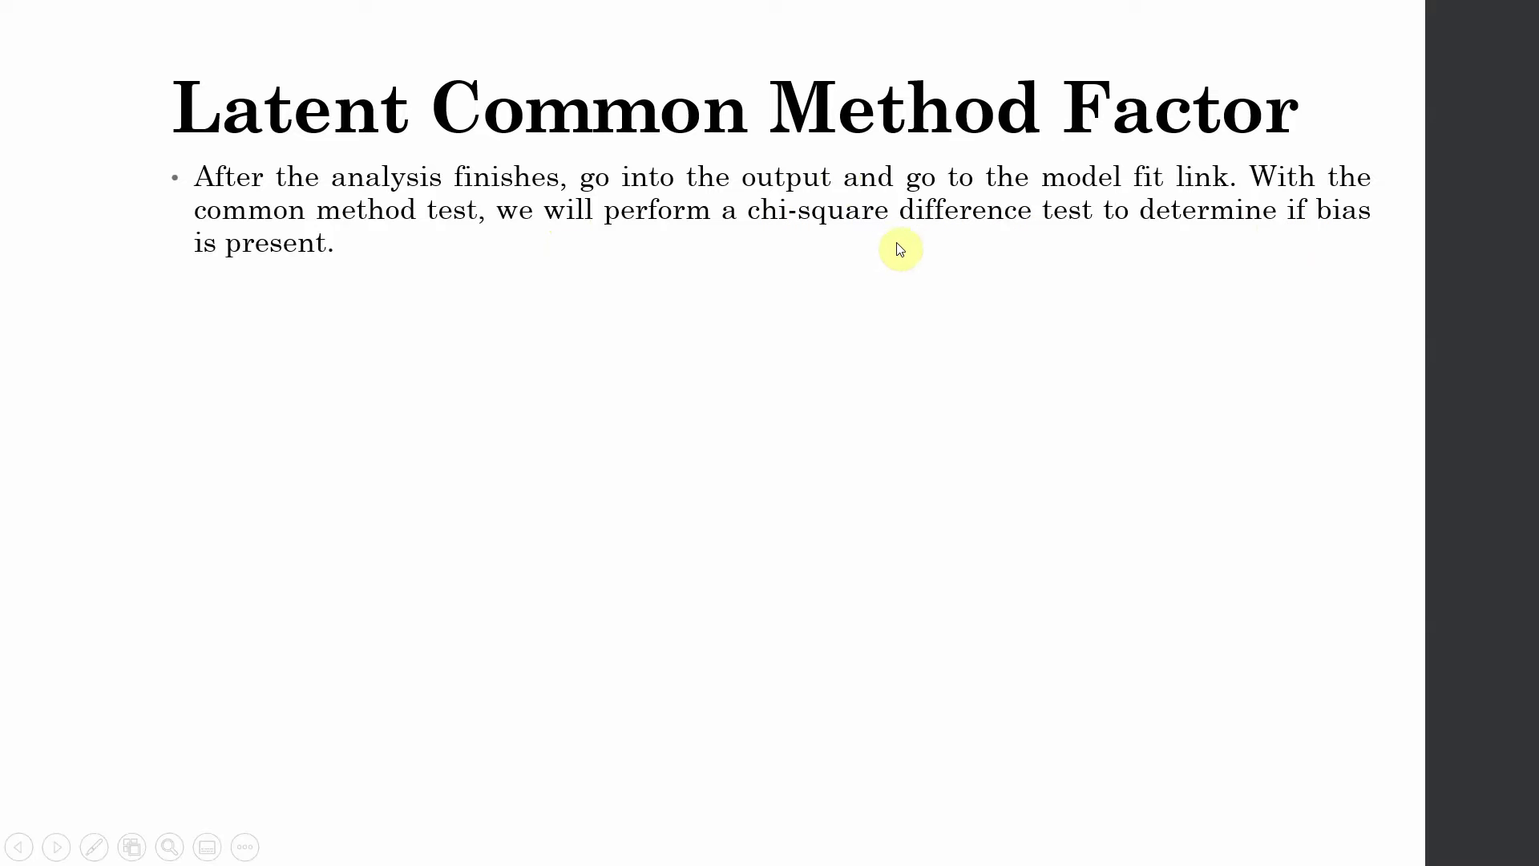
{"action": "left_click", "coordinate": [809, 320]}
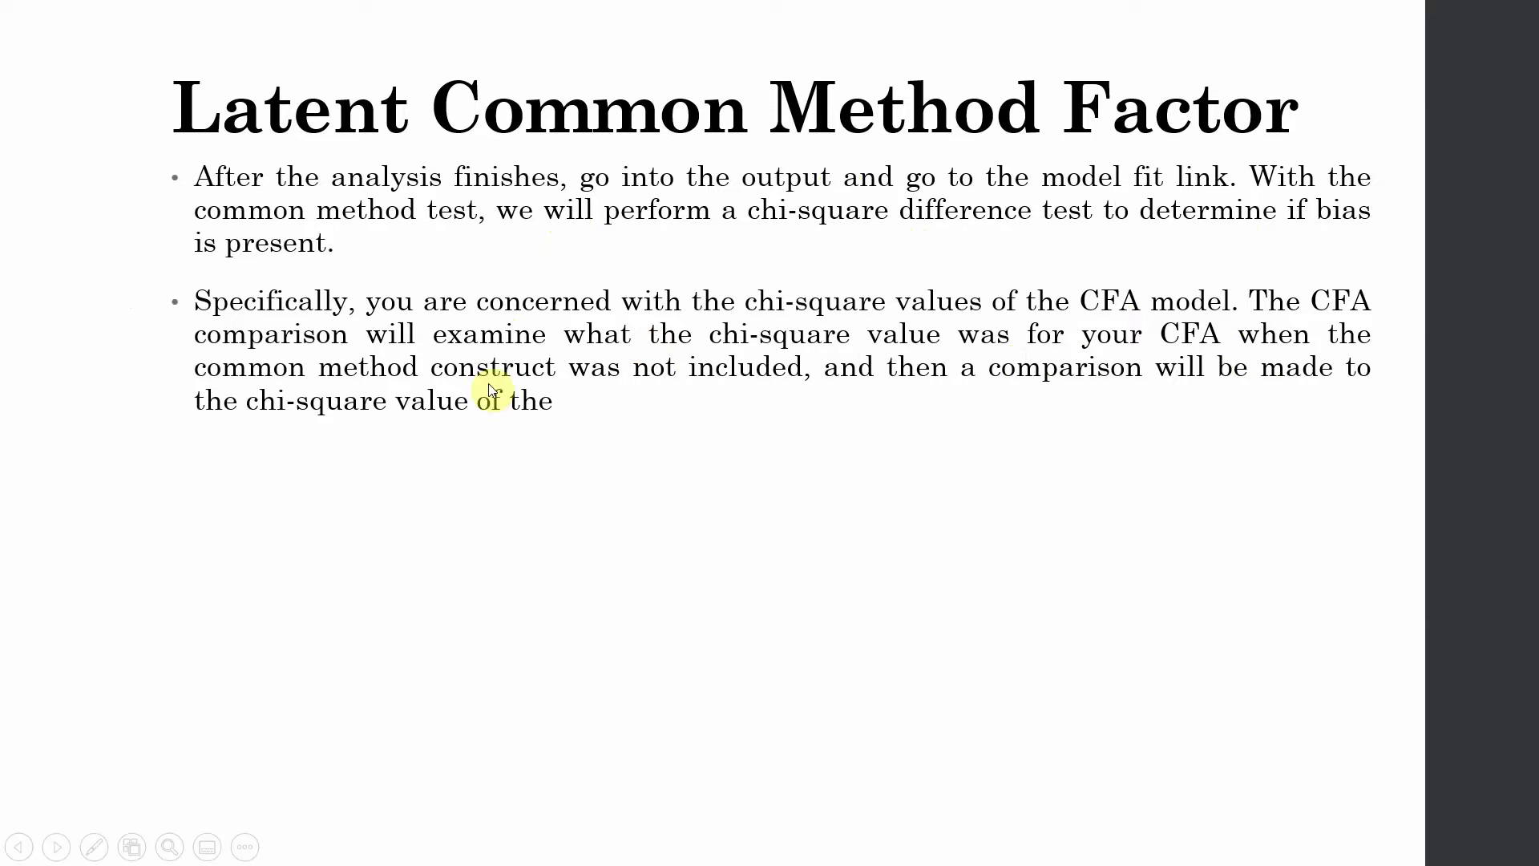
{"action": "left_click", "coordinate": [753, 451]}
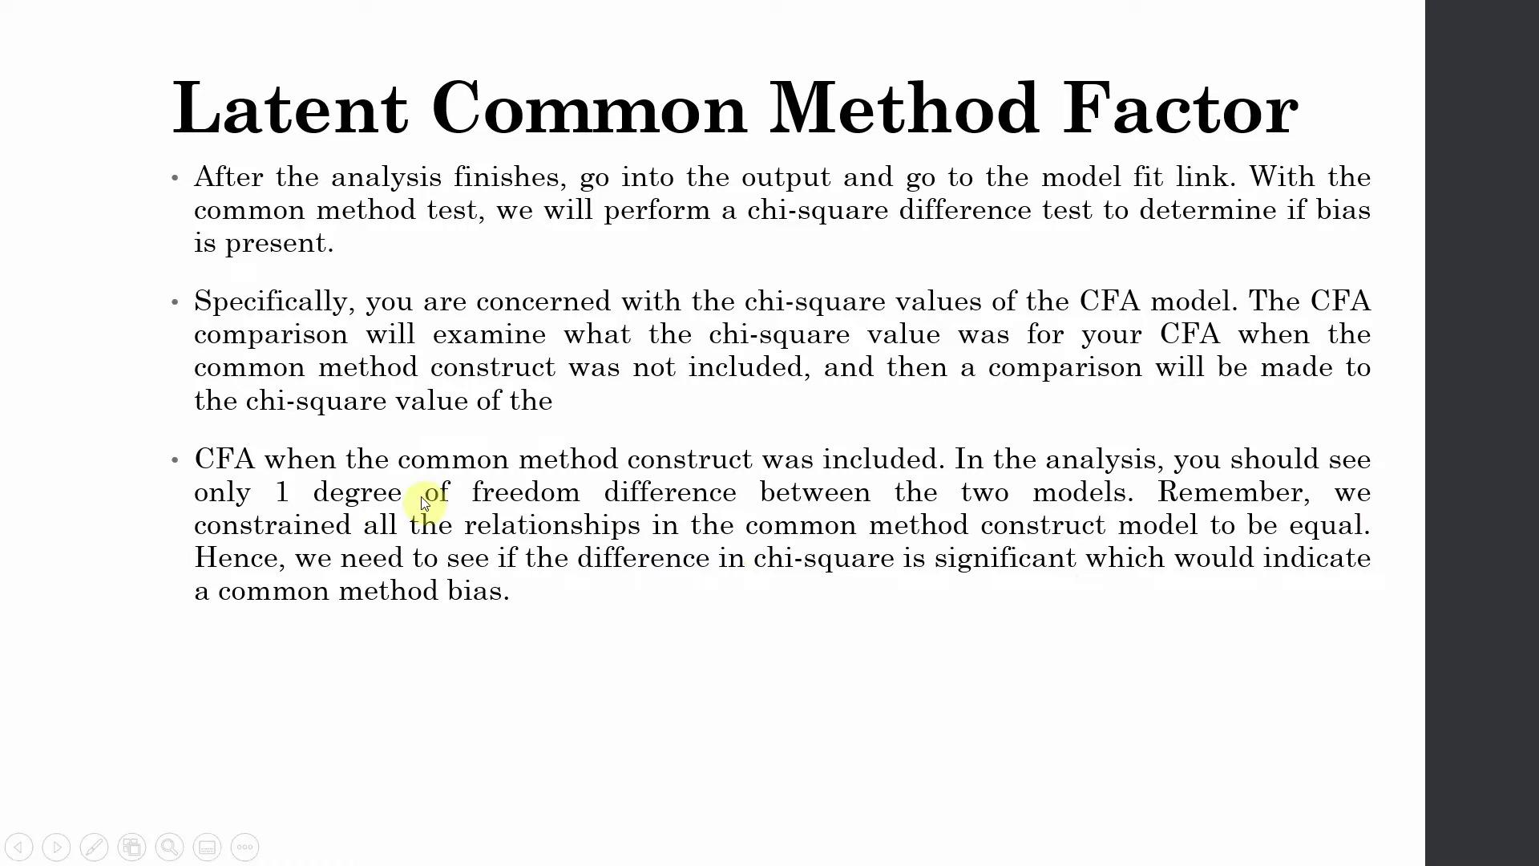
{"action": "left_click", "coordinate": [1106, 705]}
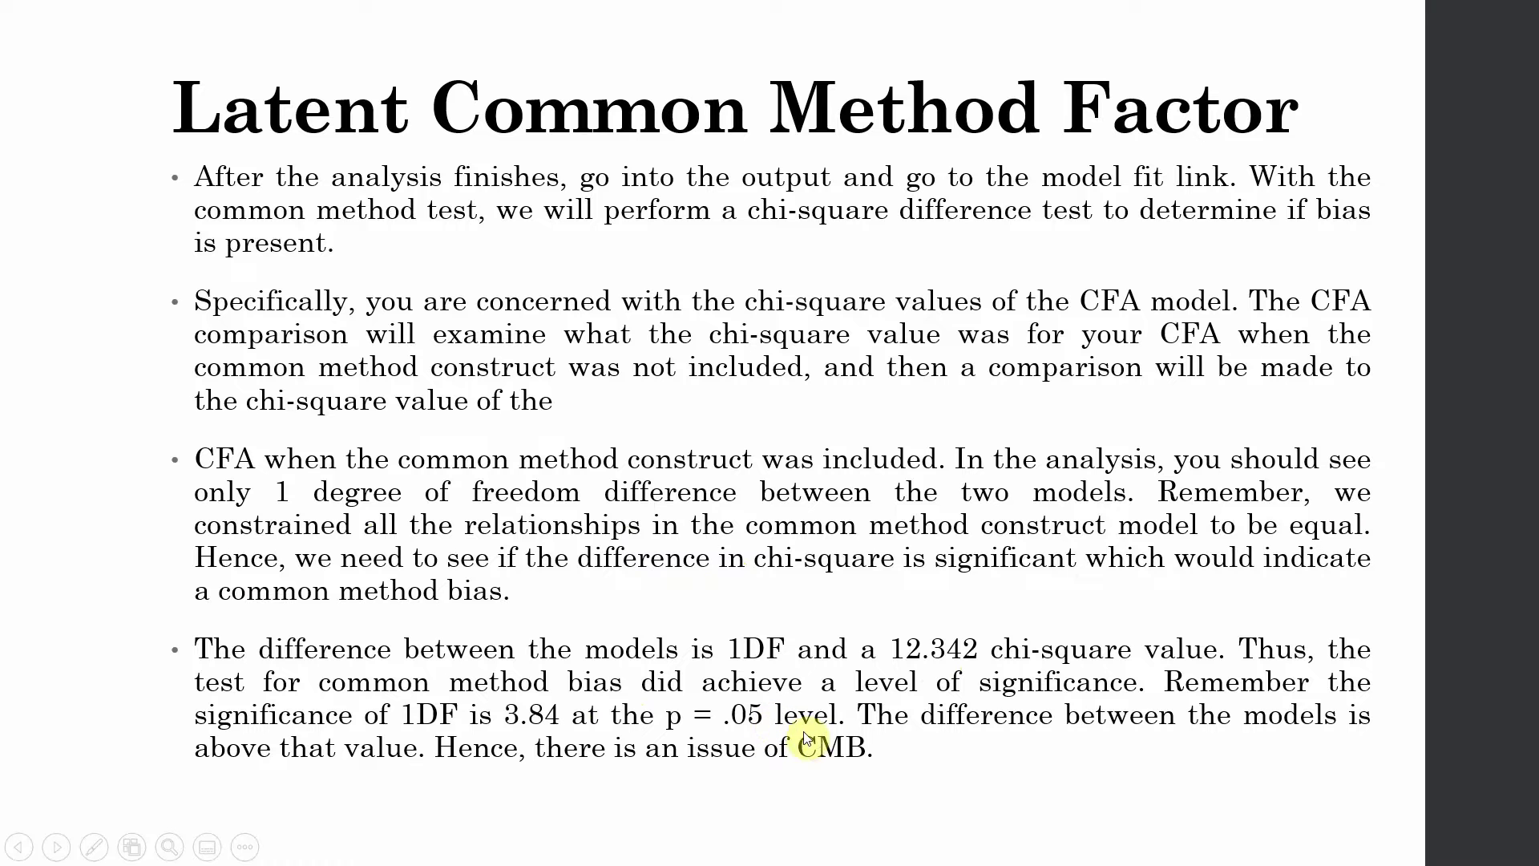
{"action": "left_click", "coordinate": [853, 729]}
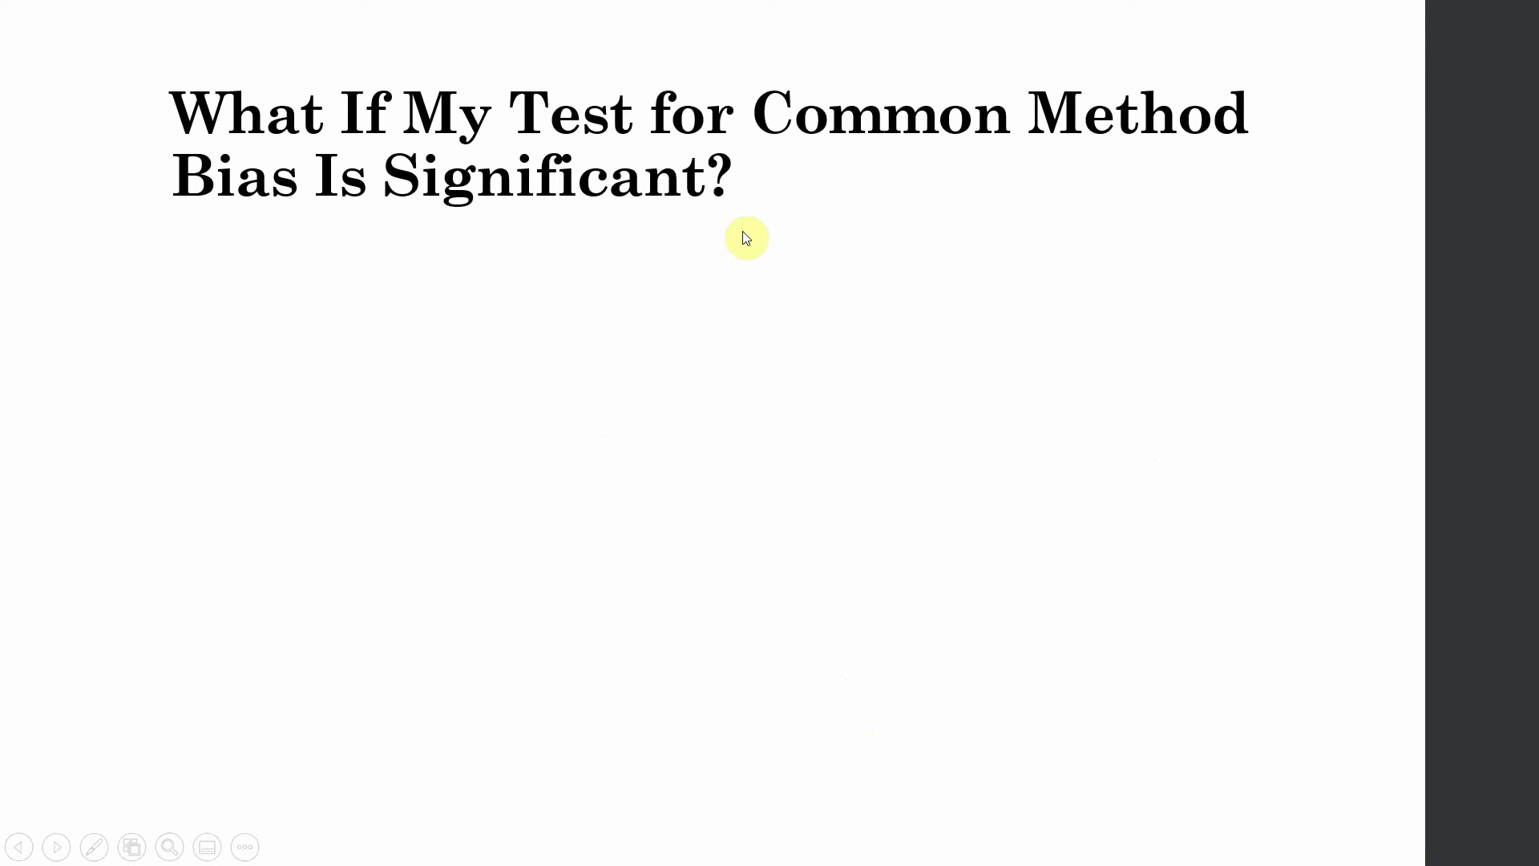
{"action": "left_click", "coordinate": [821, 257]}
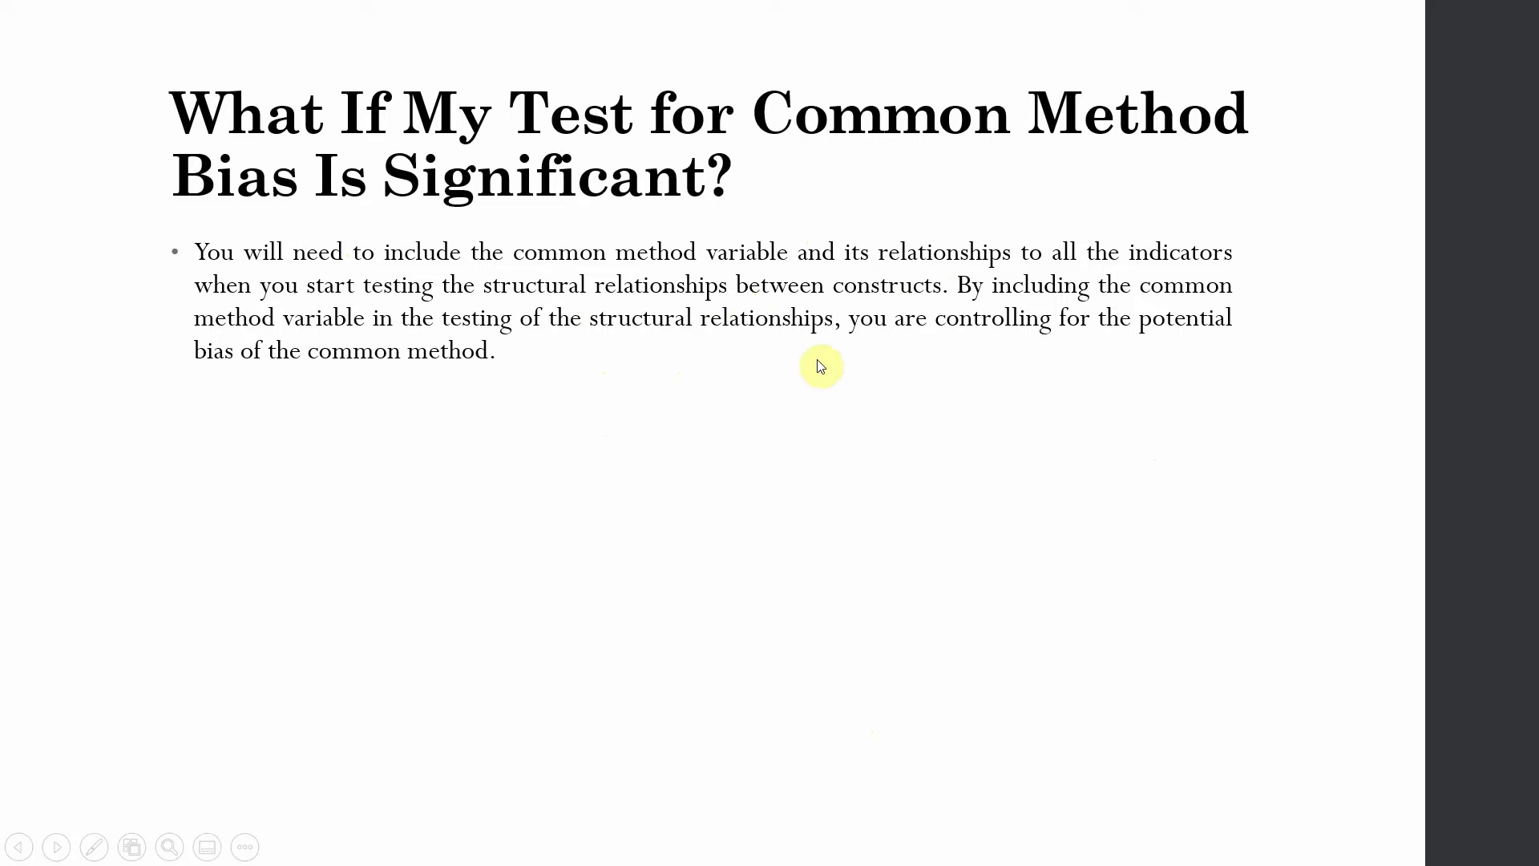
{"action": "left_click", "coordinate": [669, 392]}
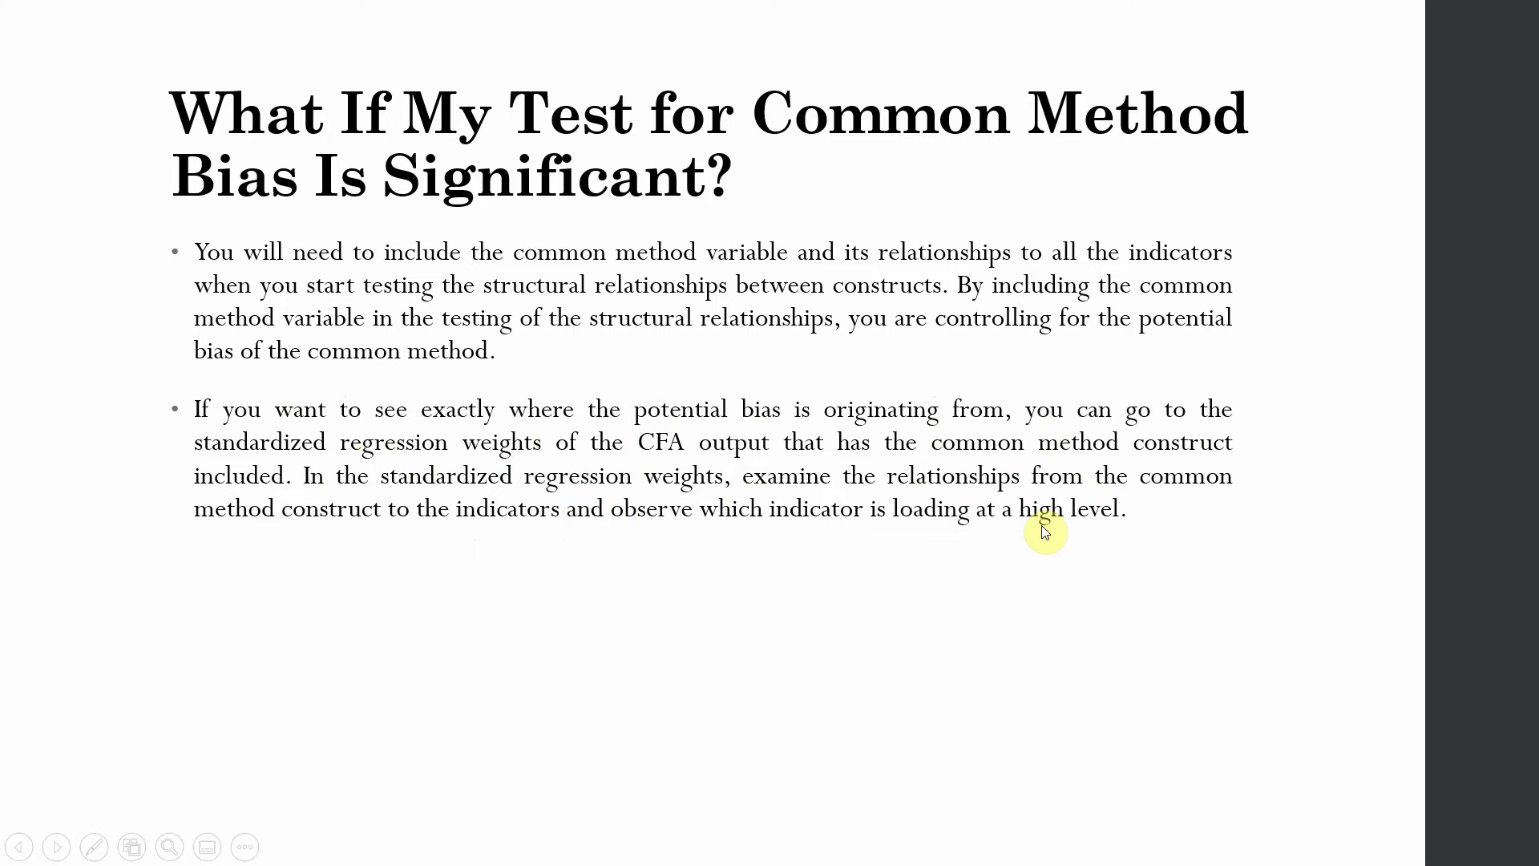
Step: Leave the slideshow, switch to Amos and examine the Common_Method standardized regression weights in the Original Model's estimates output
{"action": "key", "text": "Escape"}
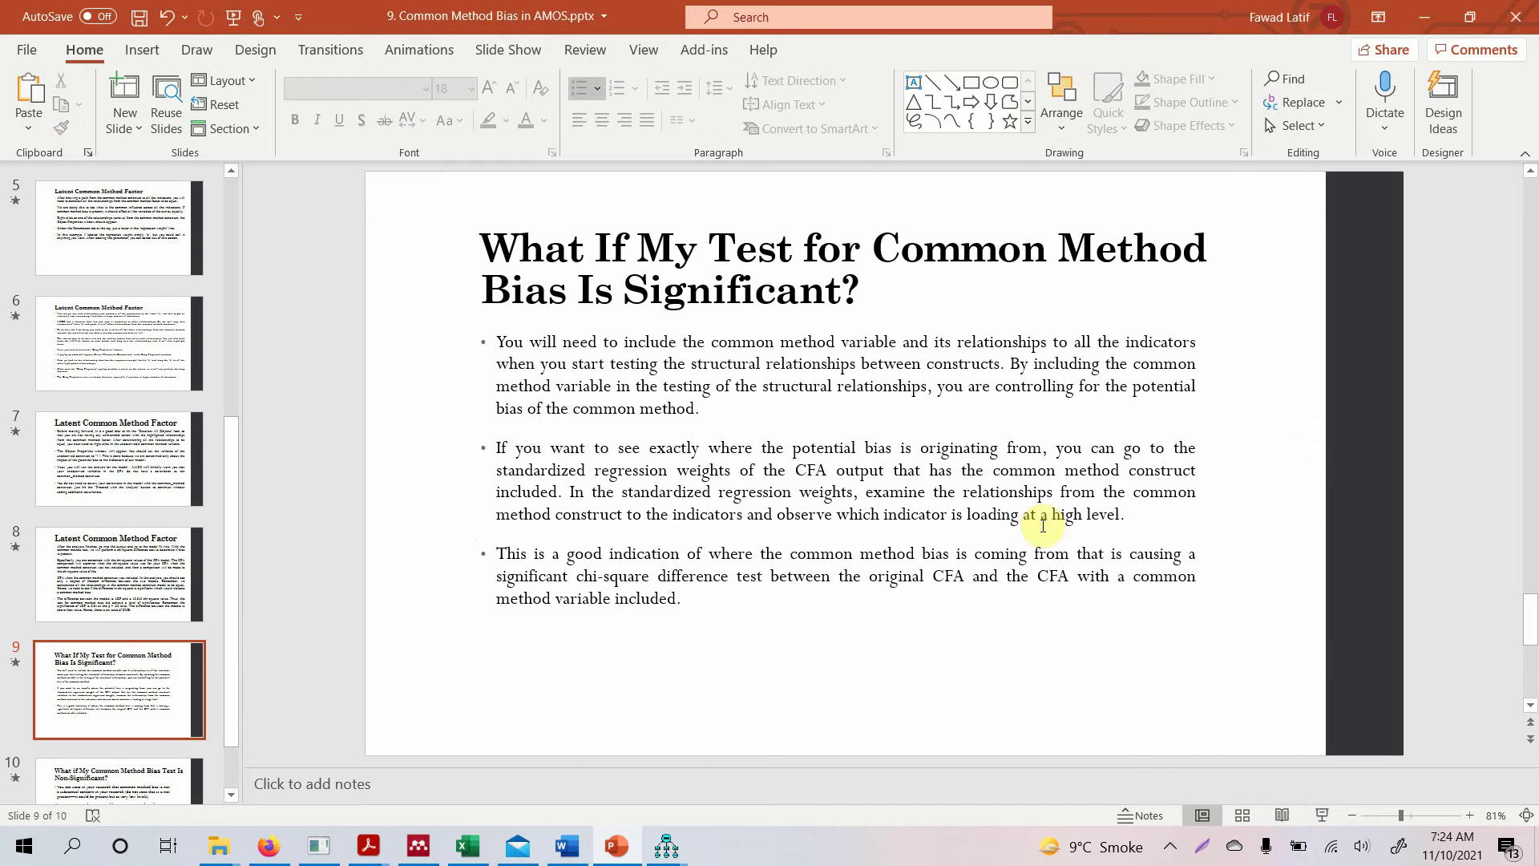
{"action": "left_click", "coordinate": [682, 841]}
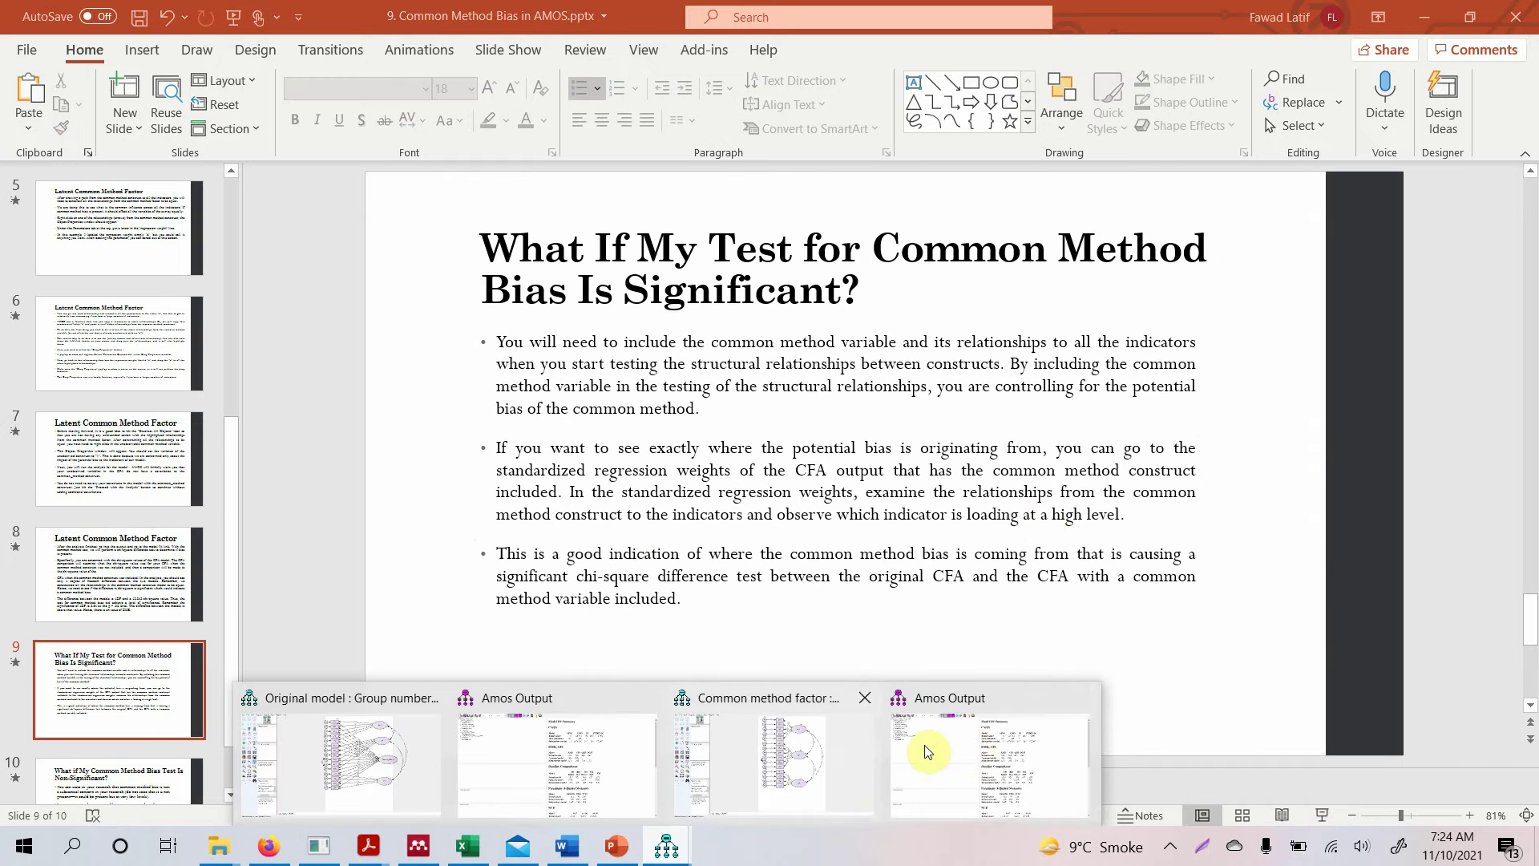
{"action": "left_click", "coordinate": [898, 741]}
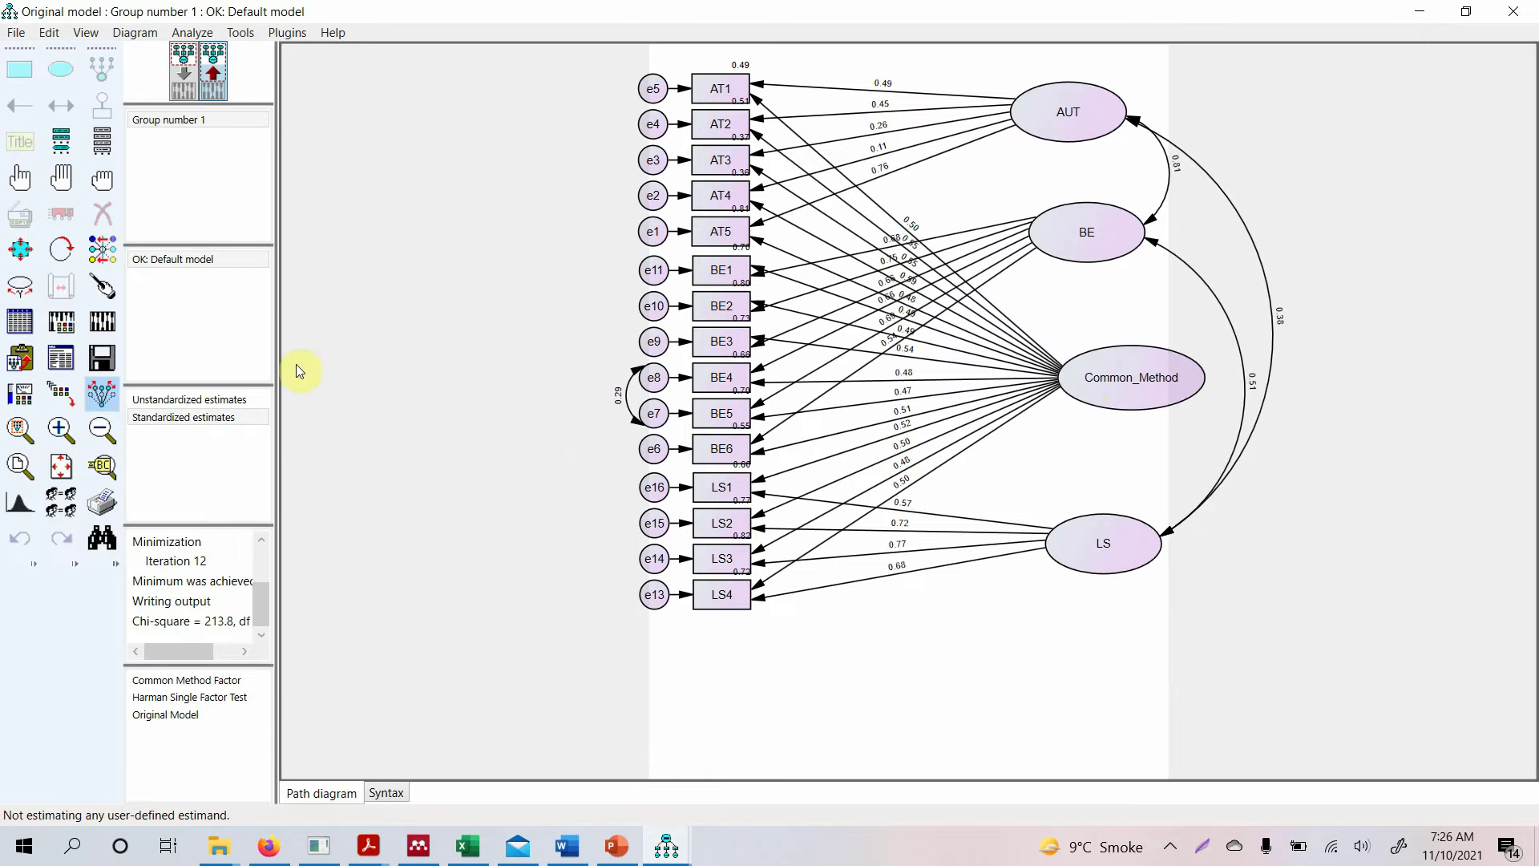
{"action": "left_click", "coordinate": [54, 368]}
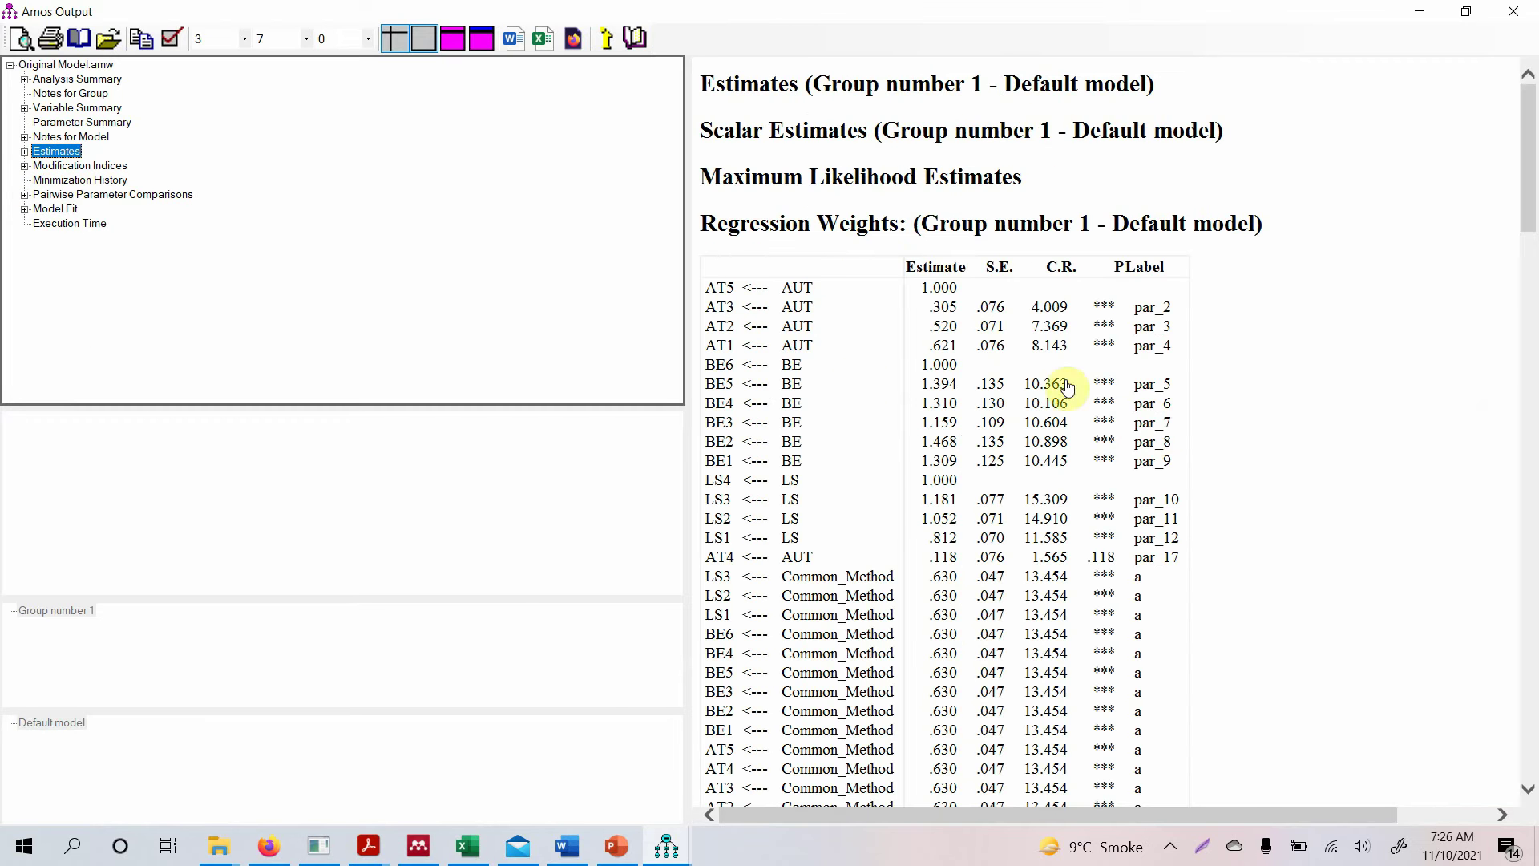
{"action": "scroll", "coordinate": [1162, 434], "scroll_direction": "down", "scroll_amount": 12}
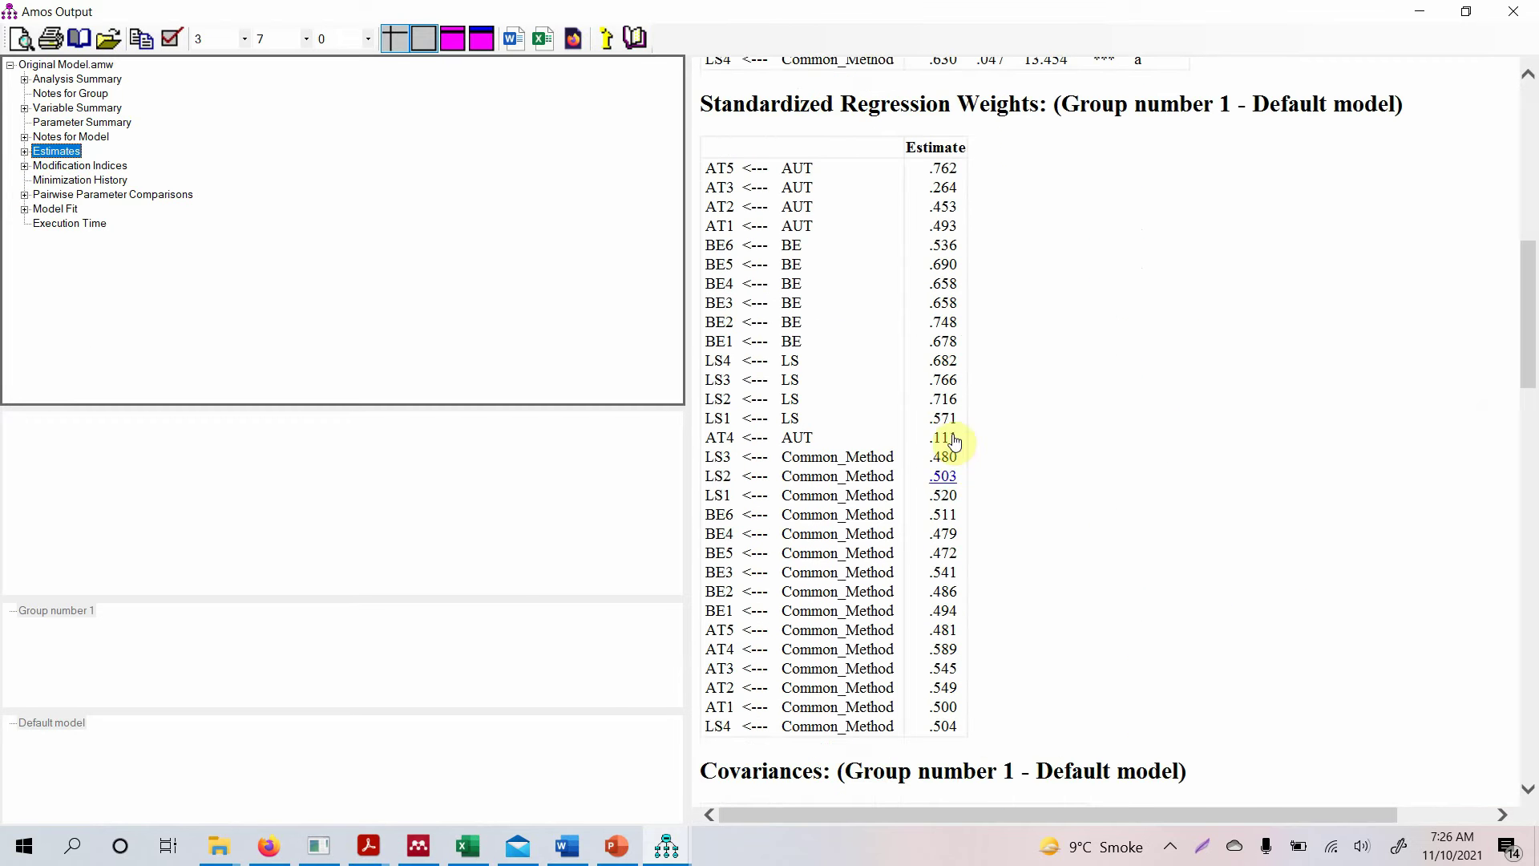
{"action": "scroll", "coordinate": [948, 436], "scroll_direction": "up", "scroll_amount": 12}
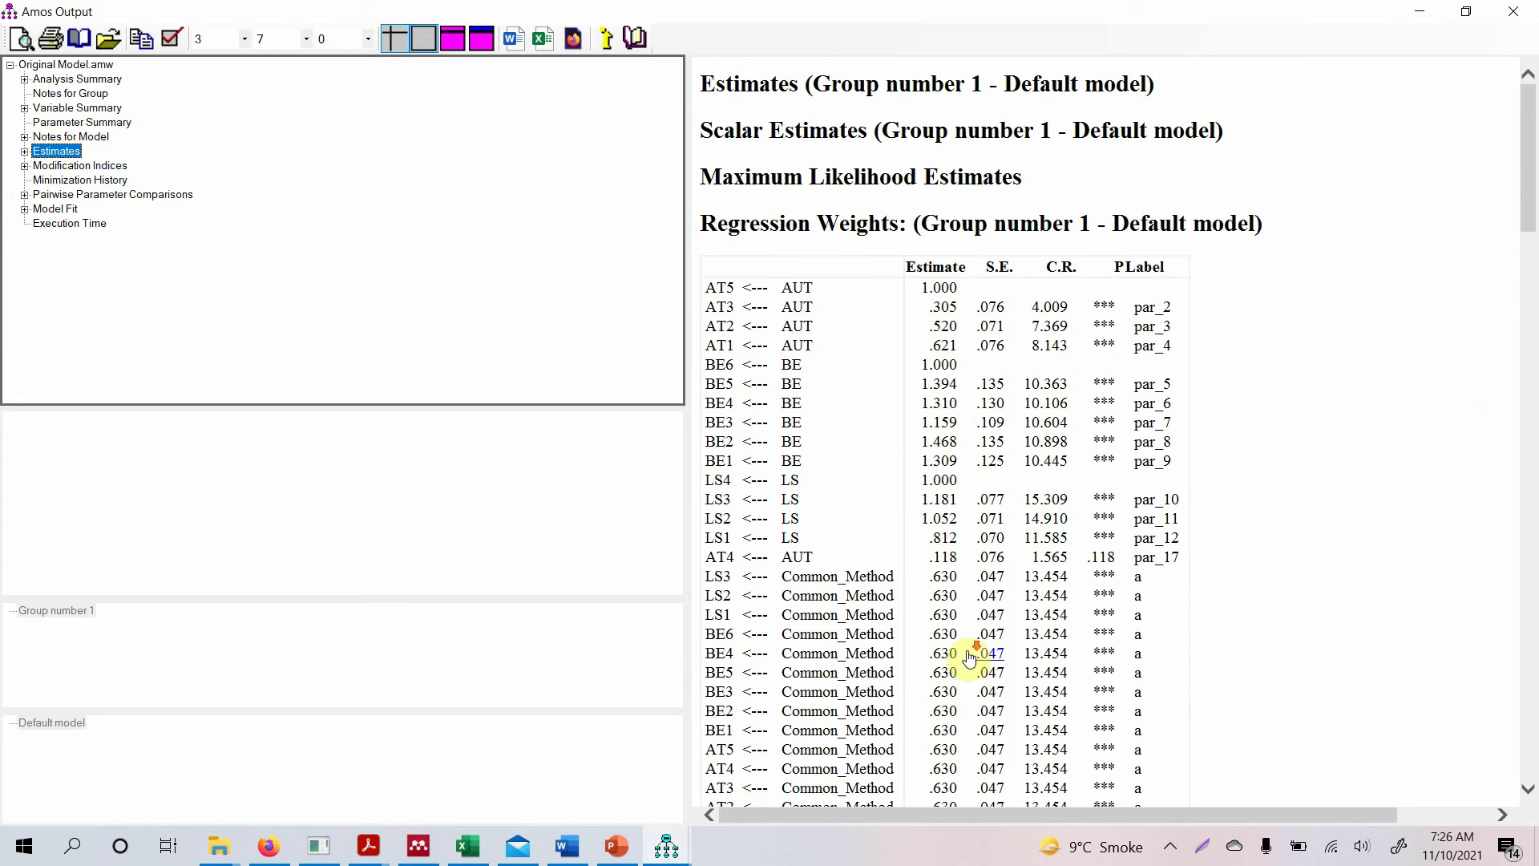
{"action": "scroll", "coordinate": [967, 706], "scroll_direction": "down", "scroll_amount": 12}
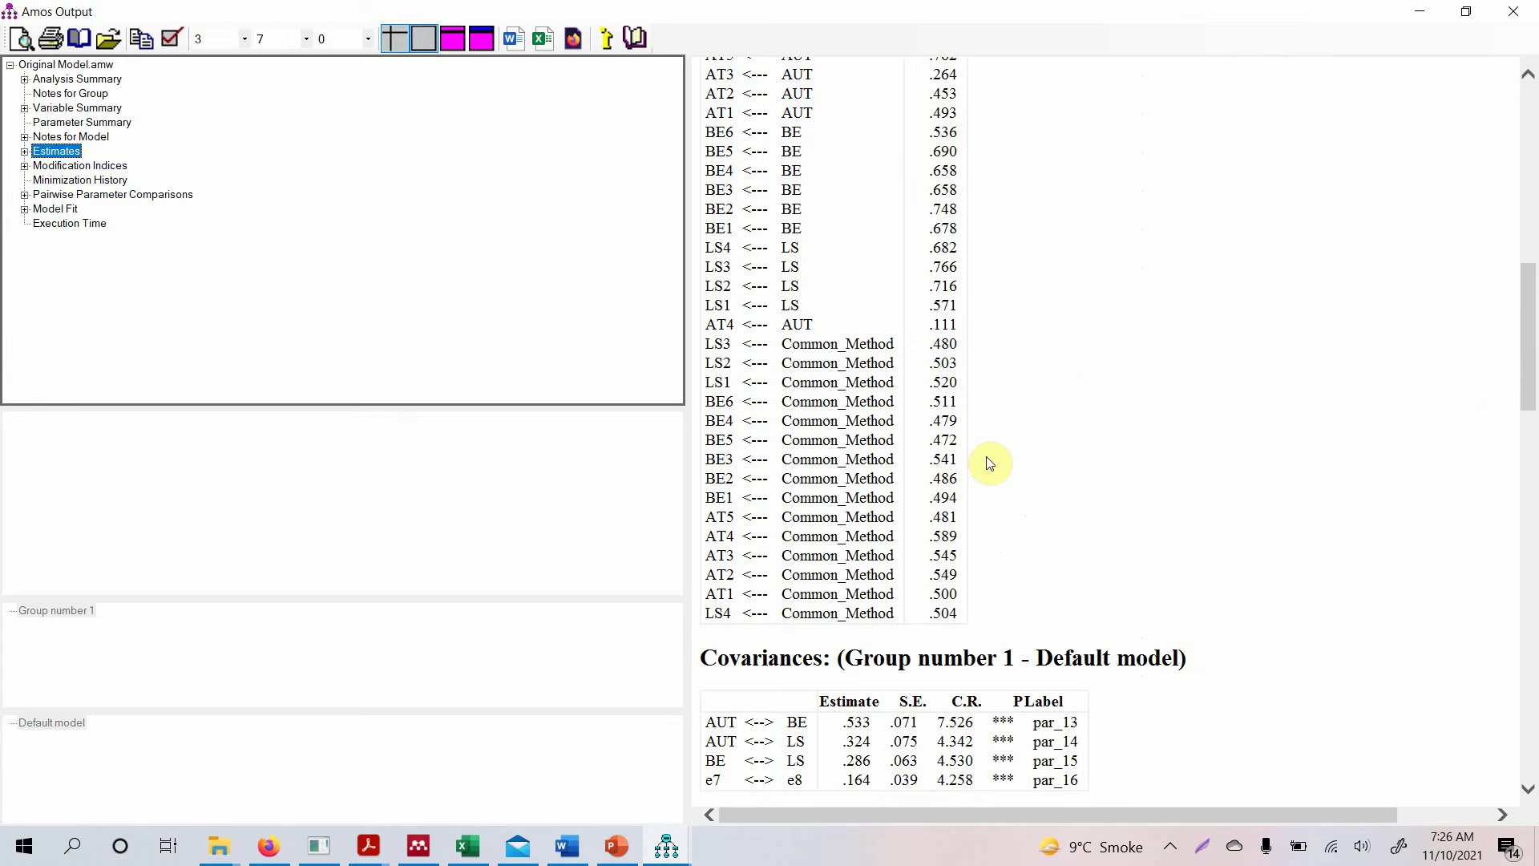
Step: Return to the PowerPoint presentation and resume the slideshow from the slide about a significant common method bias test
{"action": "key", "text": "alt+Tab"}
{"action": "key", "text": "shift+F5"}
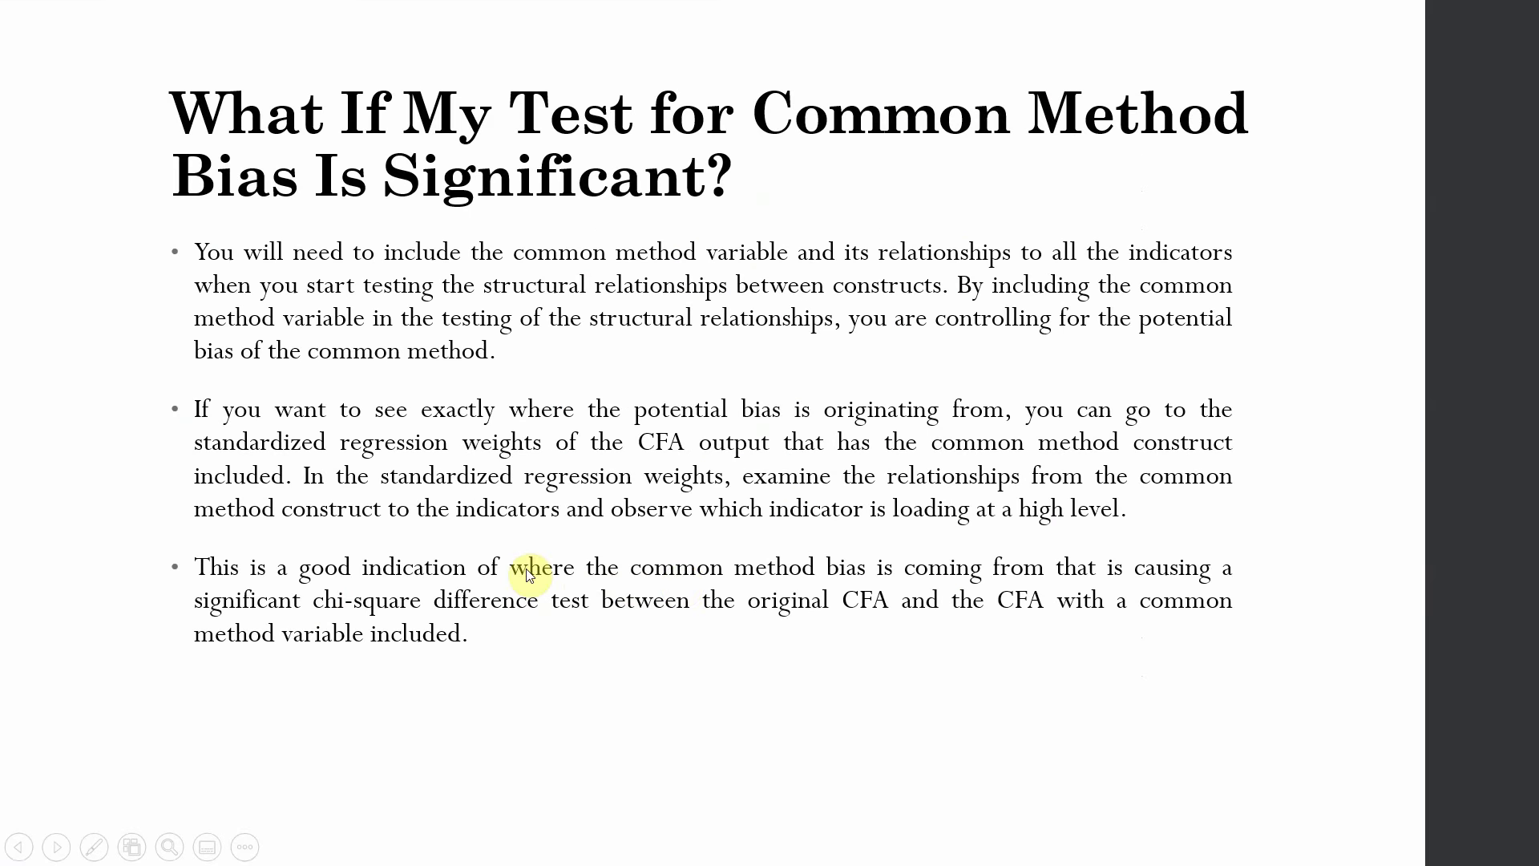